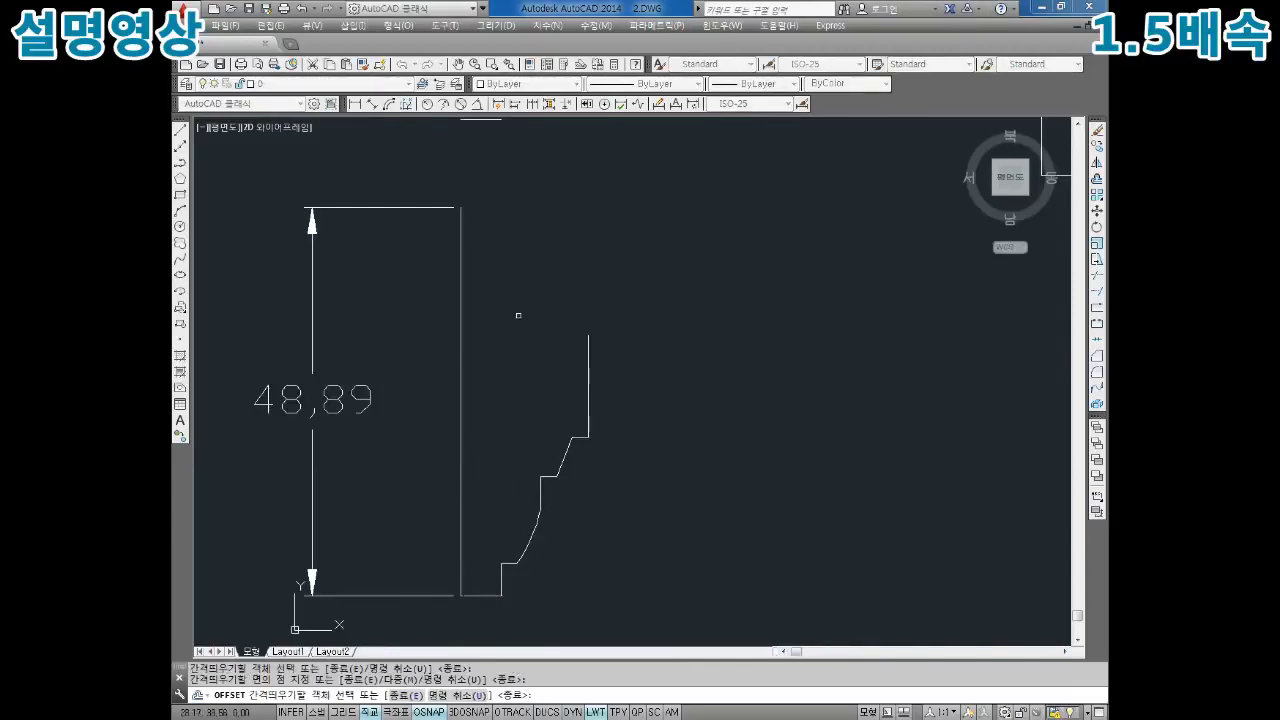
# Extend the right vertical line upward and stretch the 48.89 dimension to read 60.00.
pyautogui.moveTo(512, 339); pyautogui.dragTo(519, 407, button='middle')
pyautogui.write('ex')
pyautogui.press('Return')
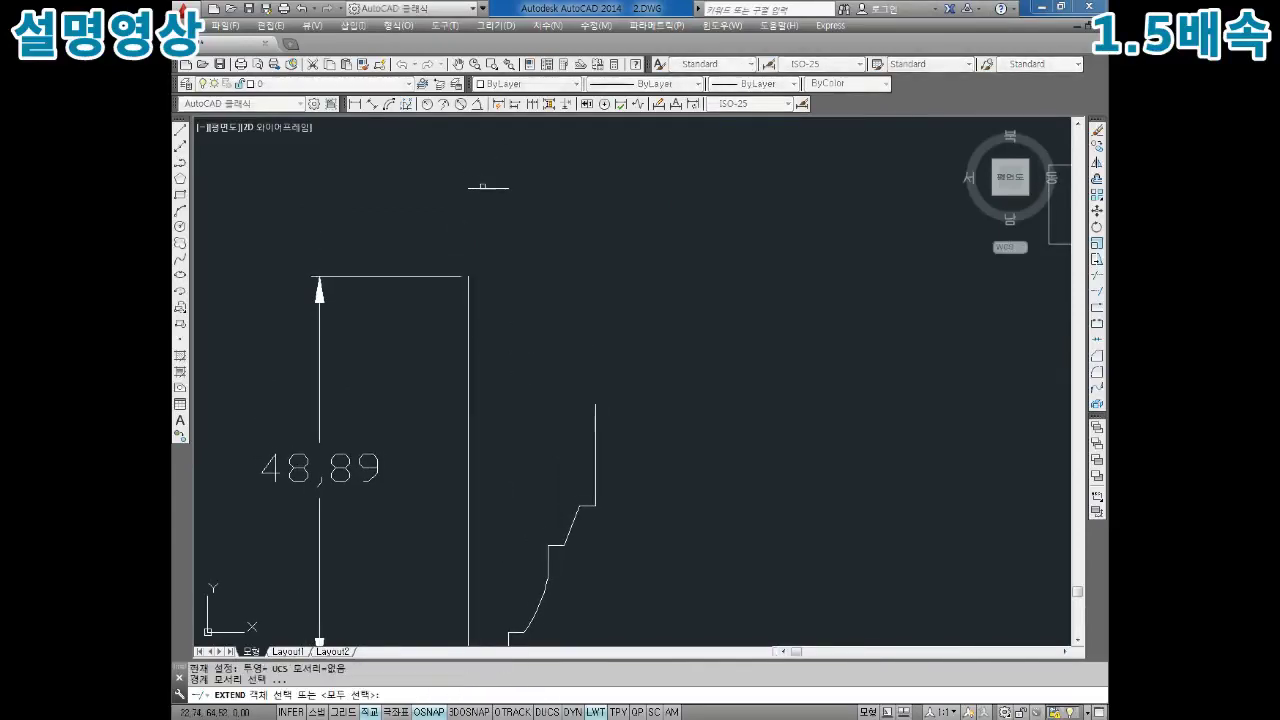
pyautogui.press('Return')
pyautogui.click(468, 290)
pyautogui.press('Escape')
pyautogui.click(402, 249)
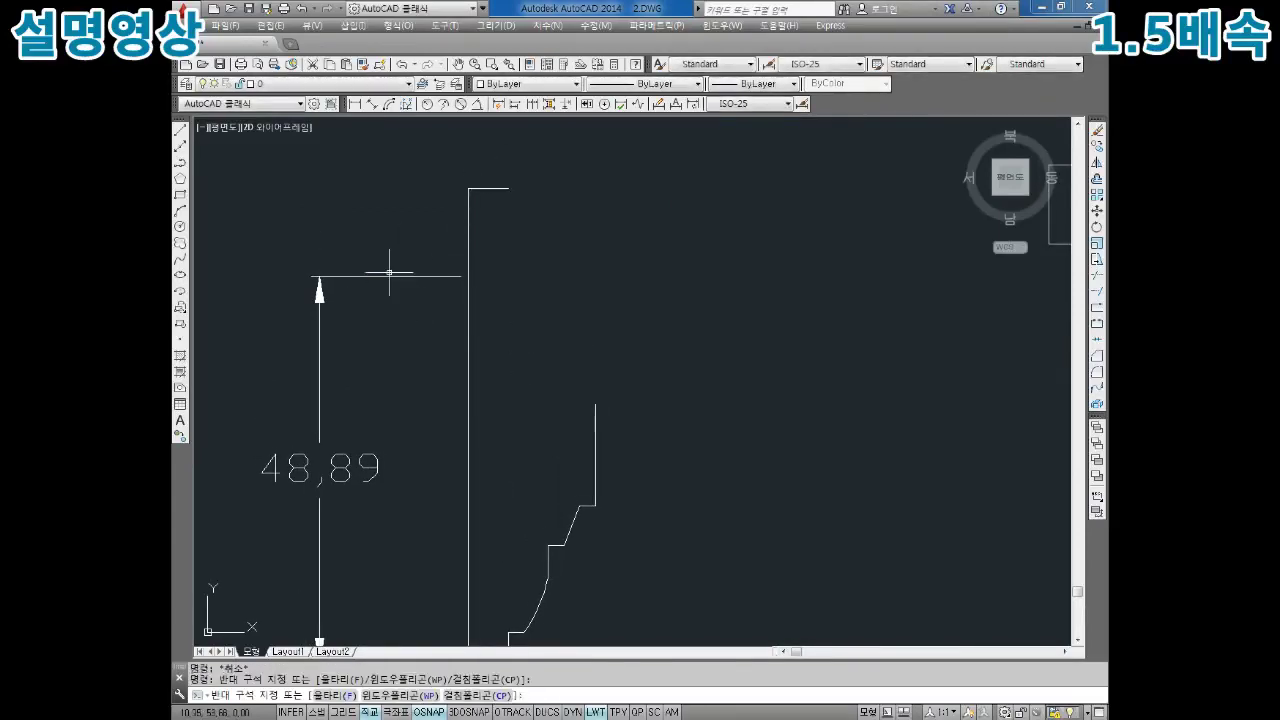
pyautogui.click(385, 283)
pyautogui.click(468, 276)
pyautogui.click(468, 187)
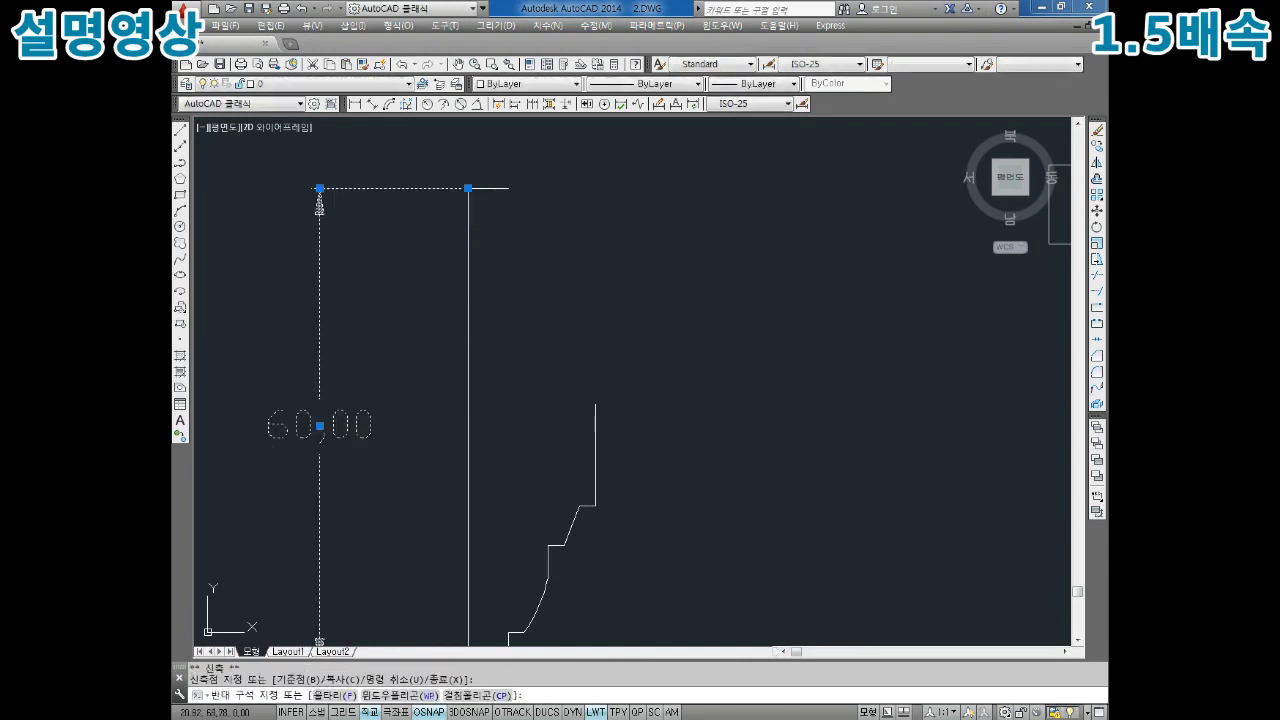
pyautogui.press('Escape')
pyautogui.press('Escape')
# Draw a vertical line down from the top-right endpoint of the short top line.
pyautogui.moveTo(636, 327); pyautogui.dragTo(666, 283, button='middle')
pyautogui.moveTo(643, 341); pyautogui.dragTo(645, 369, button='middle')
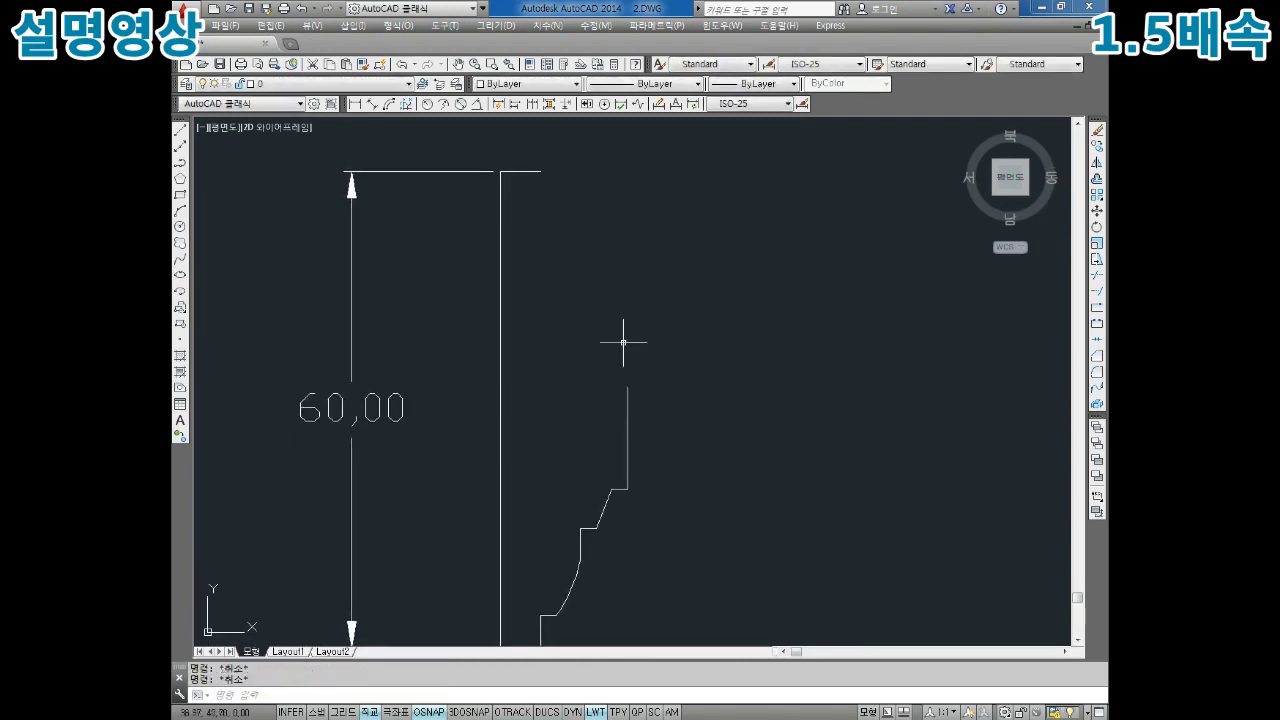
pyautogui.click(524, 172)
pyautogui.click(540, 172)
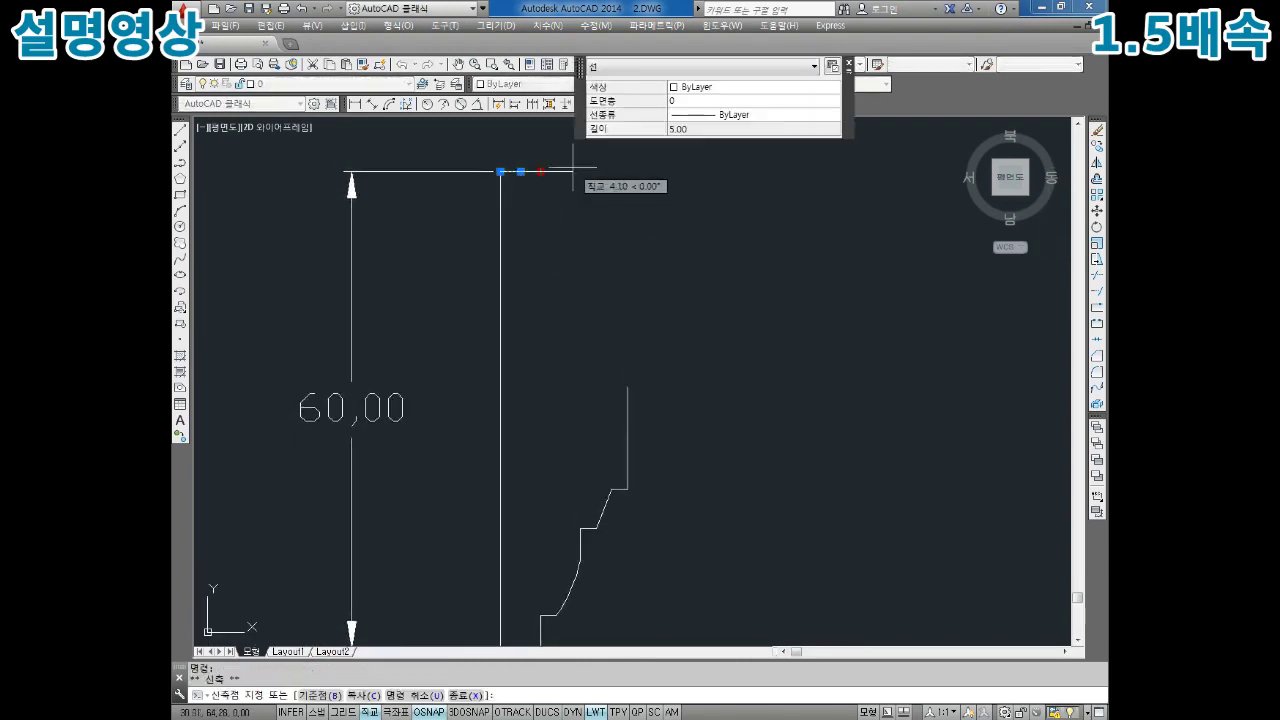
pyautogui.press('Escape')
pyautogui.press('Escape')
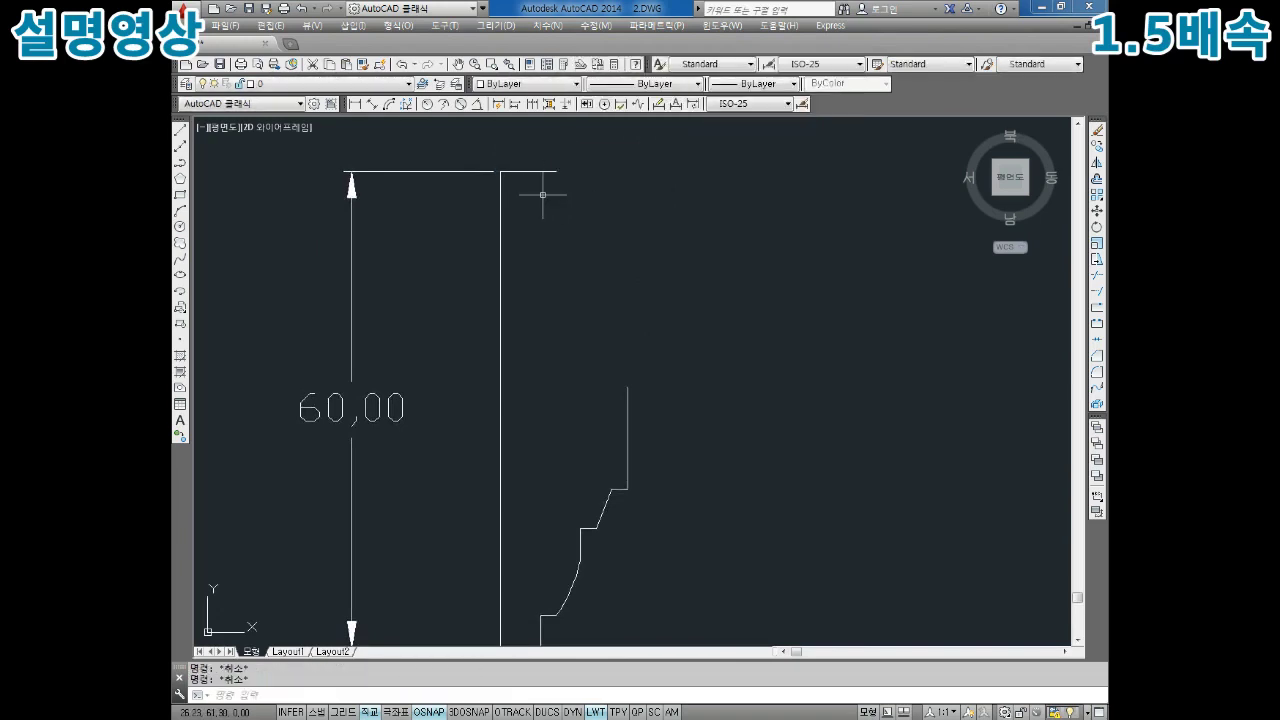
pyautogui.write('l')
pyautogui.press('Return')
pyautogui.click(556, 172)
pyautogui.click(556, 447)
pyautogui.moveTo(582, 371)
pyautogui.mouseDown(button='middle')
pyautogui.moveTo(592, 379)
pyautogui.moveTo(586, 347)
pyautogui.mouseUp(button='middle')
pyautogui.press('Escape')
pyautogui.press('Escape')
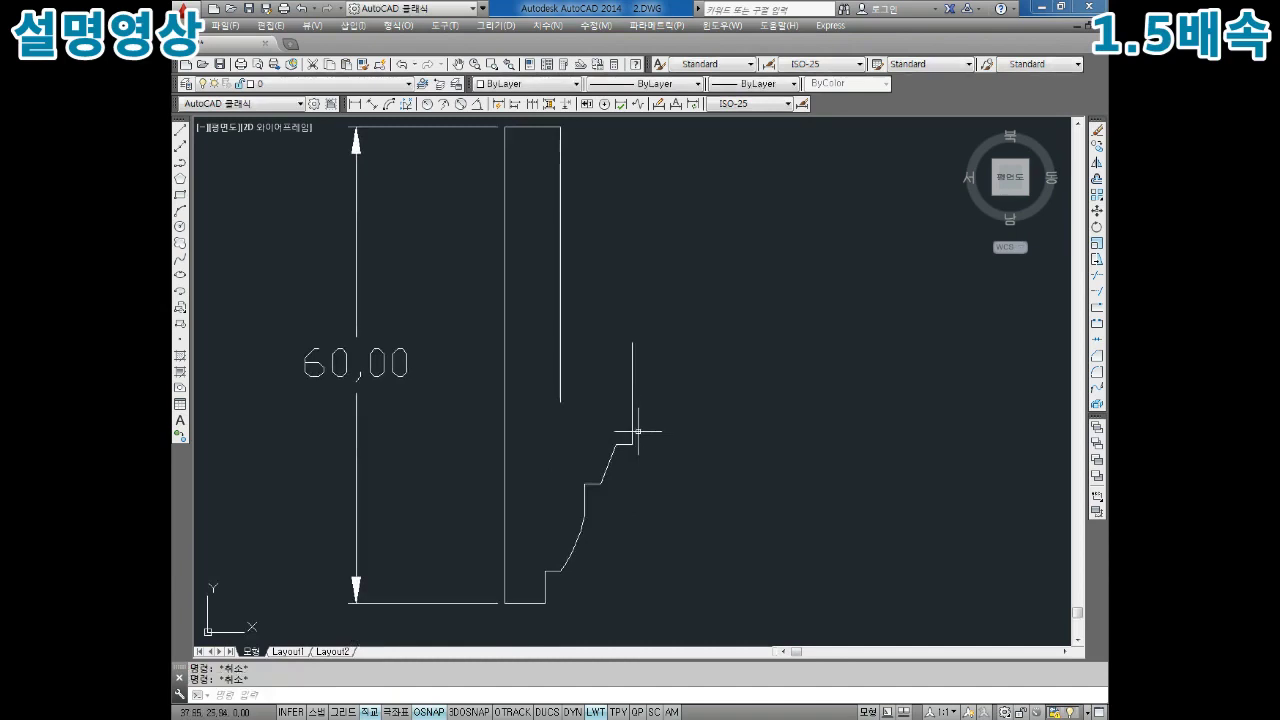
# Offset the short horizontal segment 10 units upward.
pyautogui.write('o')
pyautogui.press('Return')
pyautogui.write('10')
pyautogui.press('Return')
pyautogui.scroll(2, 624, 433)
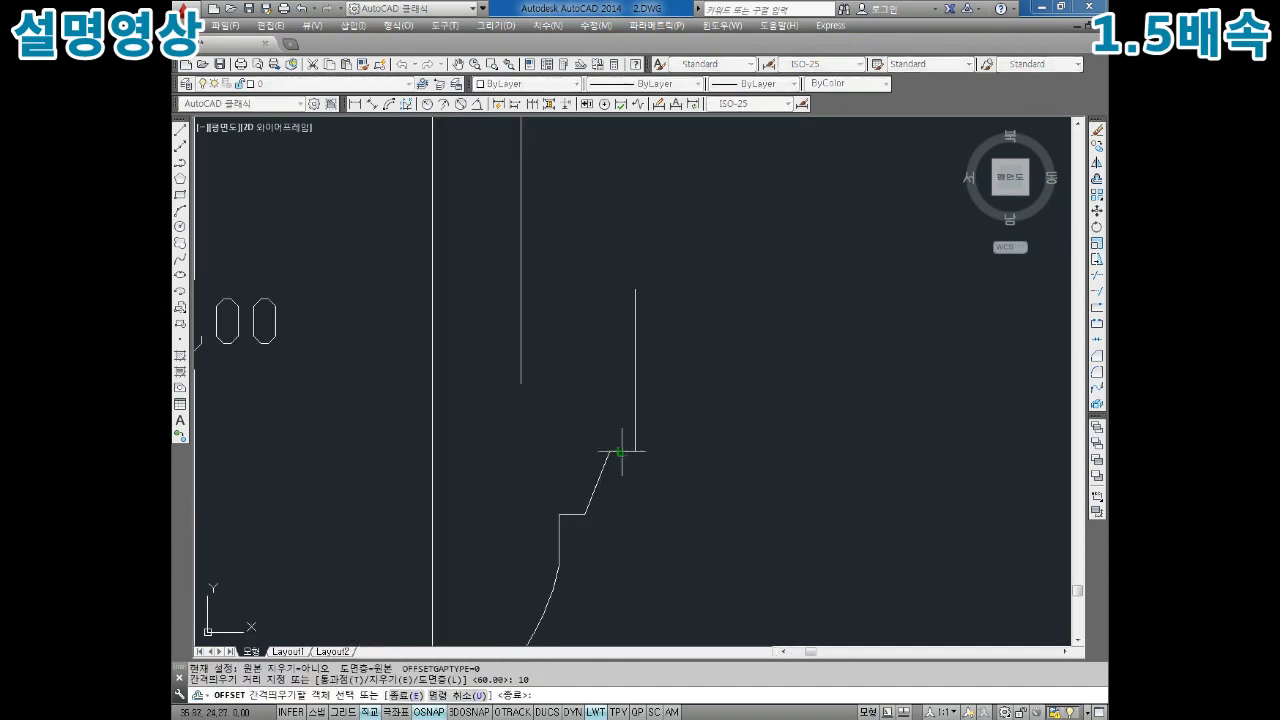
pyautogui.click(620, 452)
pyautogui.click(608, 386)
pyautogui.press('Escape')
pyautogui.press('Escape')
# Extend the new horizontal line to the right vertical boundary and trim away the excess segment.
pyautogui.press('Return')
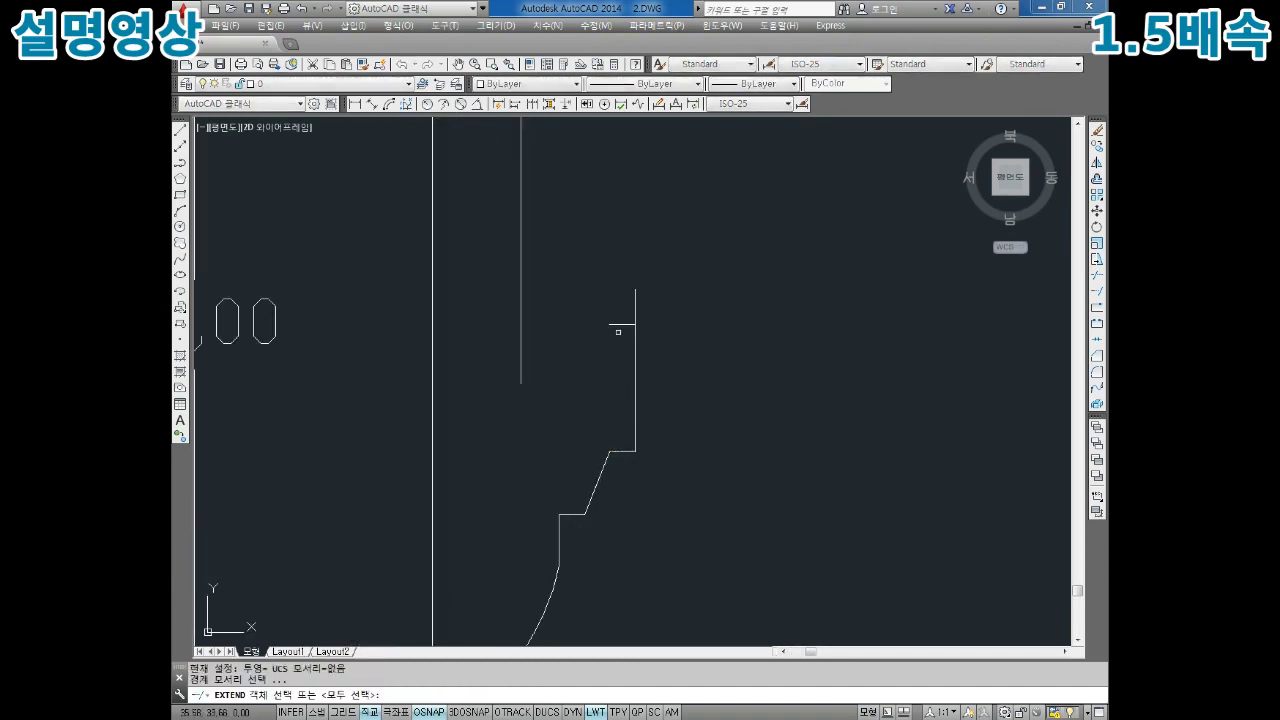
pyautogui.click(551, 244)
pyautogui.click(519, 286)
pyautogui.press('Return')
pyautogui.click(614, 324)
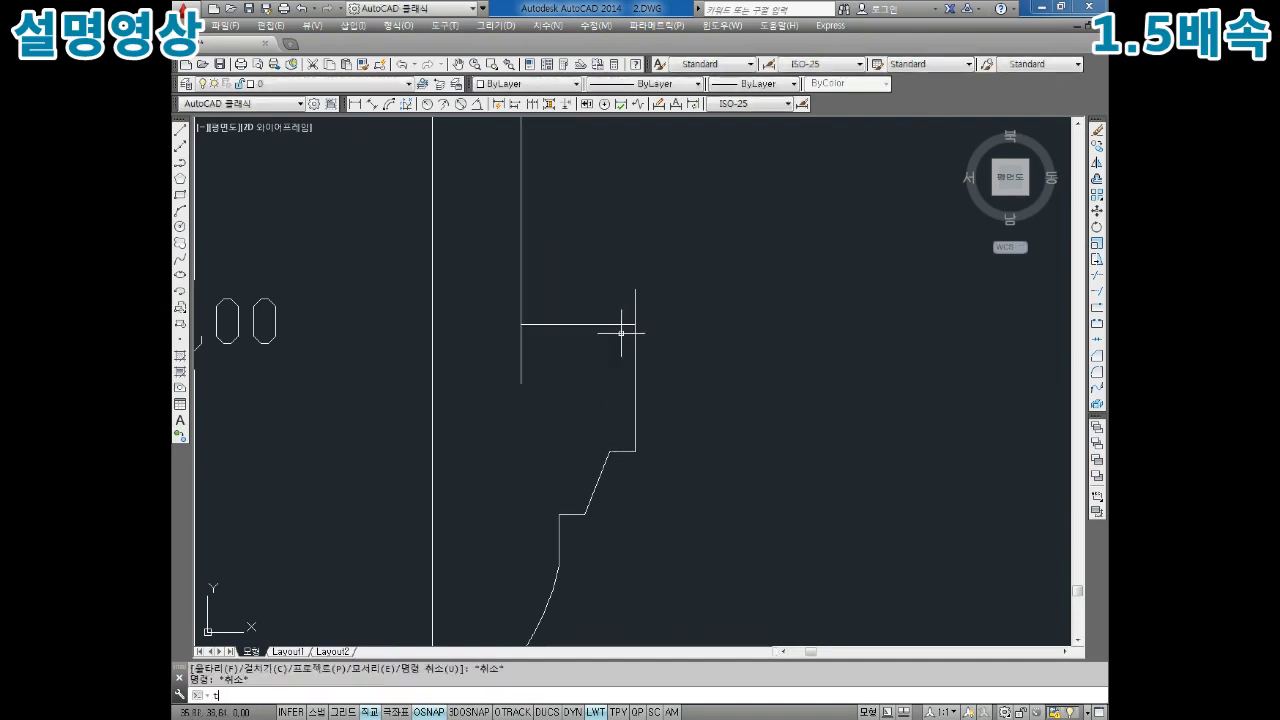
pyautogui.press('Escape')
pyautogui.write('tr')
pyautogui.press('Return')
pyautogui.press('Return')
pyautogui.click(541, 346)
pyautogui.click(662, 264)
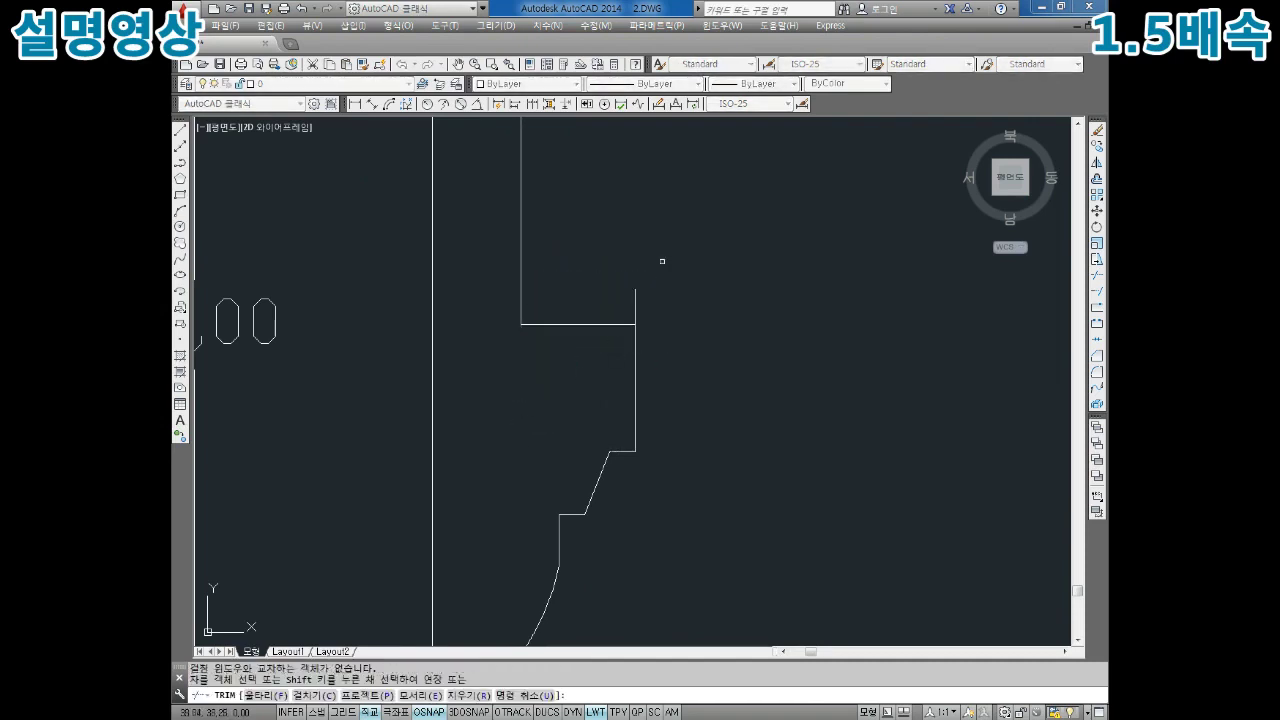
pyautogui.press('Escape')
pyautogui.press('Escape')
pyautogui.scroll(-4, 594, 306)
pyautogui.click(486, 274)
# Erase the 60.00 dimension from the profile.
pyautogui.click(441, 148)
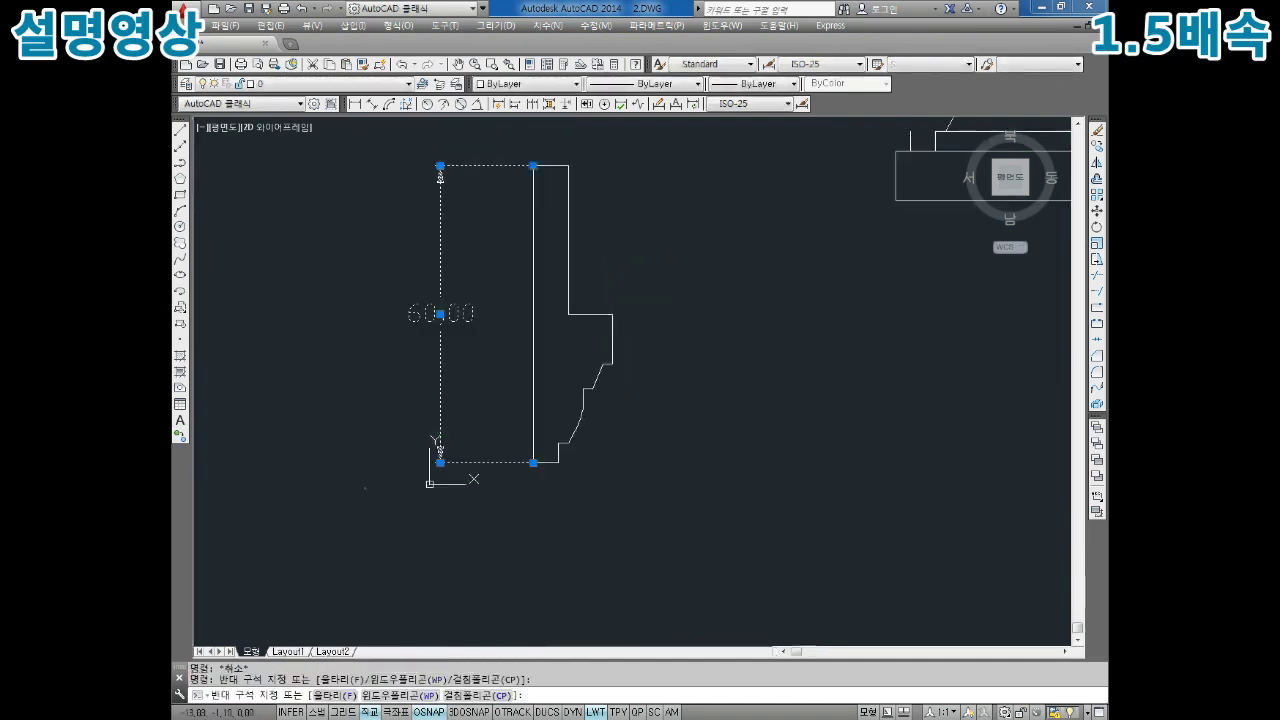
pyautogui.click(364, 487)
pyautogui.press('Delete')
pyautogui.click(390, 556)
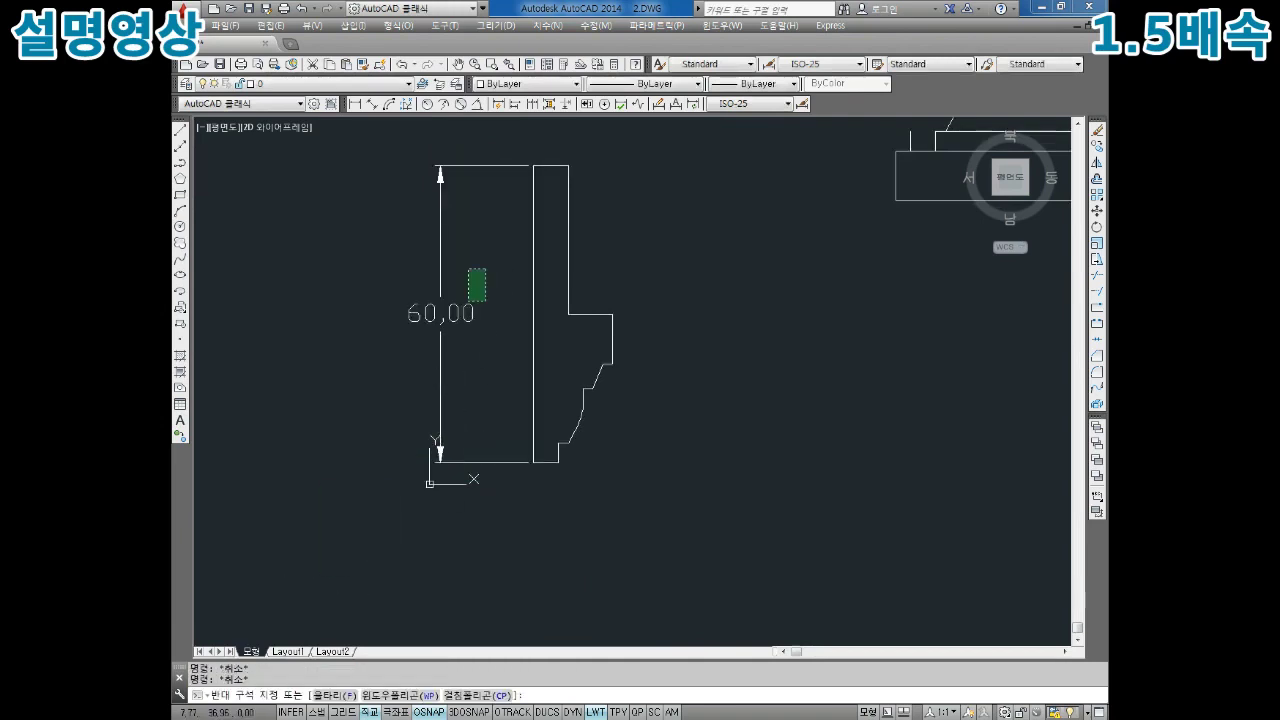
pyautogui.click(477, 283)
pyautogui.press('Delete')
pyautogui.moveTo(426, 447); pyautogui.dragTo(463, 480, button='middle')
pyautogui.press('Escape')
pyautogui.press('Escape')
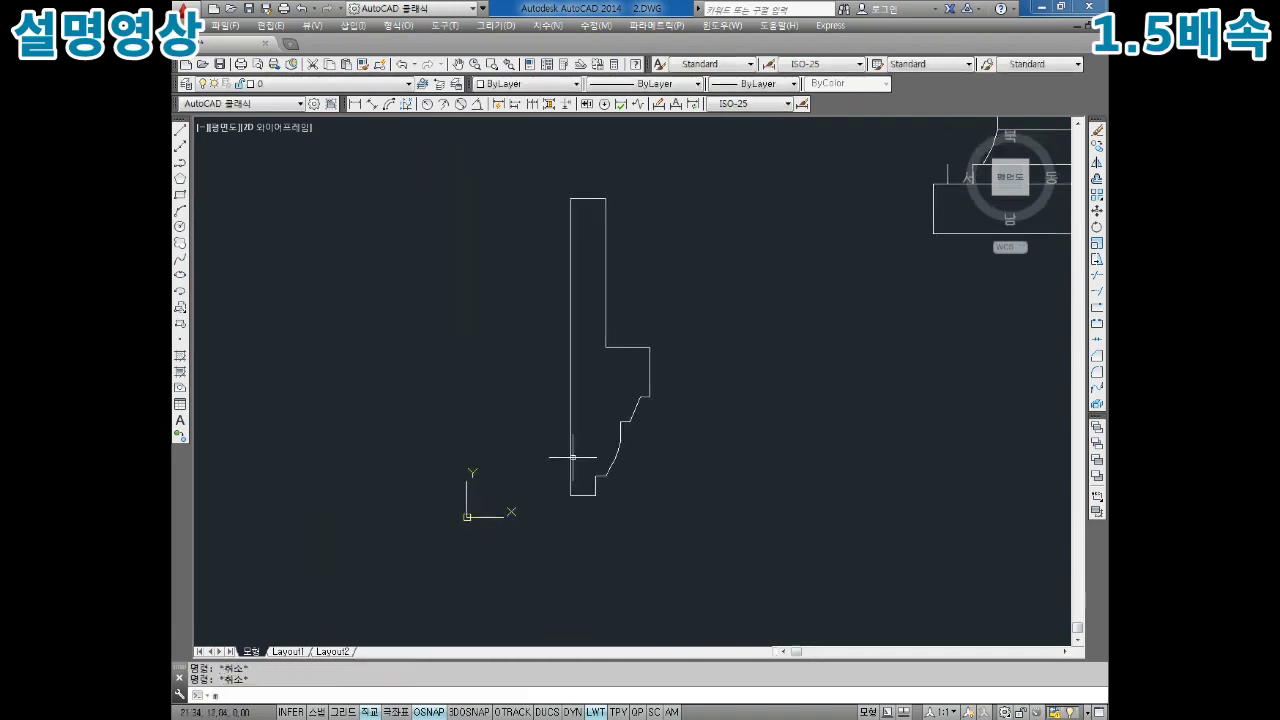
# Mirror all 14 profile objects about the left edge, keeping the original half.
pyautogui.write('mi')
pyautogui.press('Return')
pyautogui.click(734, 157)
pyautogui.click(472, 520)
pyautogui.press('Return')
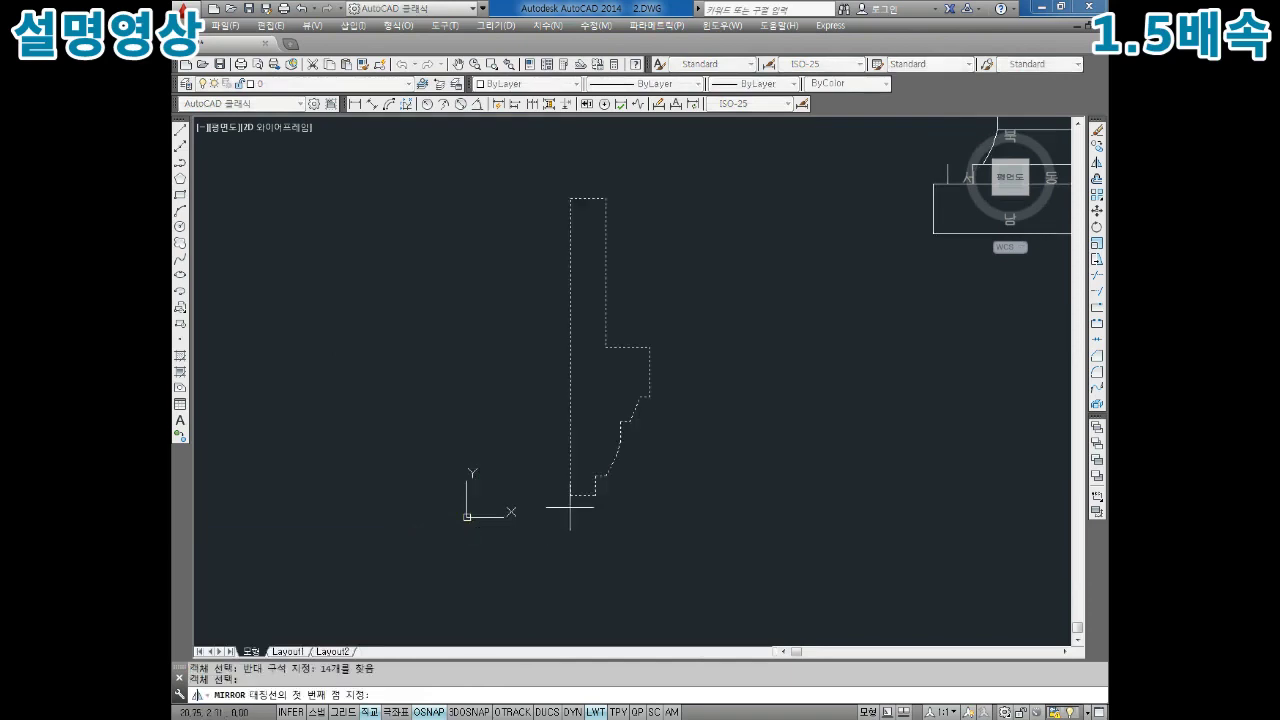
pyautogui.click(570, 496)
pyautogui.click(570, 198)
pyautogui.press('Return')
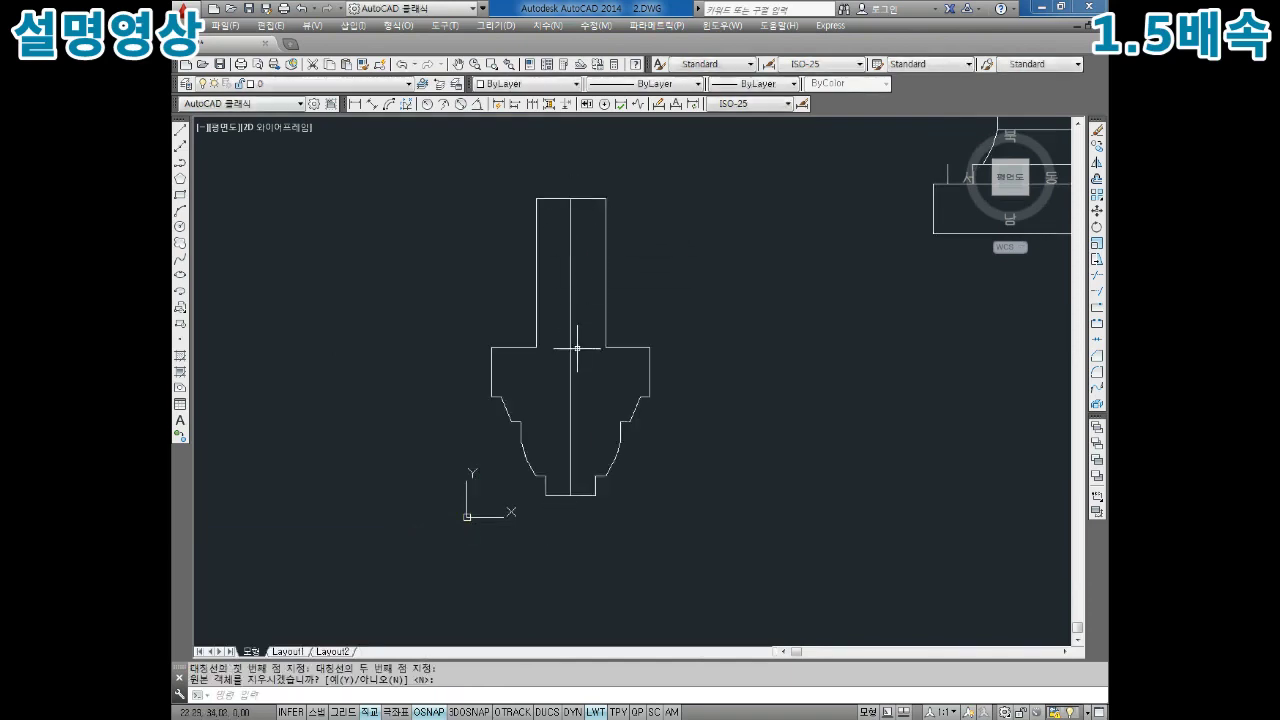
# Erase the centre line.
pyautogui.click(590, 336)
pyautogui.click(533, 418)
pyautogui.press('Delete')
pyautogui.scroll(2, 560, 470)
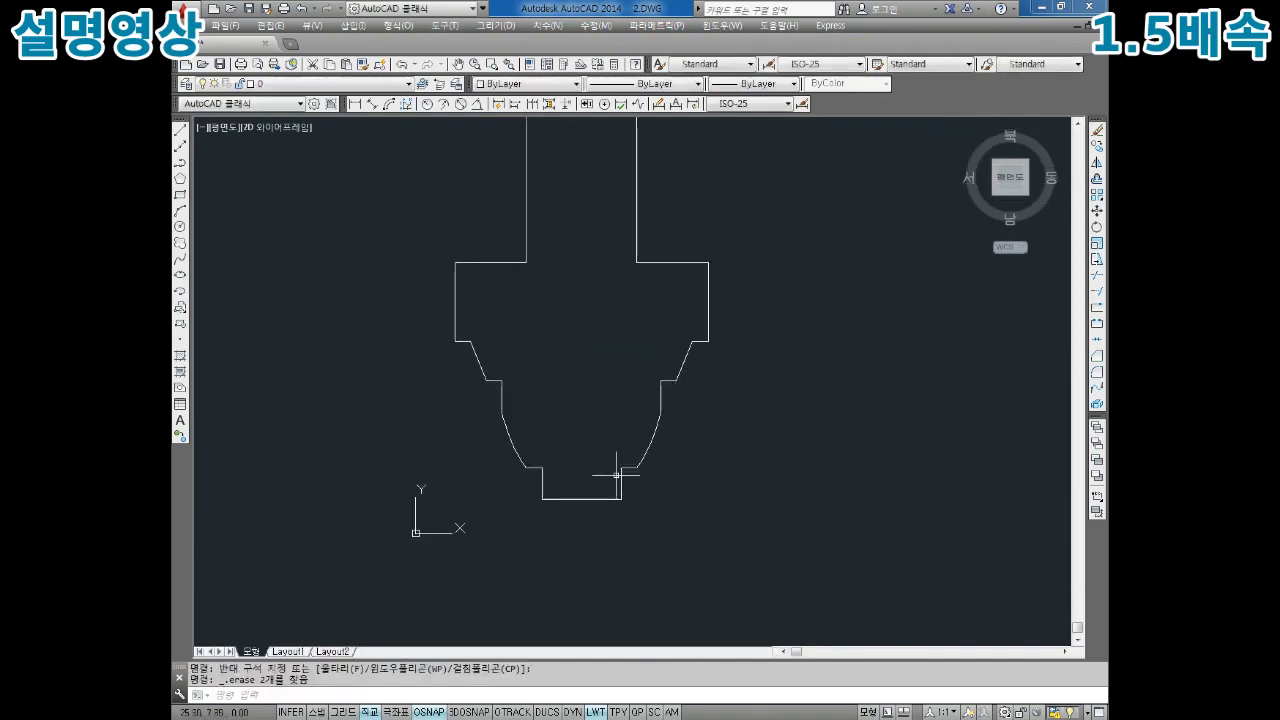
# Dimension the cutter's tip bottom as 10.00 and its top body width as 32.00.
pyautogui.click(355, 103)
pyautogui.click(541, 499)
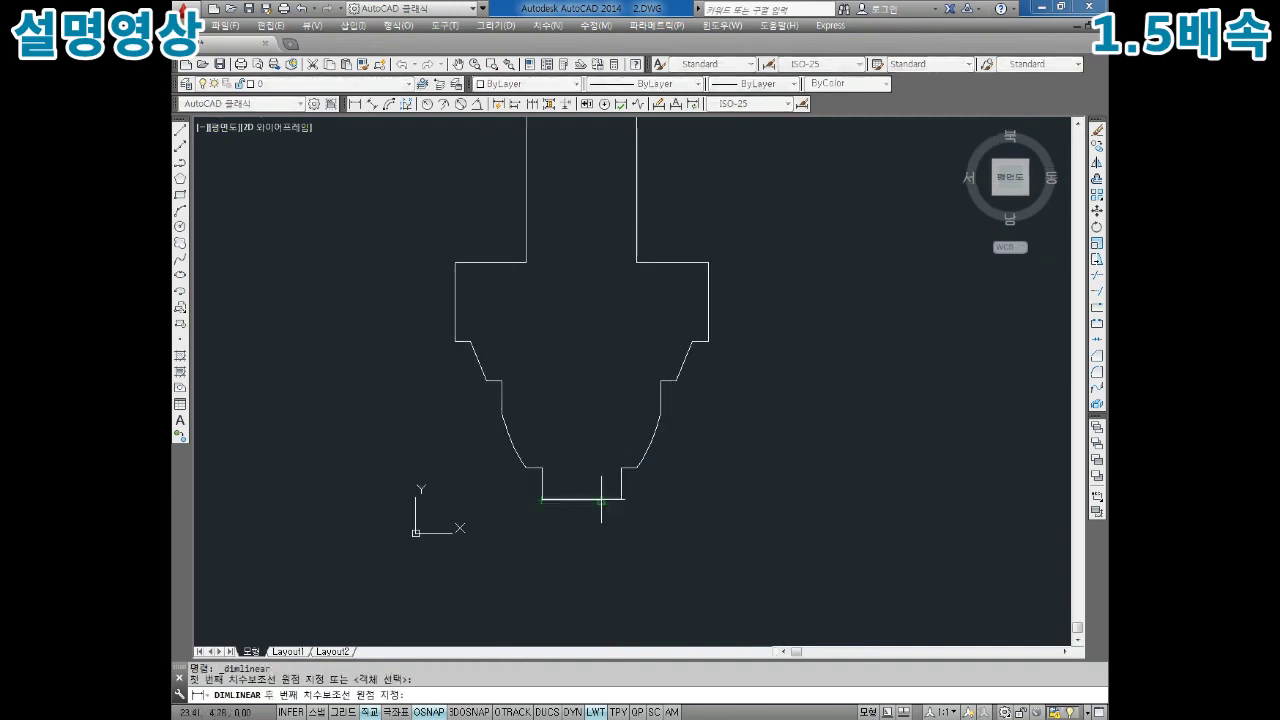
pyautogui.click(621, 499)
pyautogui.click(705, 545)
pyautogui.press('Return')
pyautogui.click(709, 262)
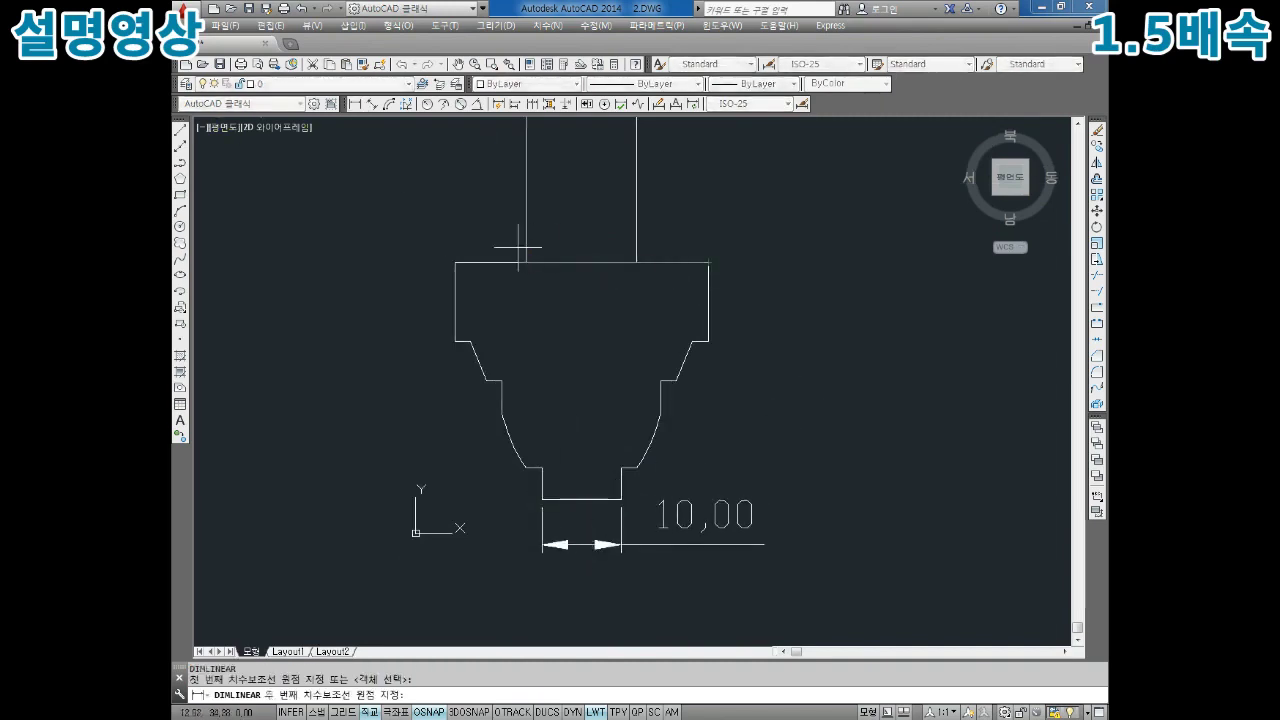
pyautogui.click(455, 262)
pyautogui.click(582, 303)
pyautogui.press('Escape')
pyautogui.press('Escape')
pyautogui.scroll(-3, 635, 384)
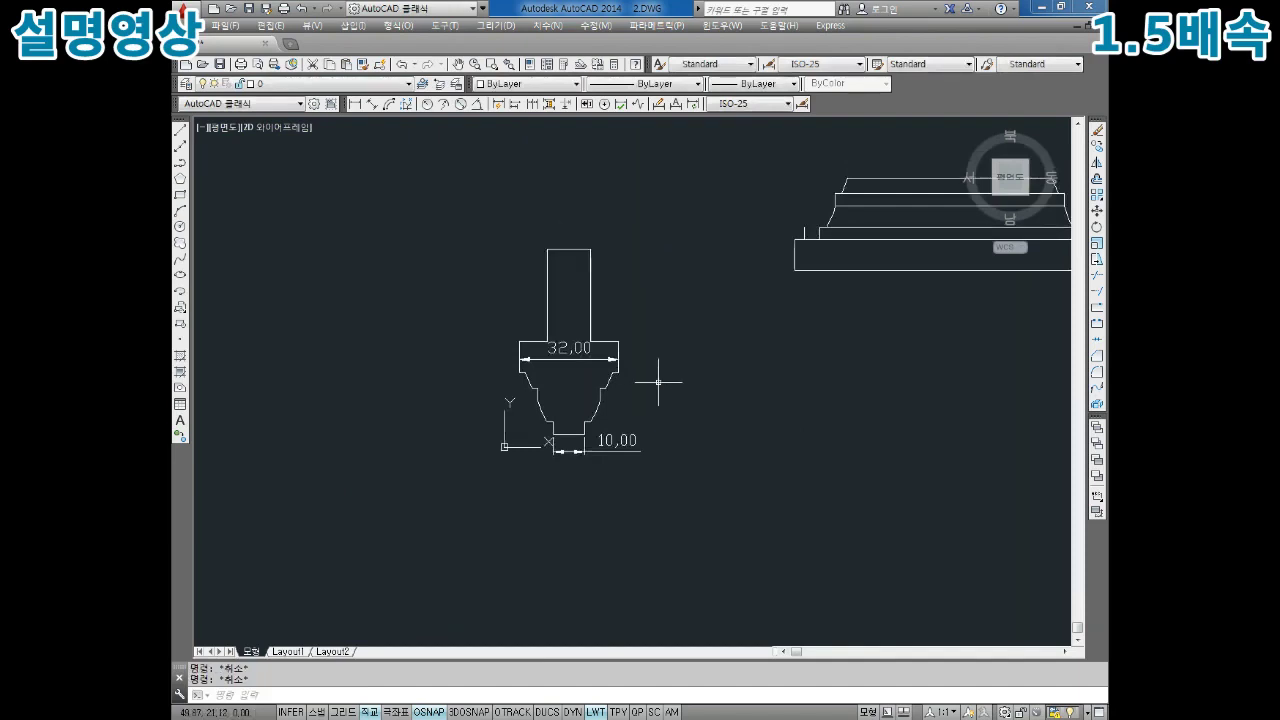
pyautogui.scroll(1, 481, 143)
# Add a 20.00 linear dimension for the frame's step height.
pyautogui.click(354, 104)
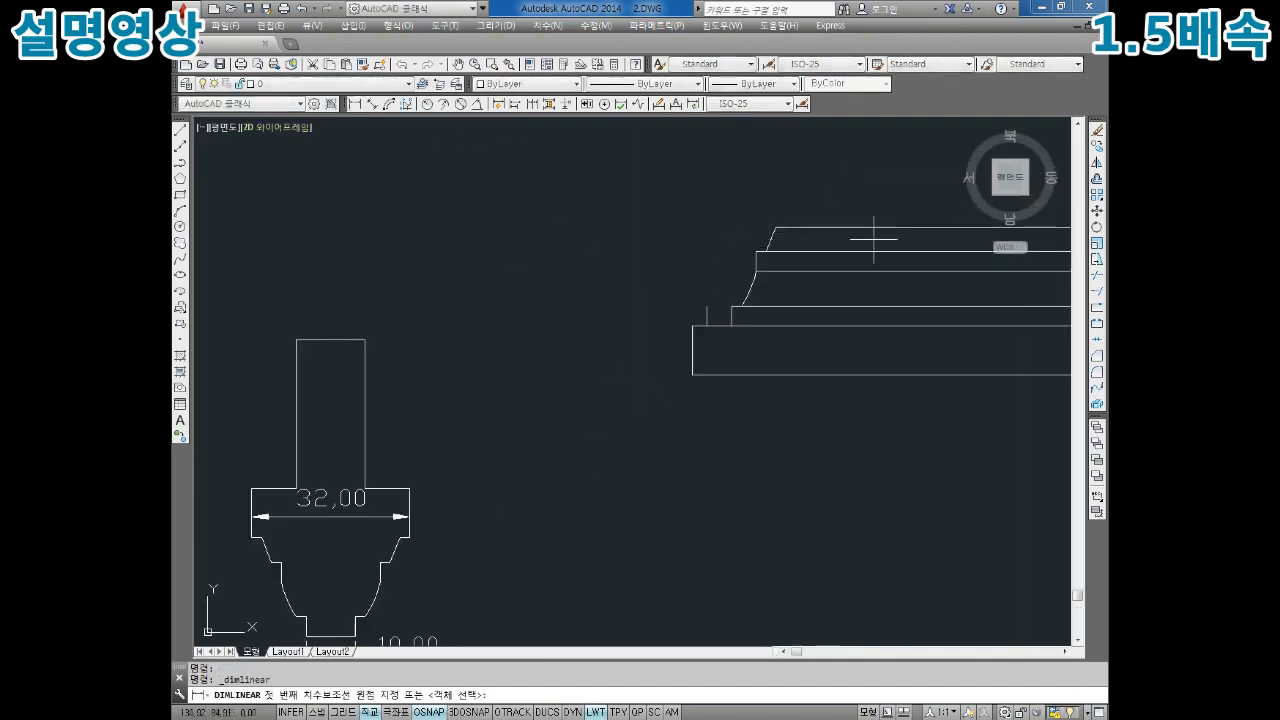
pyautogui.click(692, 325)
pyautogui.click(775, 228)
pyautogui.click(623, 285)
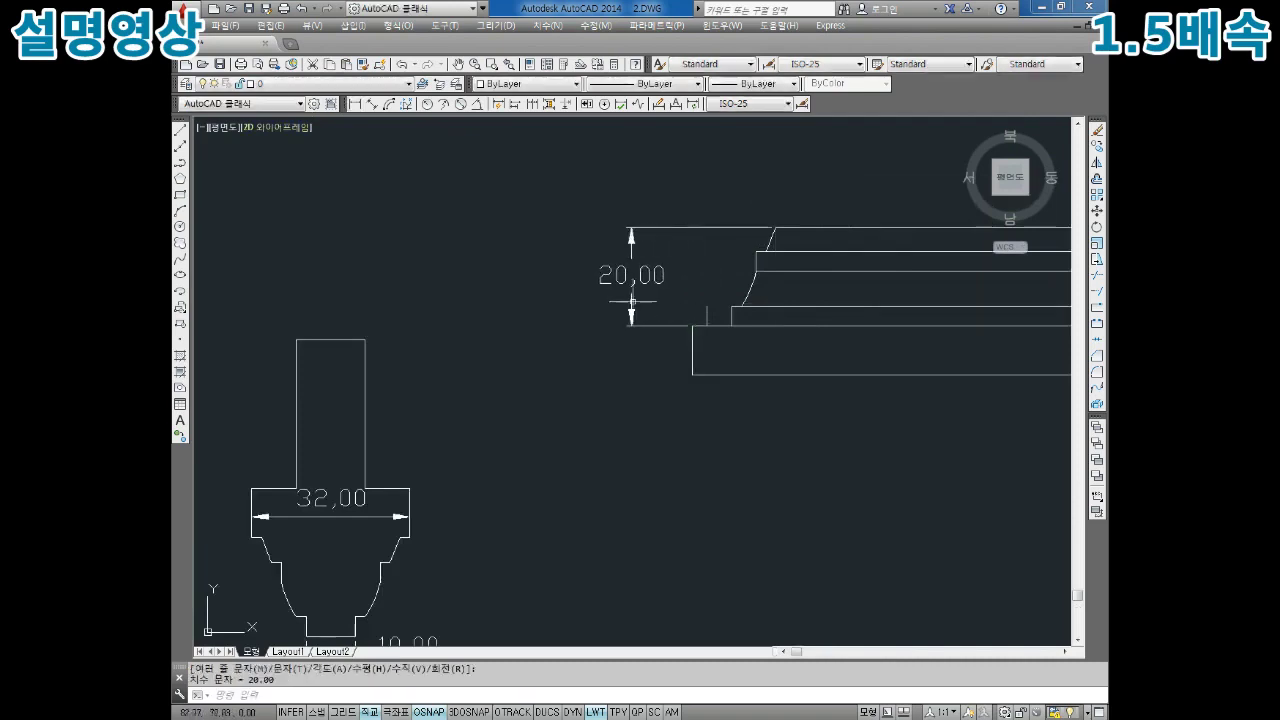
pyautogui.press('Escape')
pyautogui.press('Escape')
pyautogui.scroll(3, 500, 400)
pyautogui.click(522, 268)
# Erase the cutter's 32.00 and 10.00 dimensions.
pyautogui.click(485, 361)
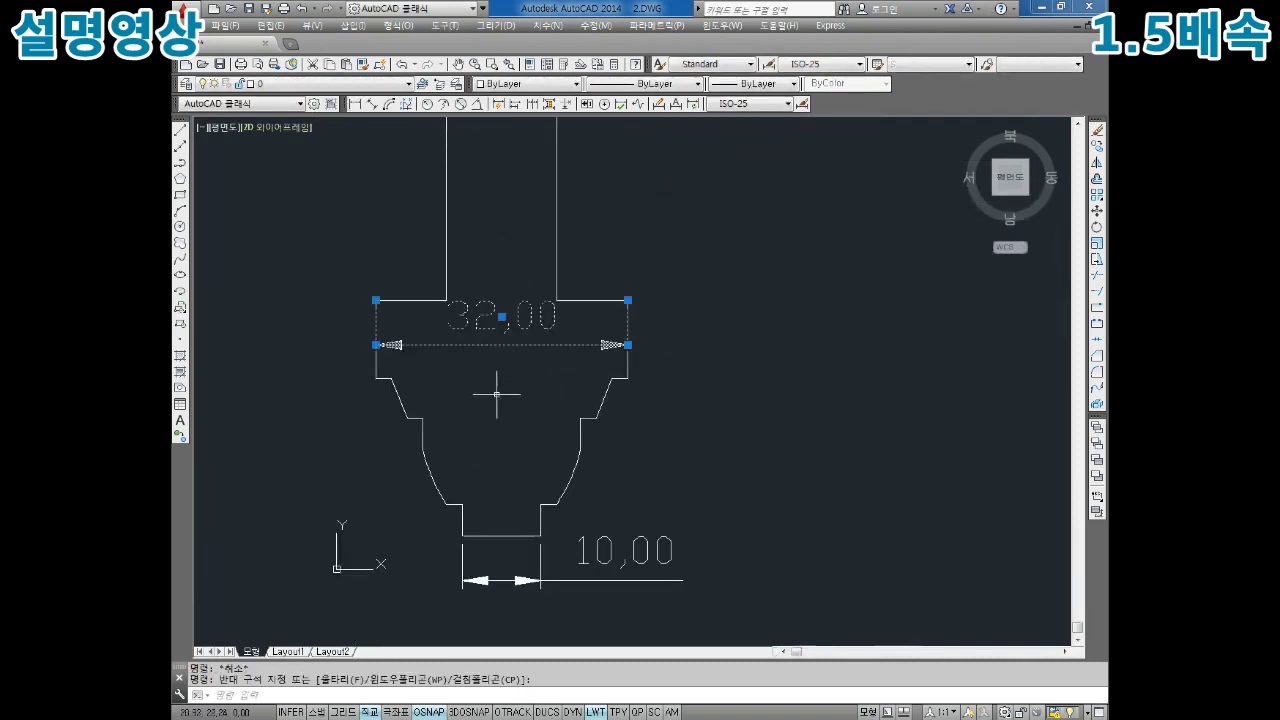
pyautogui.press('Delete')
pyautogui.click(596, 582)
pyautogui.press('Delete')
pyautogui.scroll(-3, 642, 484)
pyautogui.scroll(4, 642, 484)
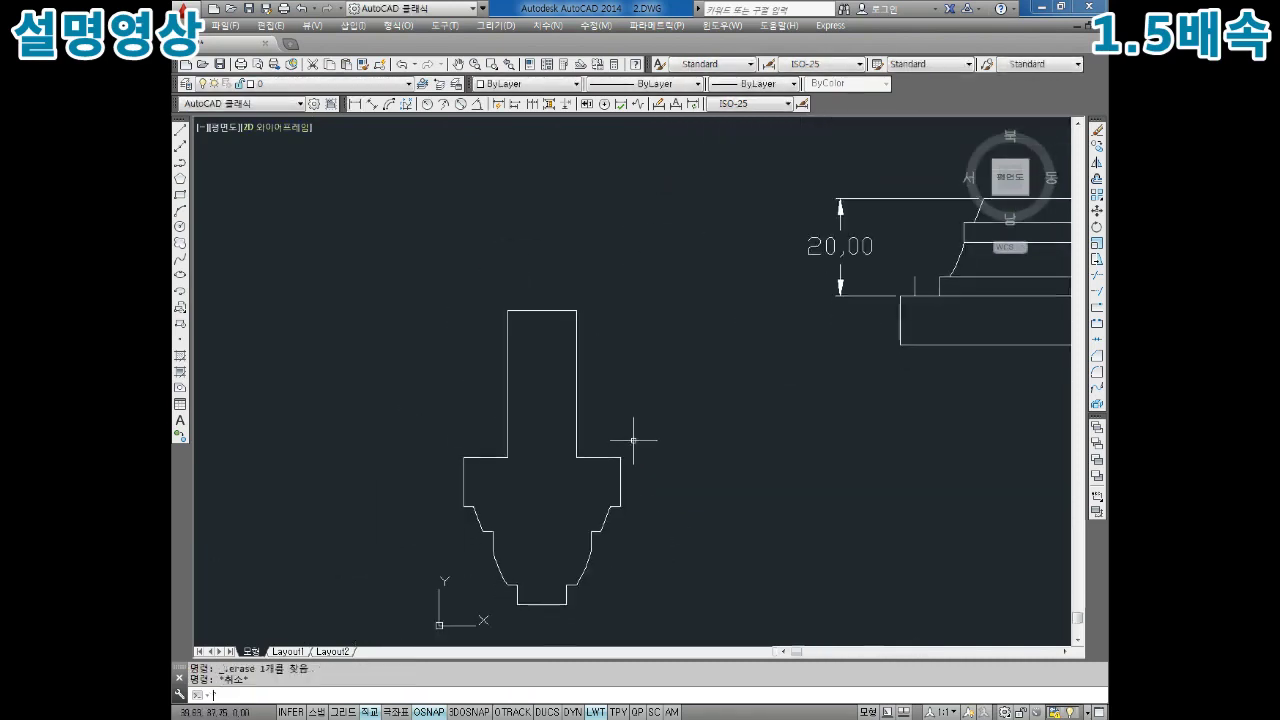
# Move the whole cutter profile from its bottom midpoint to the origin 0,0.
pyautogui.write('m')
pyautogui.press('Return')
pyautogui.click(678, 252)
pyautogui.click(456, 588)
pyautogui.moveTo(562, 636); pyautogui.dragTo(571, 534, button='middle')
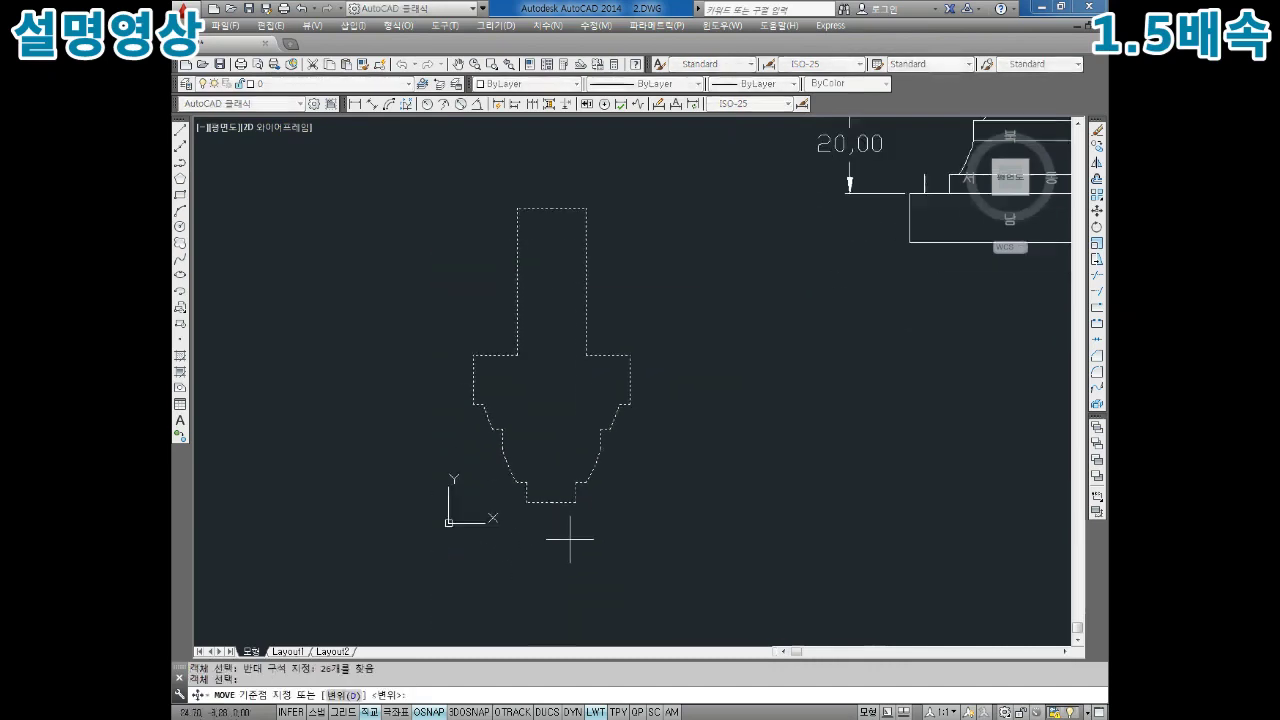
pyautogui.press('Return')
pyautogui.click(545, 505)
pyautogui.write('0,0')
pyautogui.press('Return')
pyautogui.press('Escape')
pyautogui.press('Escape')
# Pan and zoom so the tool profile, side section and square frame all show together.
pyautogui.scroll(-3, 600, 486)
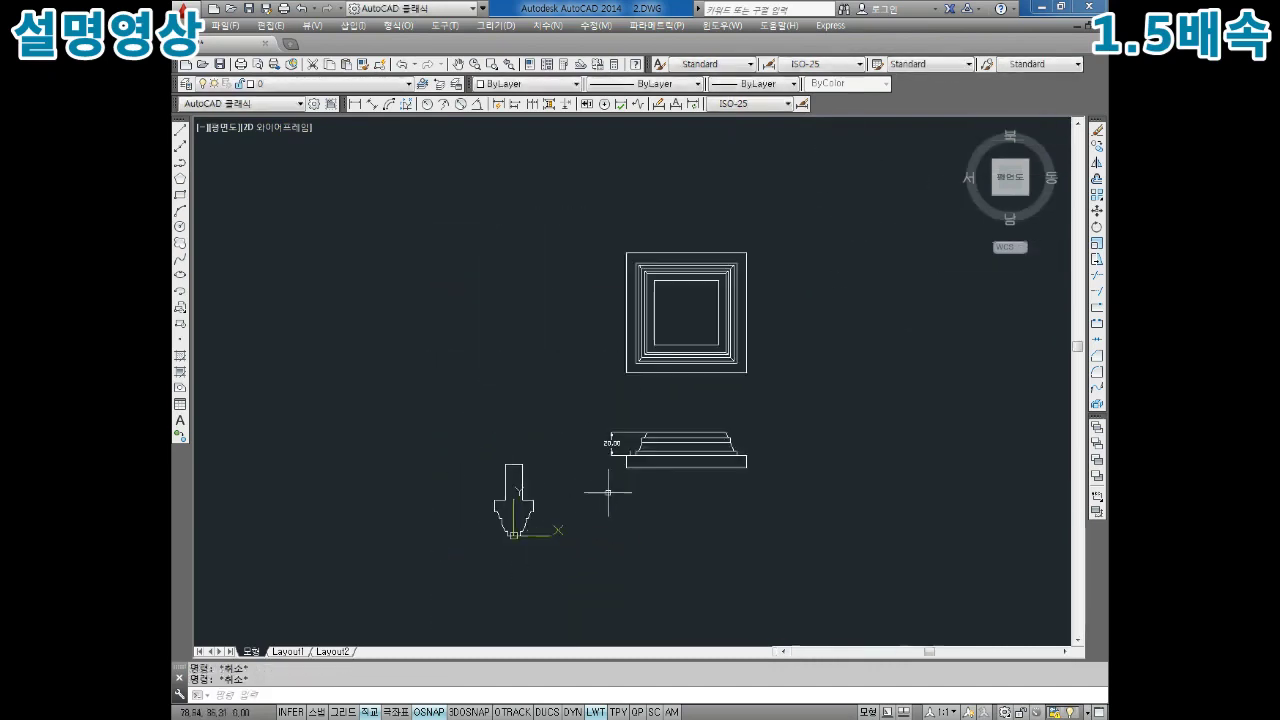
pyautogui.scroll(1, 600, 391)
pyautogui.scroll(2, 631, 403)
pyautogui.moveTo(631, 403); pyautogui.dragTo(634, 344, button='middle')
pyautogui.scroll(2, 634, 344)
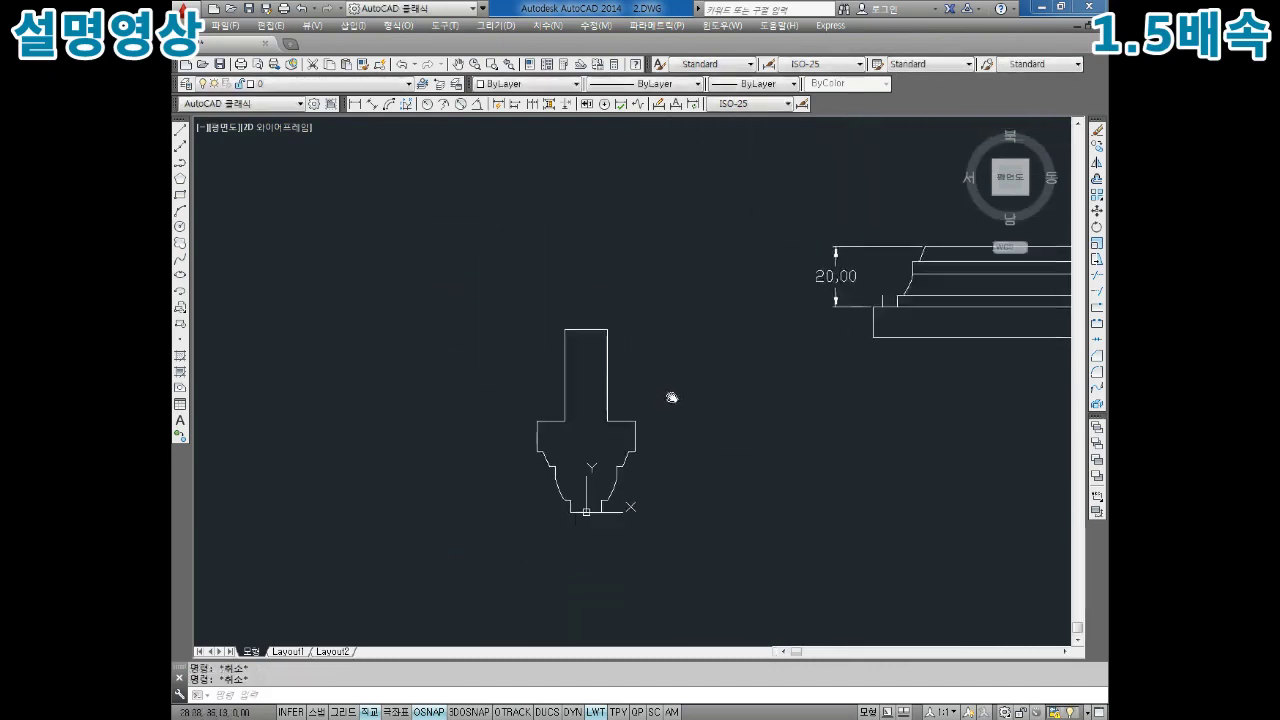
pyautogui.moveTo(736, 402); pyautogui.dragTo(692, 380, button='middle')
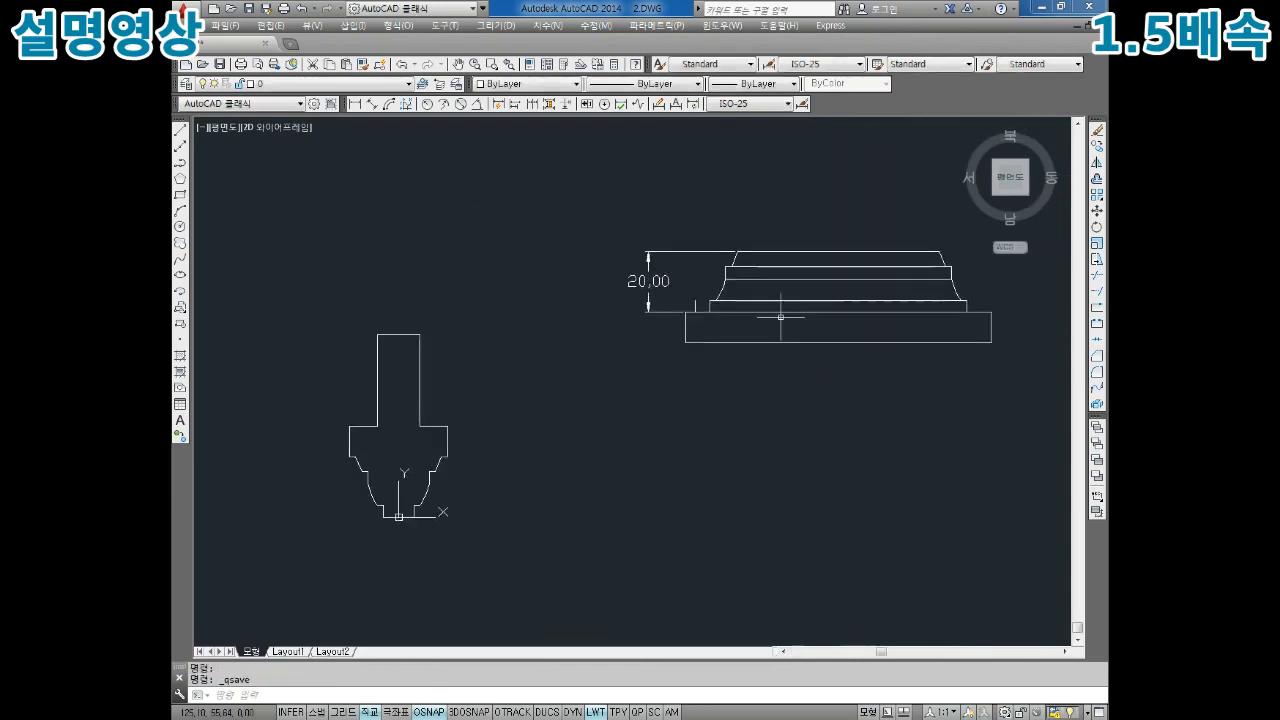
pyautogui.scroll(-2, 692, 380)
# Dimension the square frame as 100.00 wide and 100.00 tall.
pyautogui.click(355, 104)
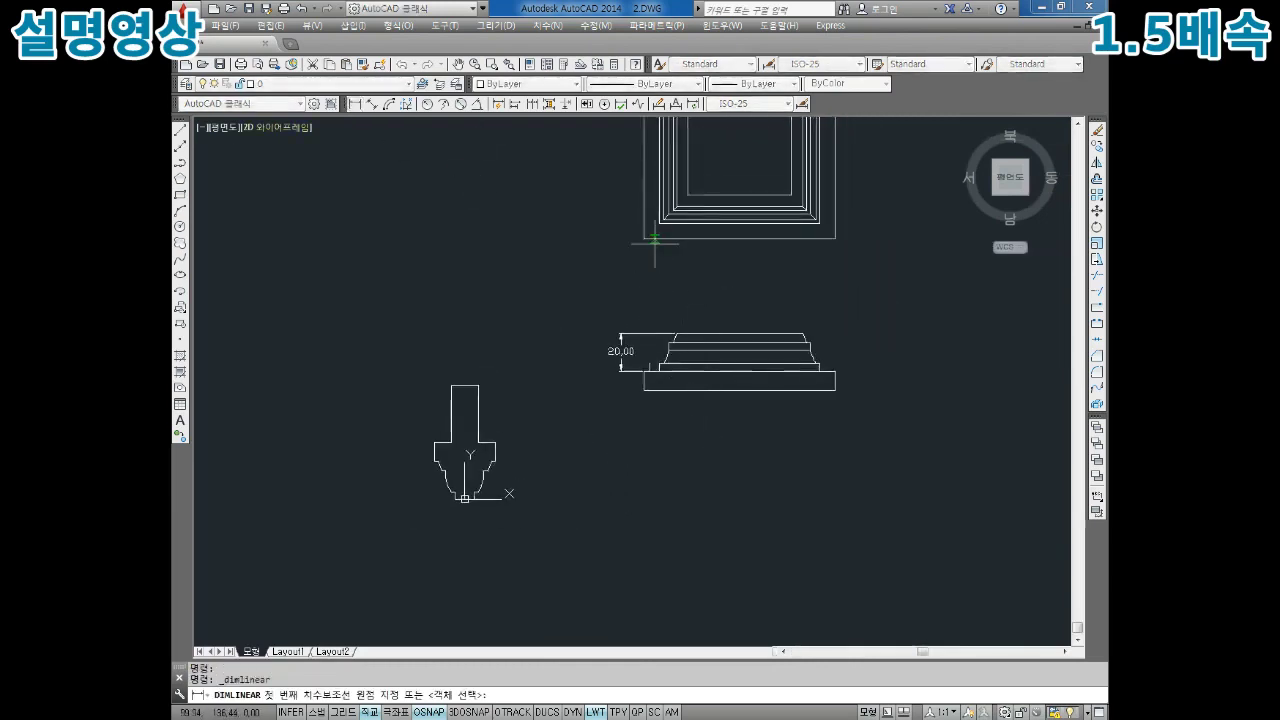
pyautogui.click(644, 239)
pyautogui.click(835, 239)
pyautogui.click(794, 270)
pyautogui.press('space')
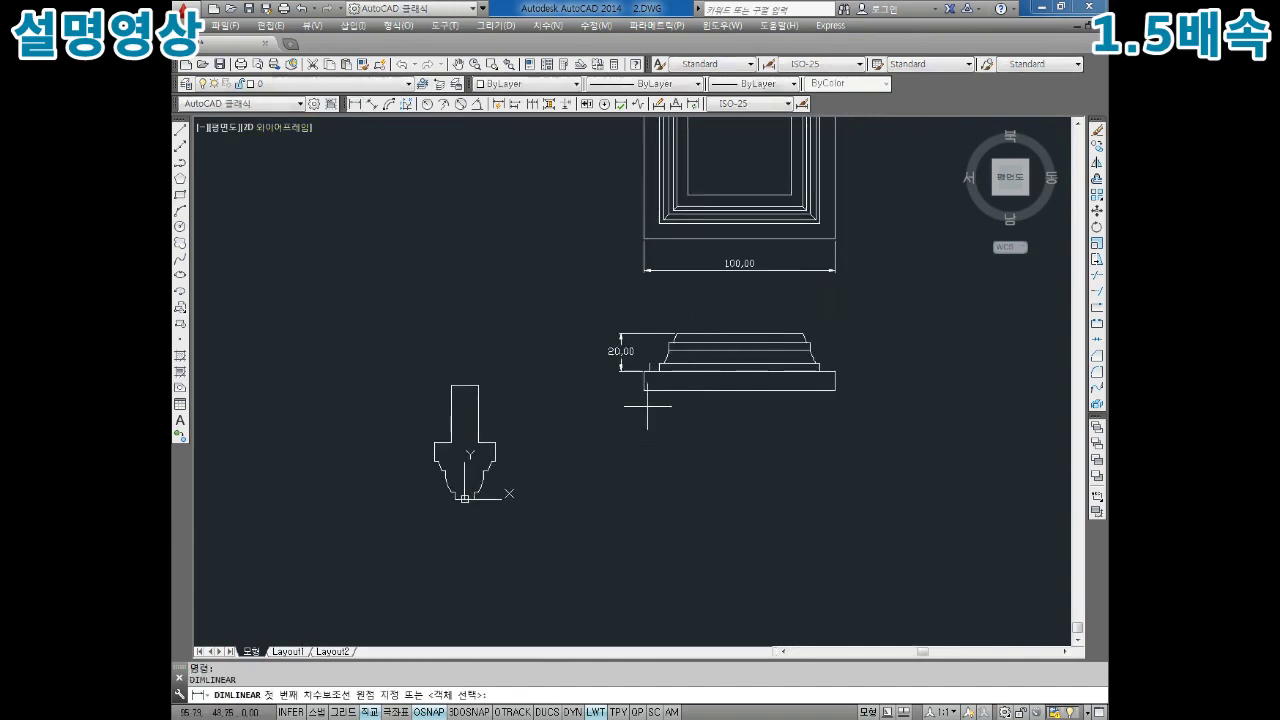
pyautogui.scroll(-2, 645, 388)
pyautogui.scroll(2, 788, 194)
pyautogui.click(760, 186)
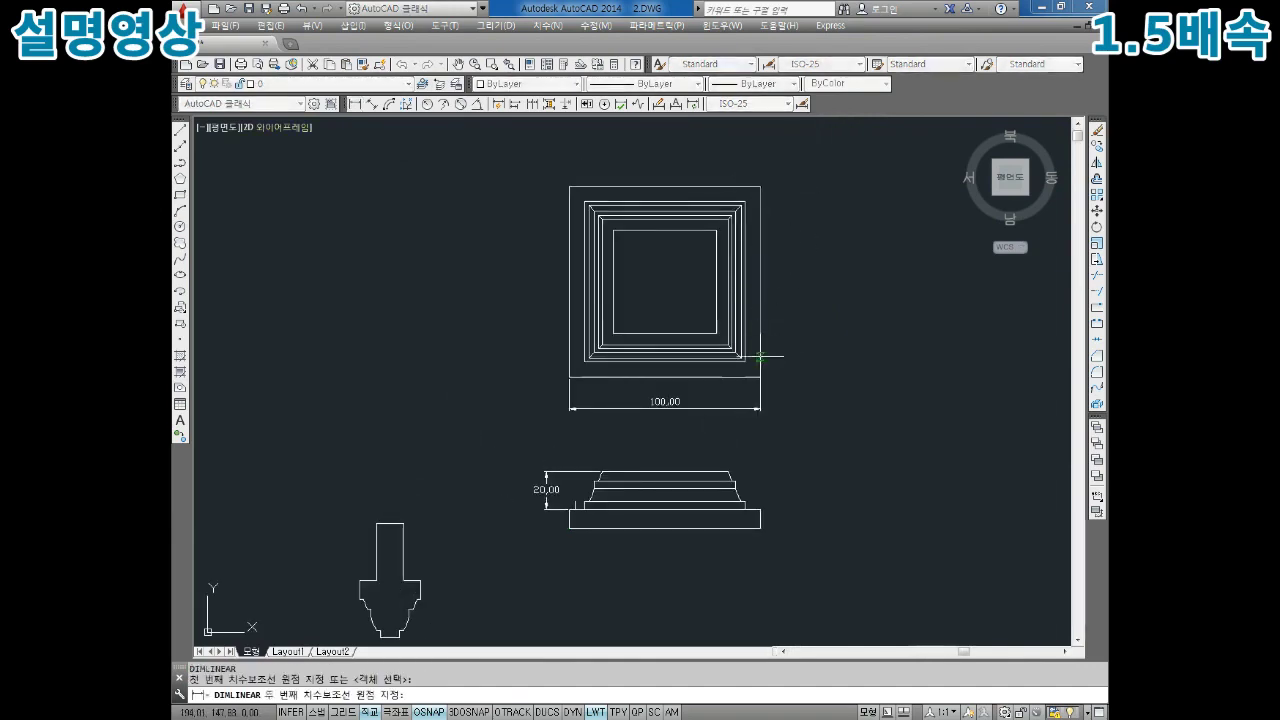
pyautogui.click(760, 377)
pyautogui.click(808, 290)
# Add a 30.00 height dimension to the right of the side section.
pyautogui.moveTo(758, 464); pyautogui.dragTo(737, 430, button='middle')
pyautogui.press('space')
pyautogui.click(714, 437)
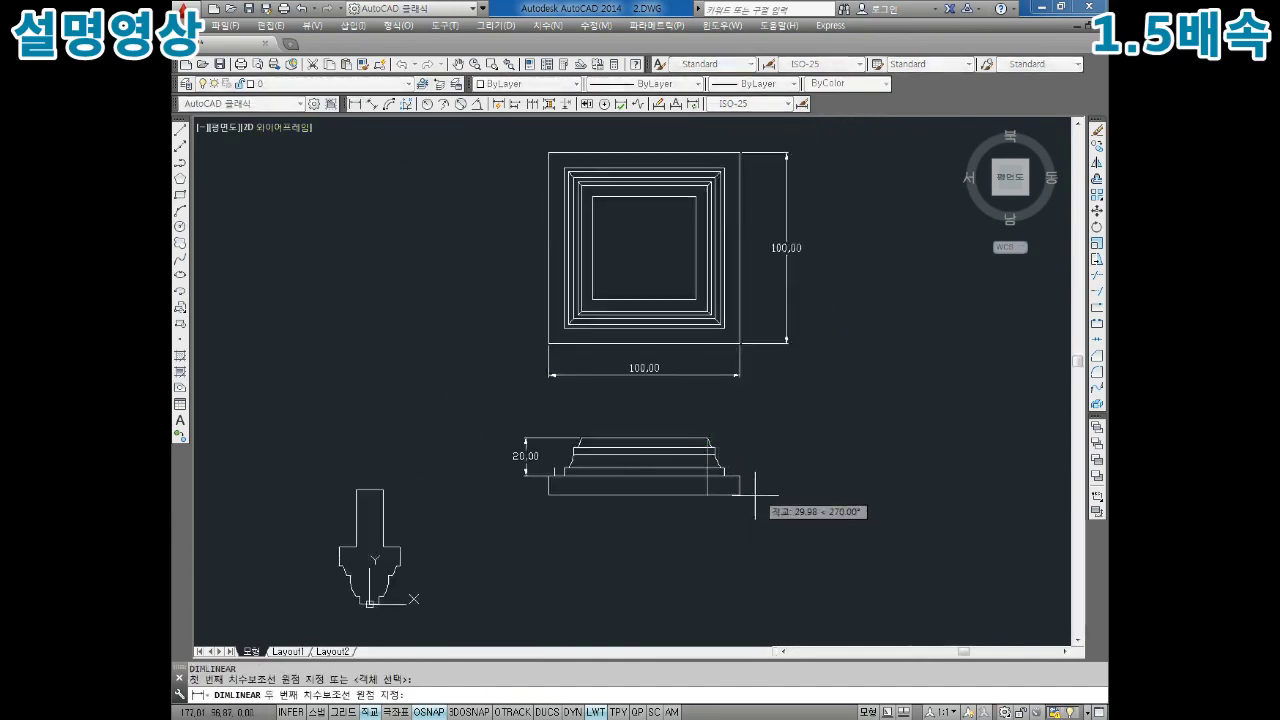
pyautogui.click(740, 494)
pyautogui.click(800, 466)
pyautogui.press('Escape')
pyautogui.press('Escape')
pyautogui.scroll(-2, 595, 462)
pyautogui.scroll(2, 595, 462)
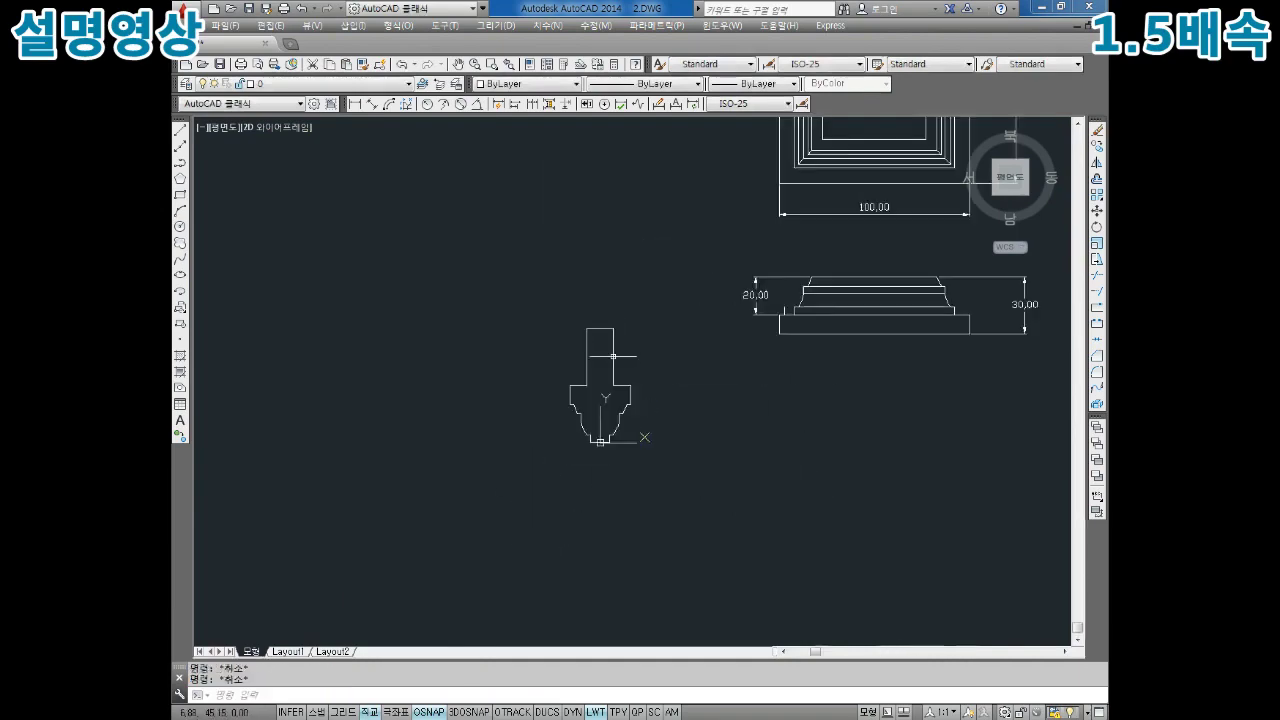
pyautogui.scroll(1, 590, 430)
# Save the drawing as an AutoCAD 2000 DWG, overwriting the existing file.
pyautogui.click(226, 25)
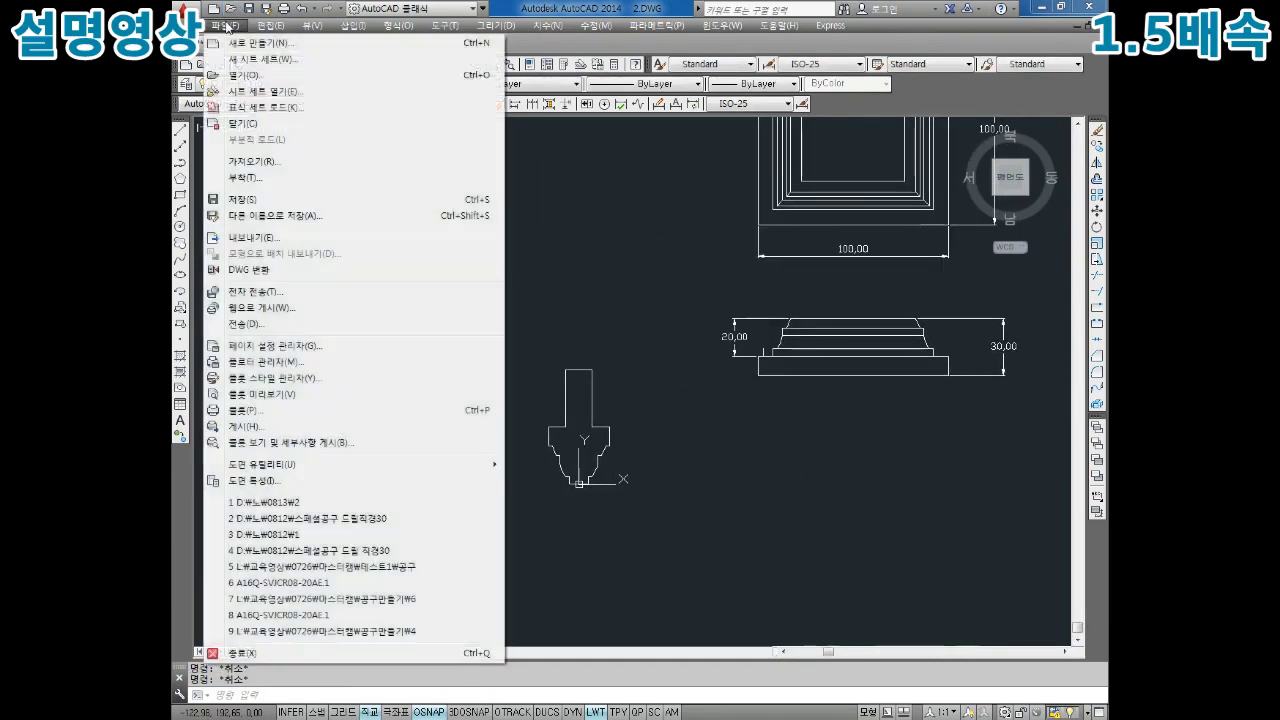
pyautogui.click(275, 215)
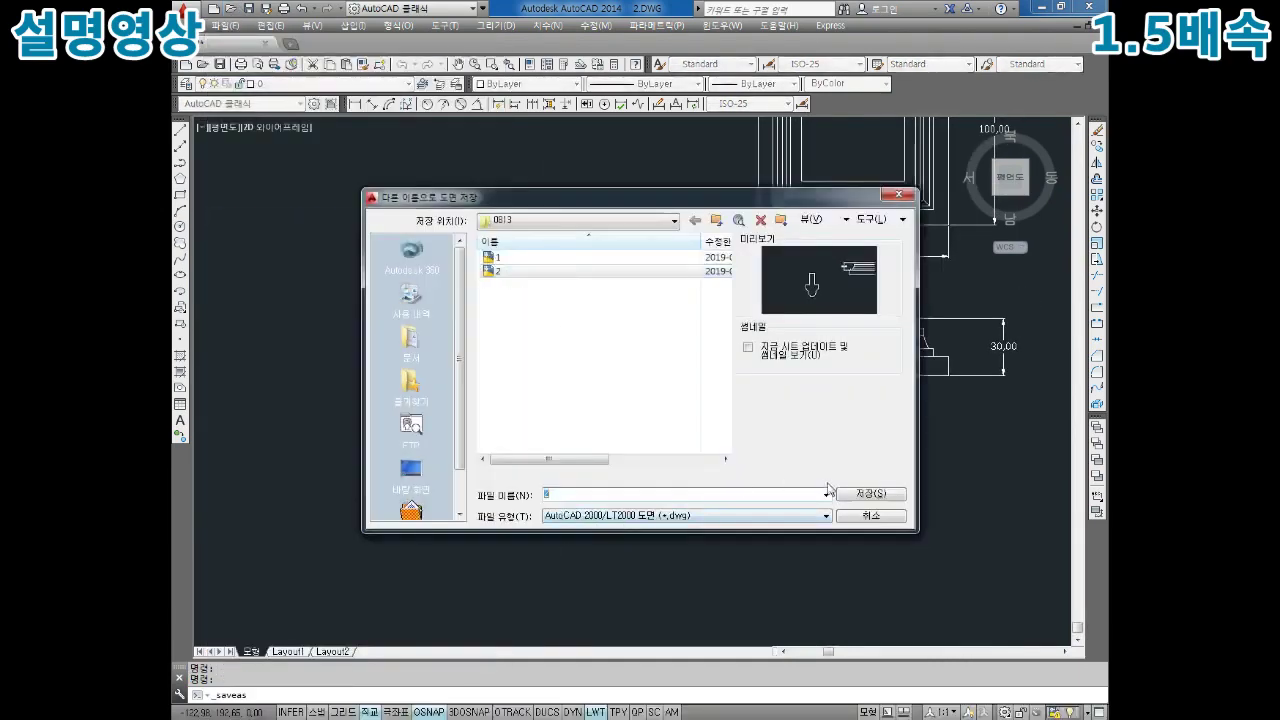
pyautogui.click(876, 496)
pyautogui.click(590, 395)
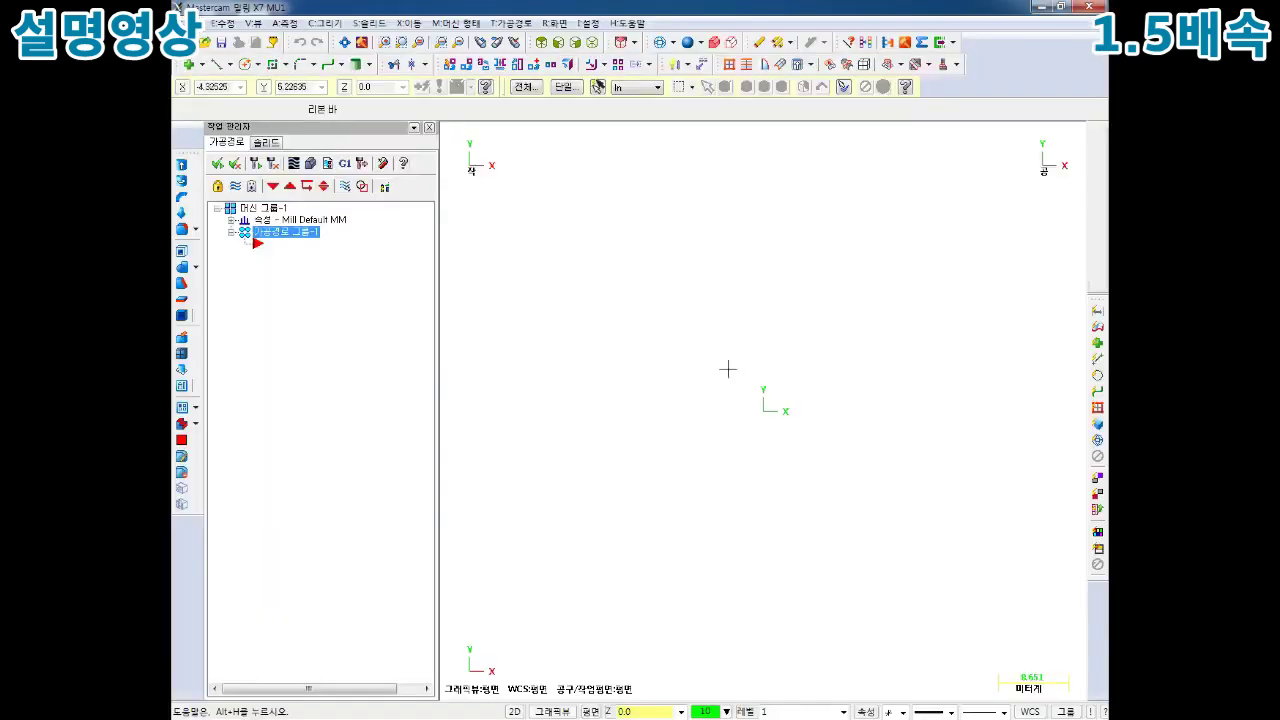
# Merge the saved AutoCAD drawing from D:\노\0813 into the part and accept its placement.
pyautogui.click(207, 22)
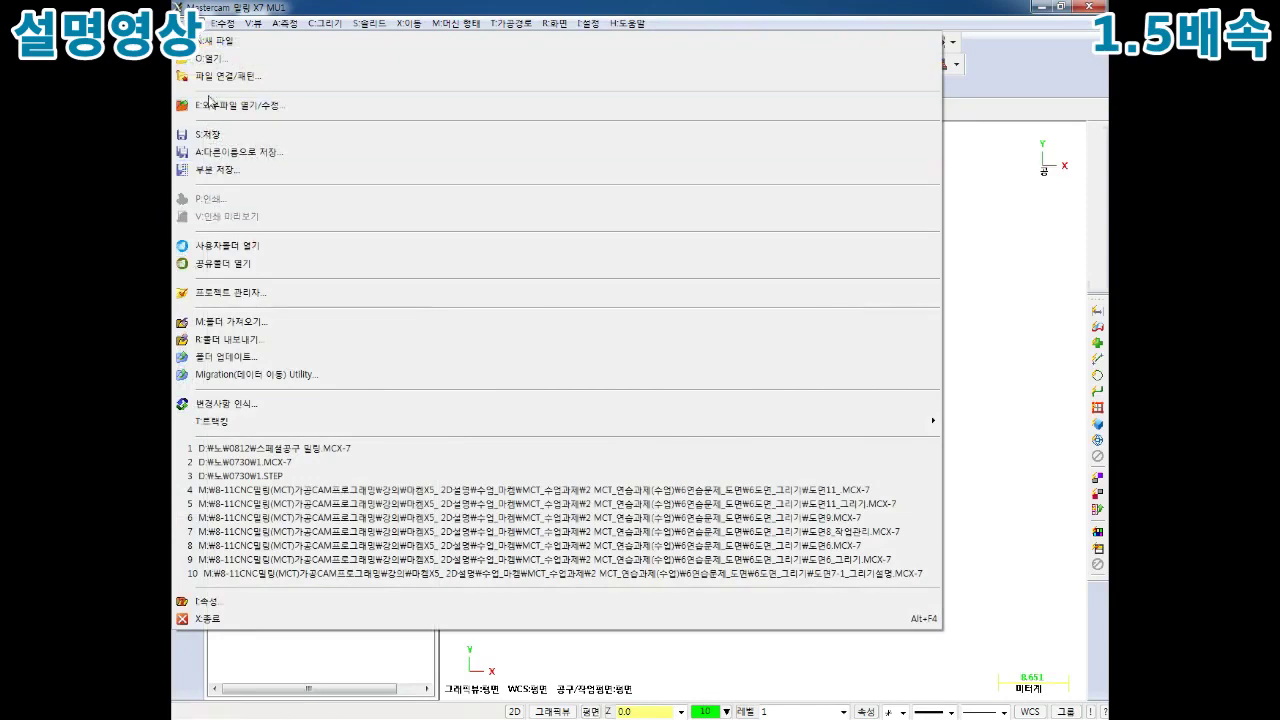
pyautogui.click(270, 75)
pyautogui.click(470, 452)
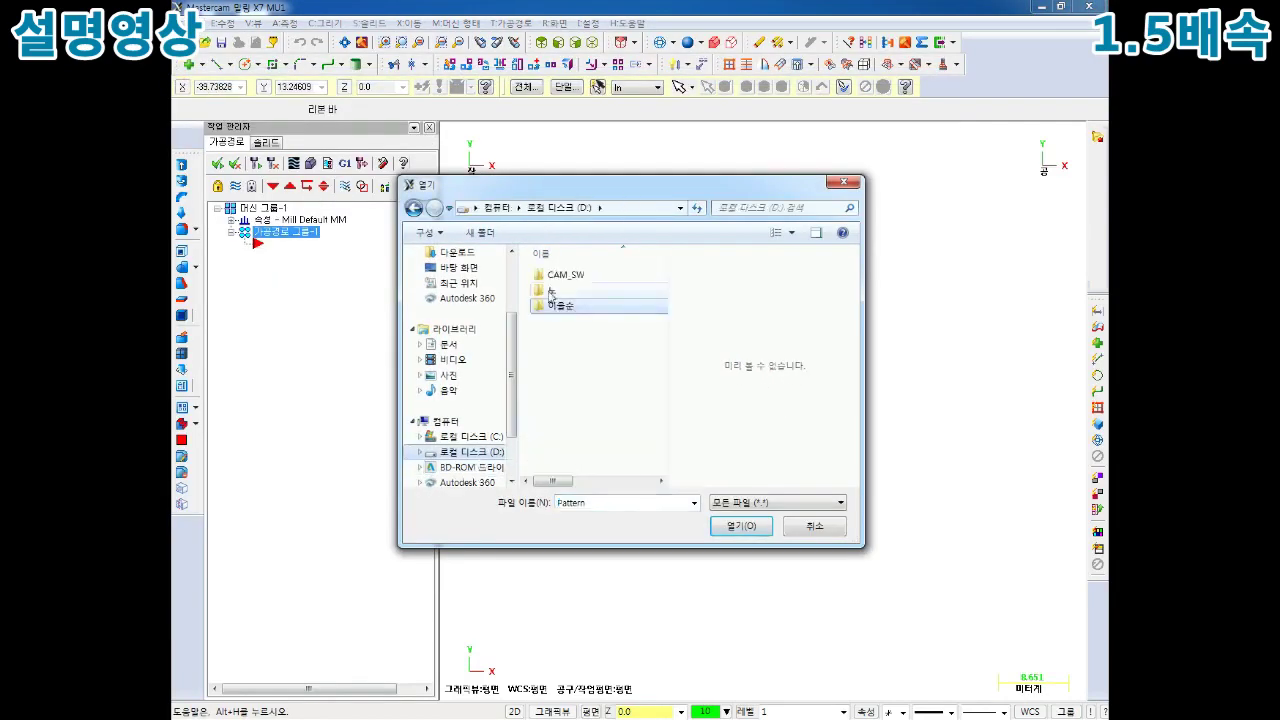
pyautogui.doubleClick(555, 298)
pyautogui.doubleClick(556, 352)
pyautogui.doubleClick(556, 337)
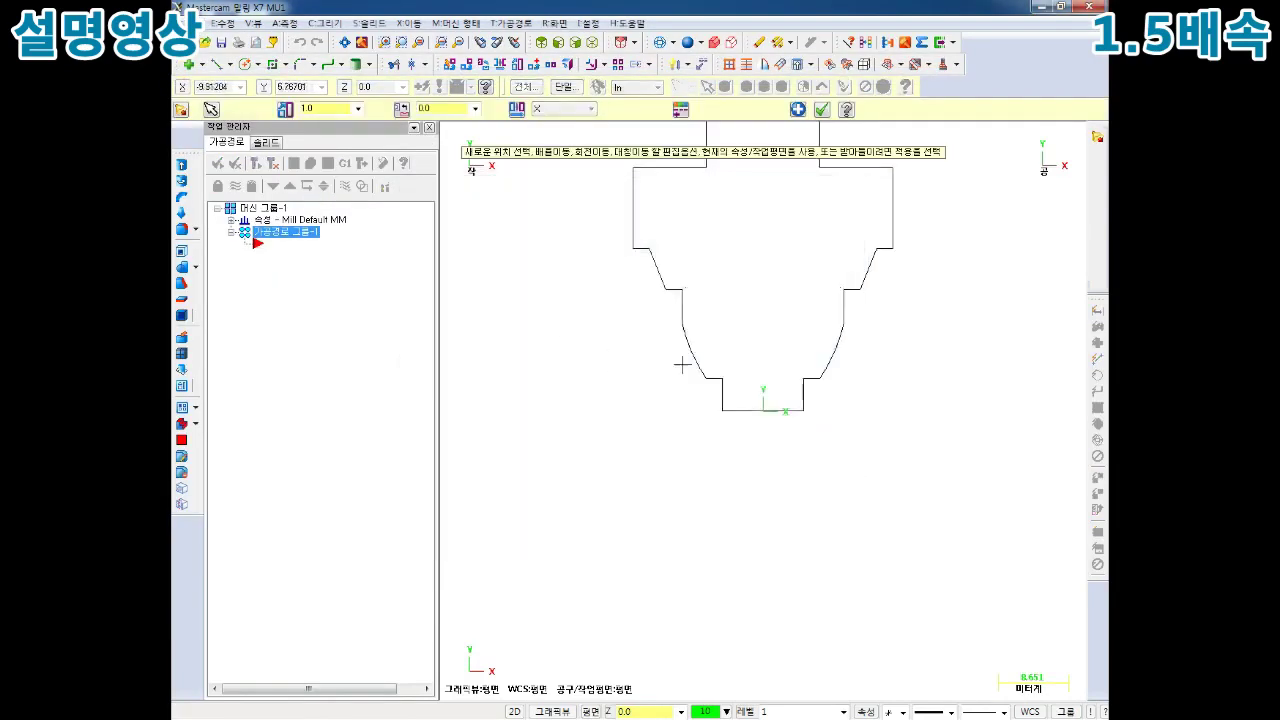
pyautogui.scroll(-2, 680, 366)
pyautogui.scroll(-2, 800, 300)
pyautogui.scroll(-1, 870, 290)
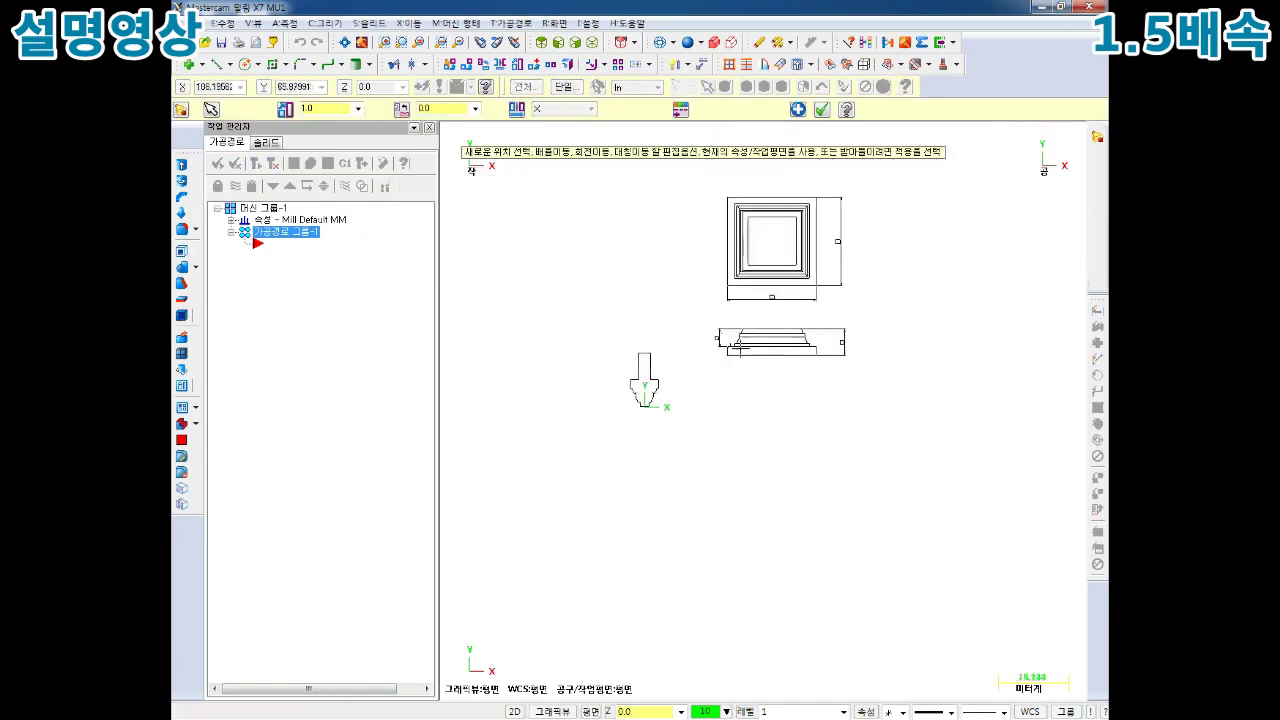
pyautogui.press('Down')
pyautogui.click(759, 42)
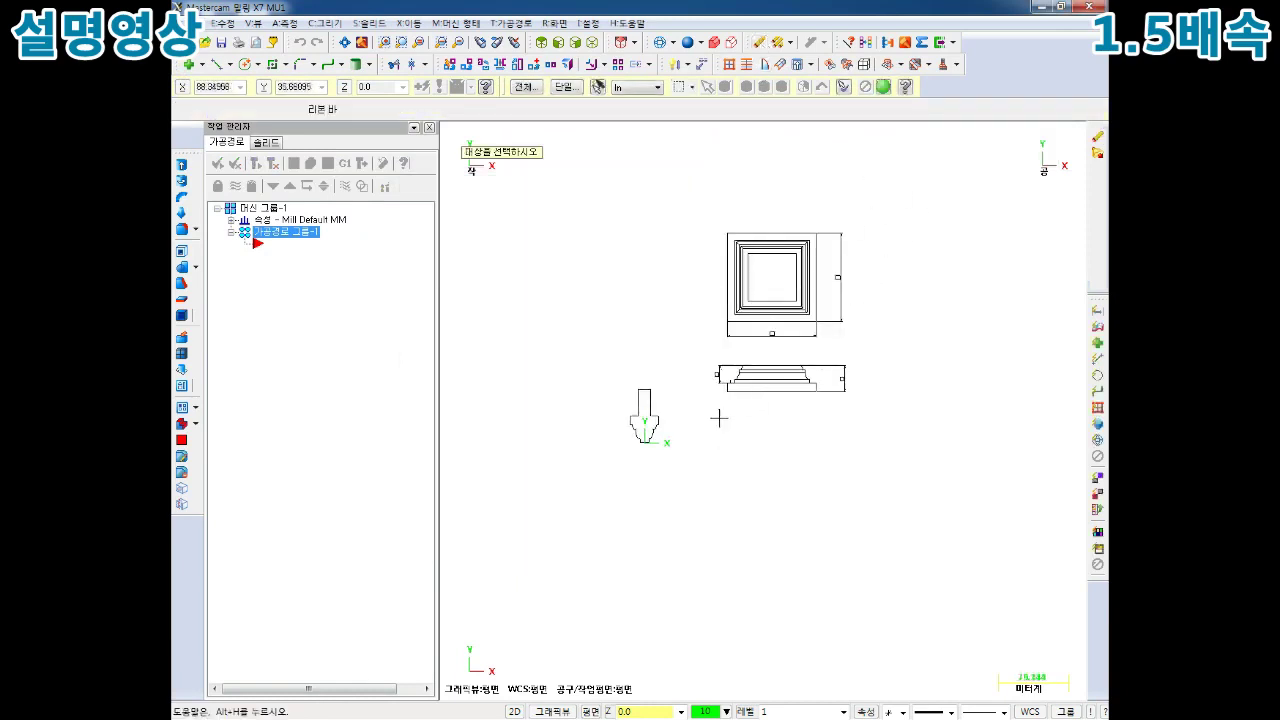
# Delete the square frame and side section geometry, leaving only the cutter outline.
pyautogui.moveTo(942, 210); pyautogui.dragTo(695, 433)
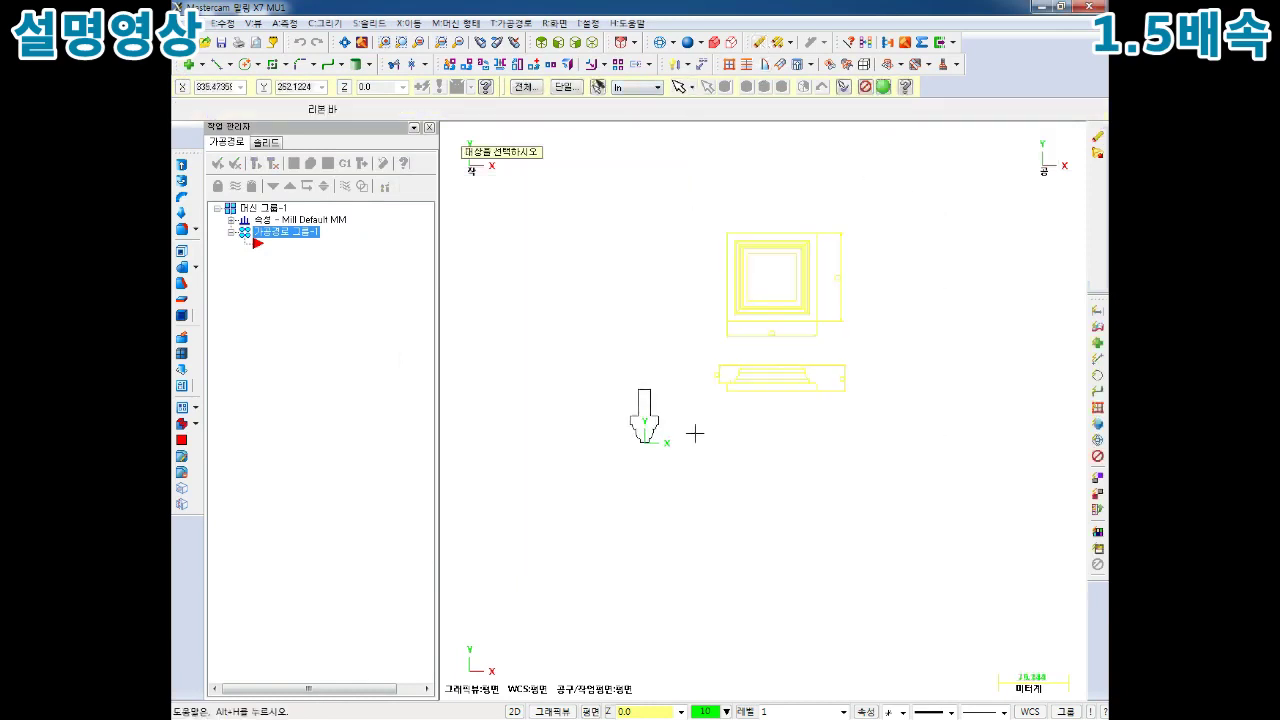
pyautogui.press('Return')
pyautogui.scroll(2, 635, 405)
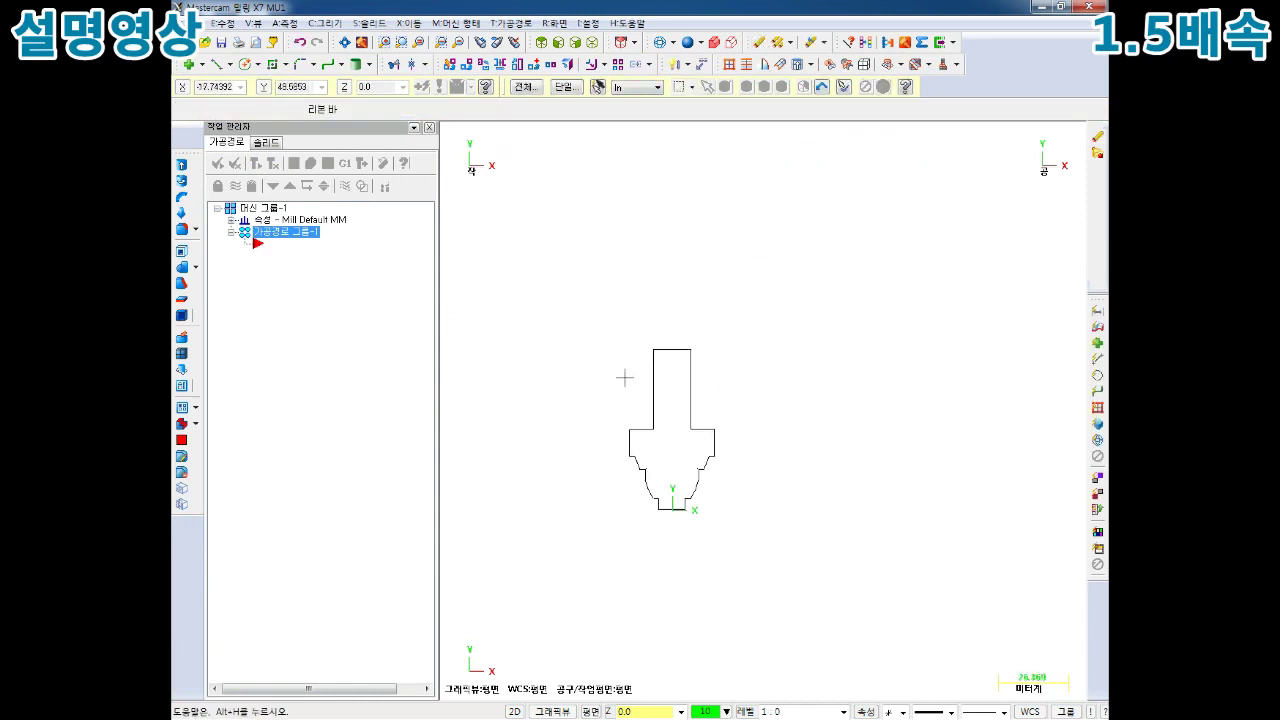
pyautogui.scroll(2, 635, 405)
pyautogui.scroll(1, 640, 410)
# Move the 24 profile entities from level 1 onto a new level 50.
pyautogui.click(745, 712)
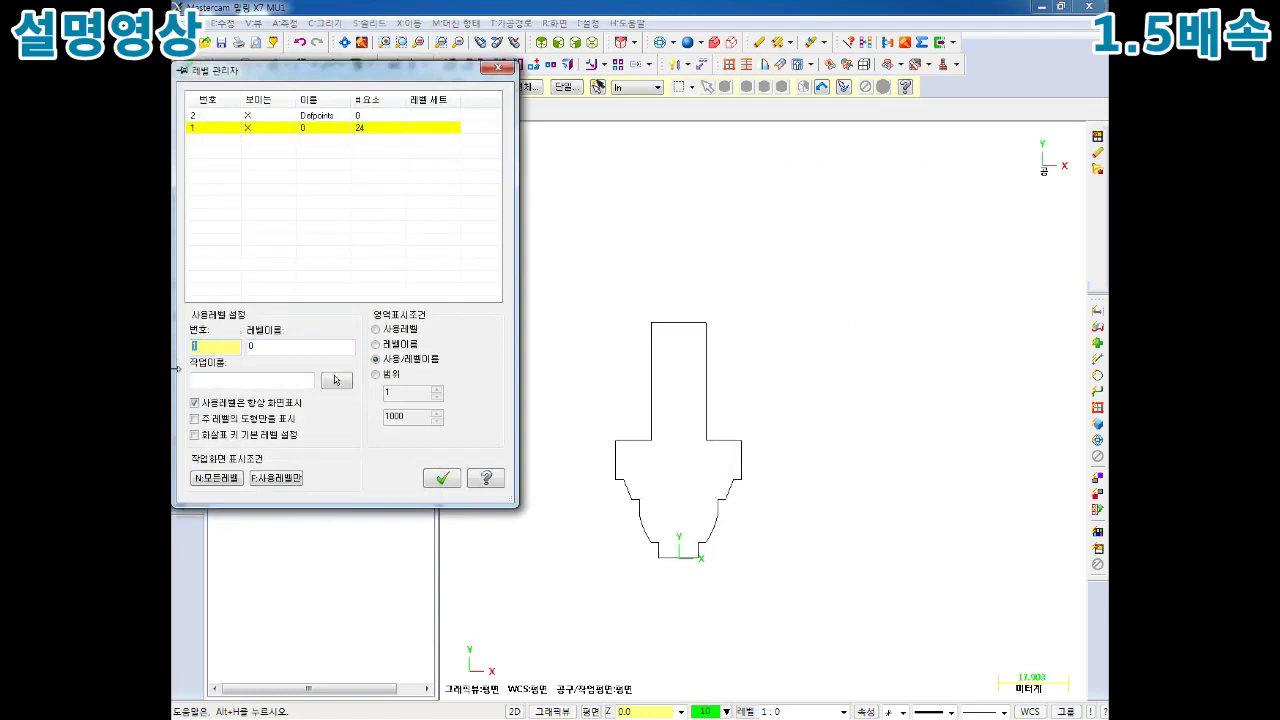
pyautogui.write('0')
pyautogui.press('Return')
pyautogui.rightClick(361, 130)
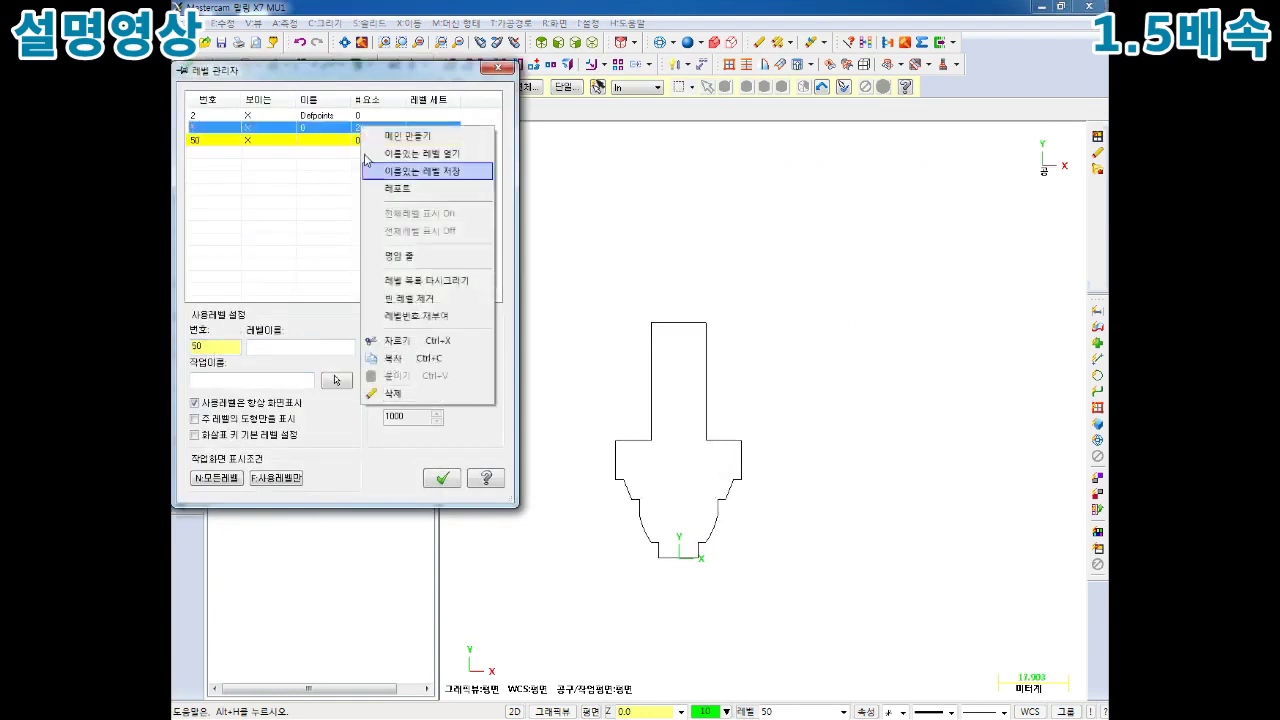
pyautogui.click(420, 358)
pyautogui.rightClick(360, 145)
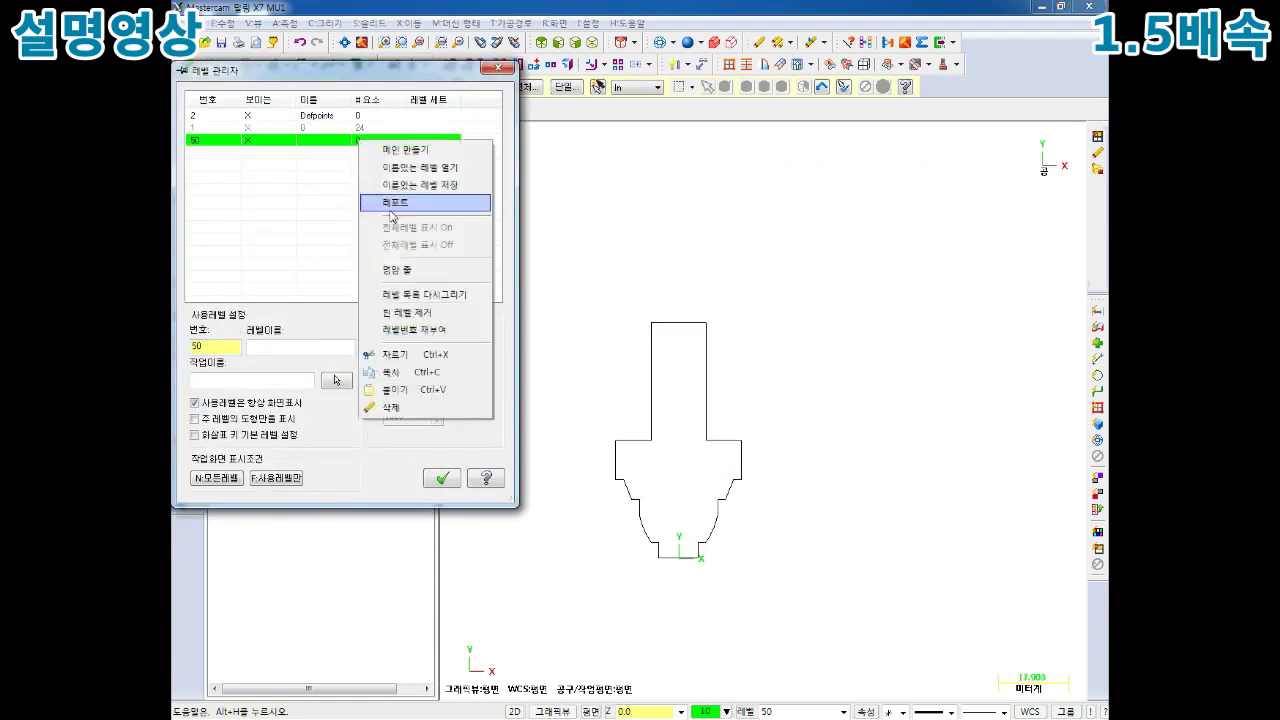
pyautogui.click(362, 403)
# Make level 50 the working level and close the Level Manager keeping changes.
pyautogui.click(575, 271)
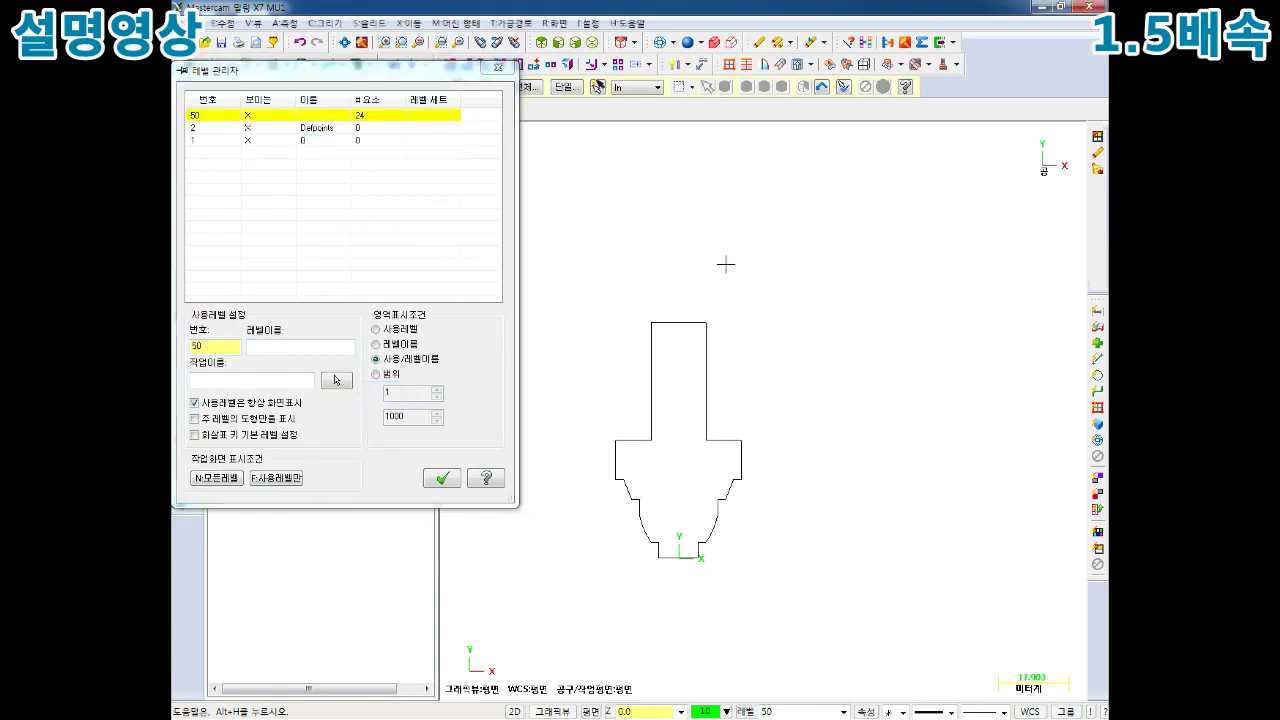
pyautogui.click(200, 140)
pyautogui.click(248, 116)
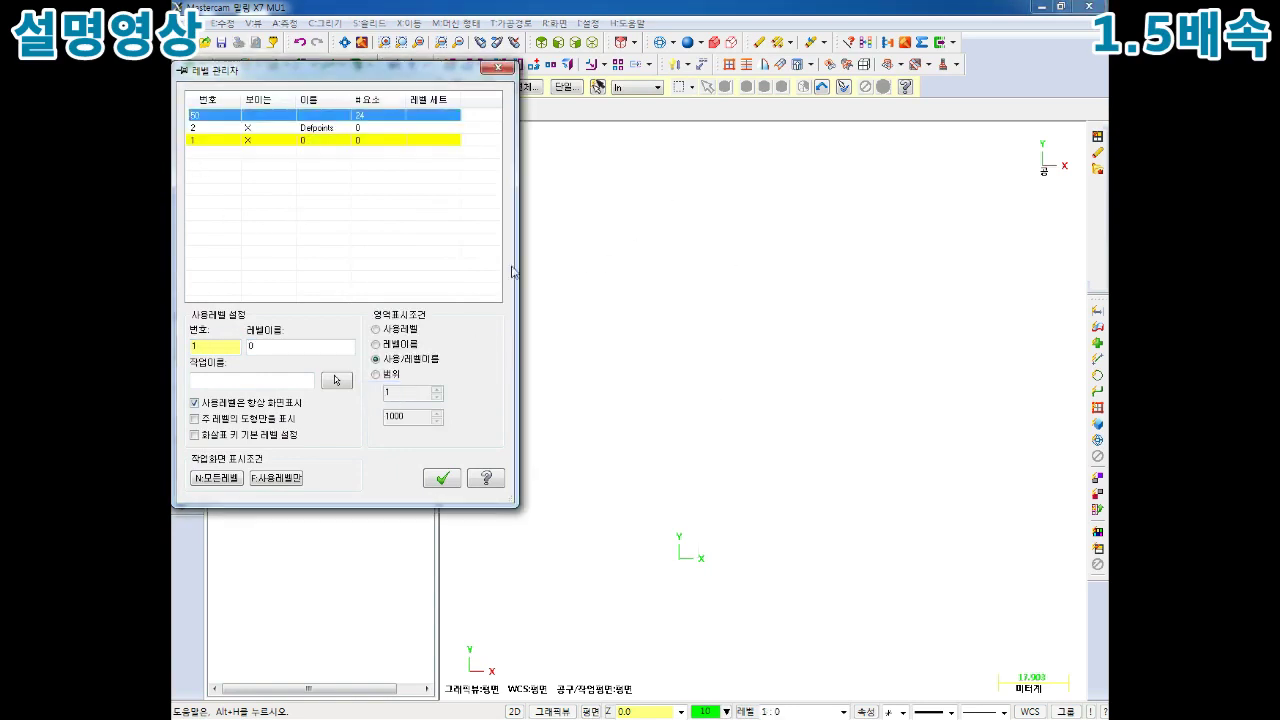
pyautogui.click(238, 117)
pyautogui.scroll(2, 588, 452)
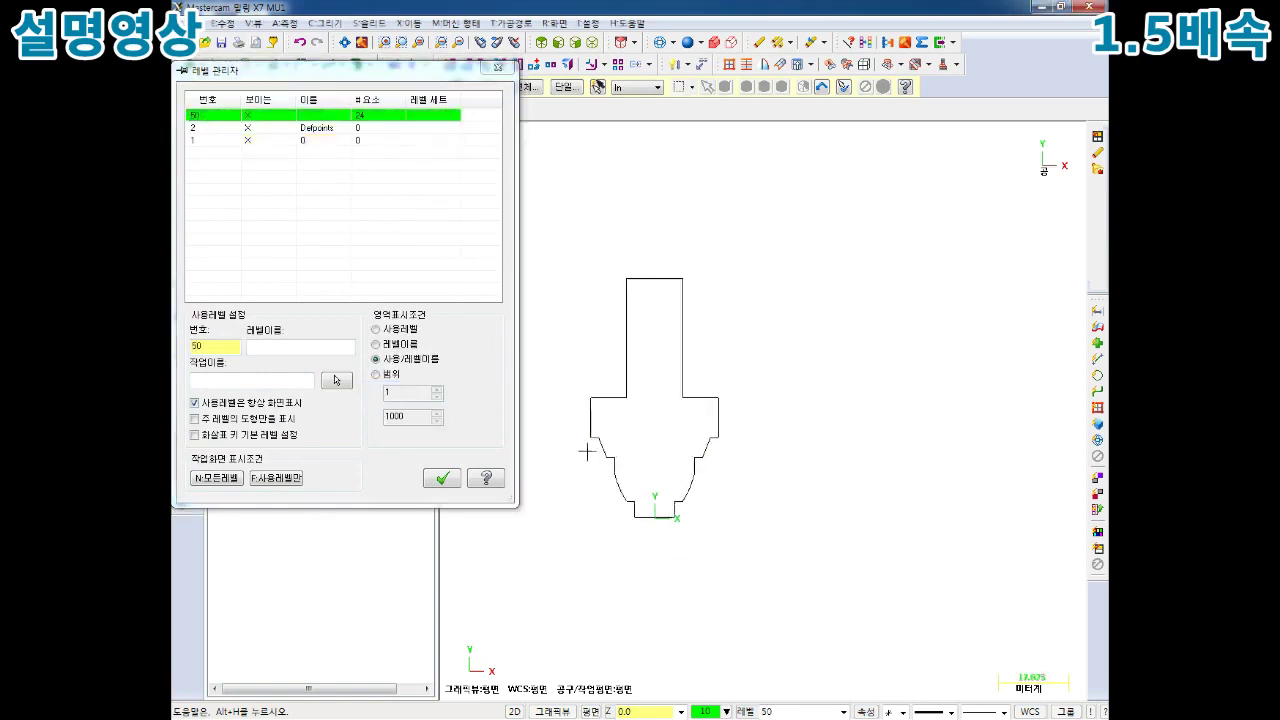
pyautogui.click(441, 478)
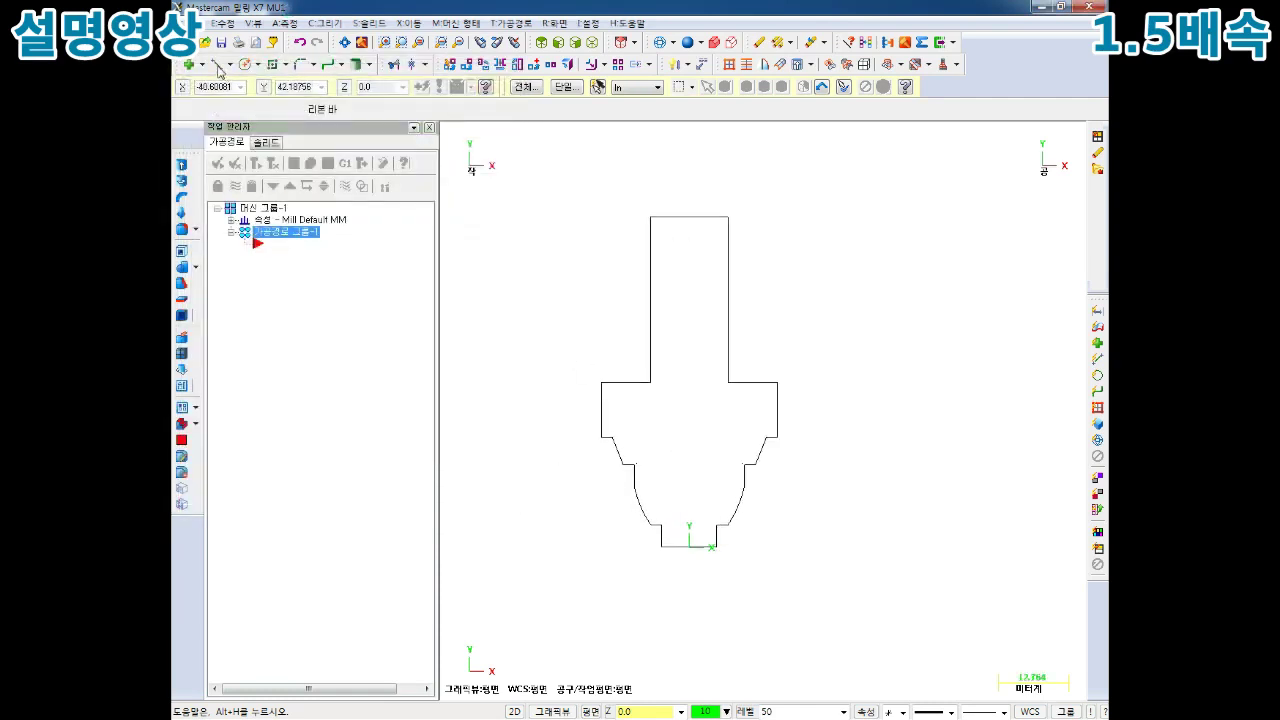
# Draw a vertical centre line from the profile's top midpoint to its bottom midpoint.
pyautogui.click(213, 64)
pyautogui.click(688, 216)
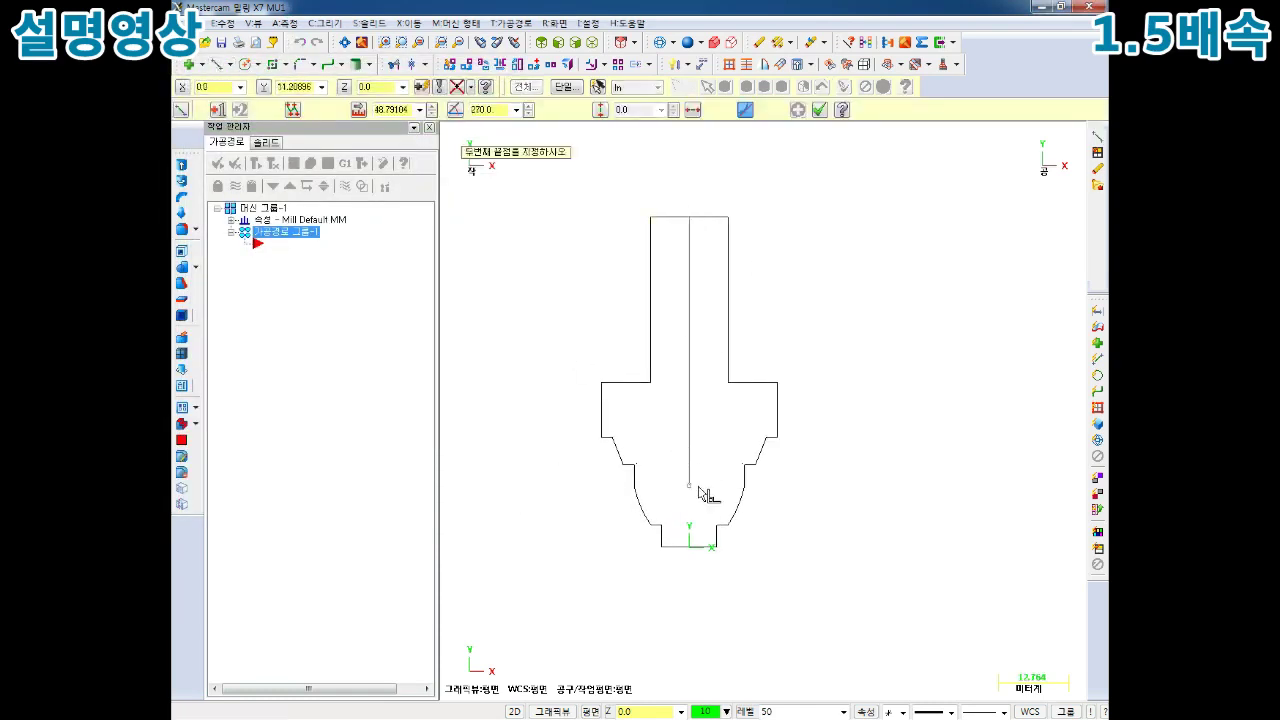
pyautogui.click(690, 549)
pyautogui.press('Escape')
# Divide-trim away the outline's left half plus the leftover arc and bottom stubs.
pyautogui.click(393, 64)
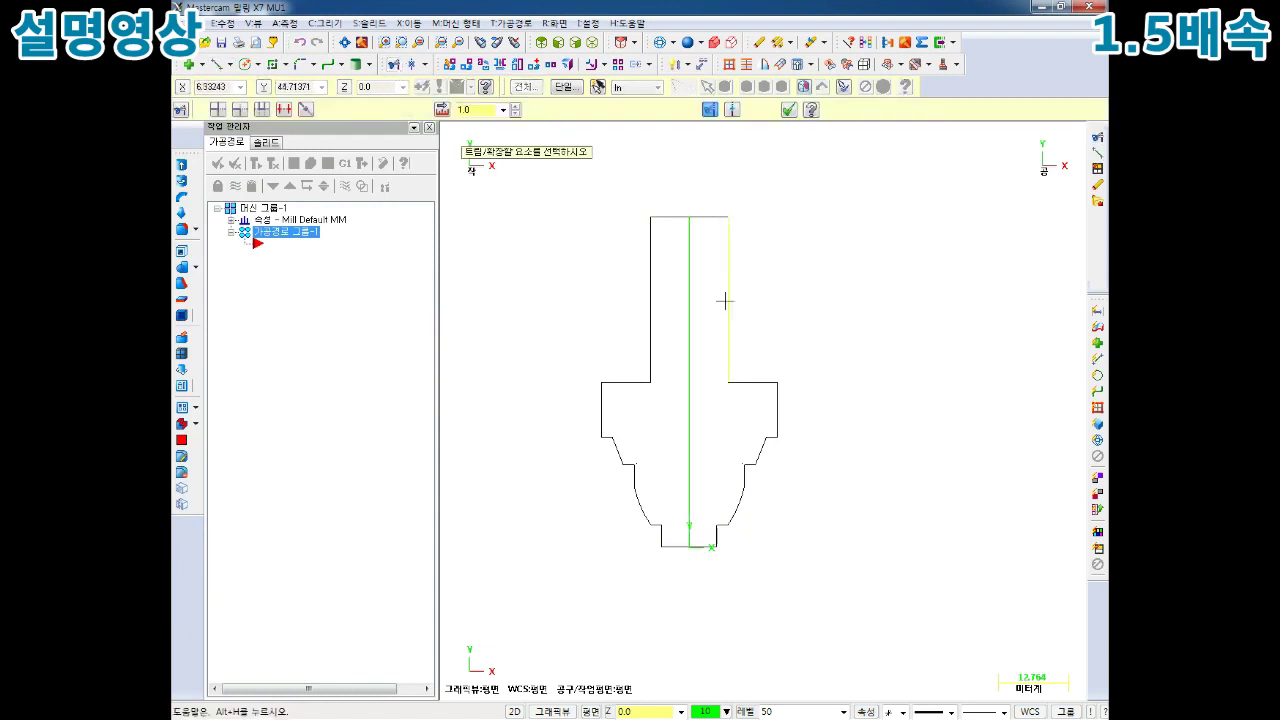
pyautogui.click(287, 110)
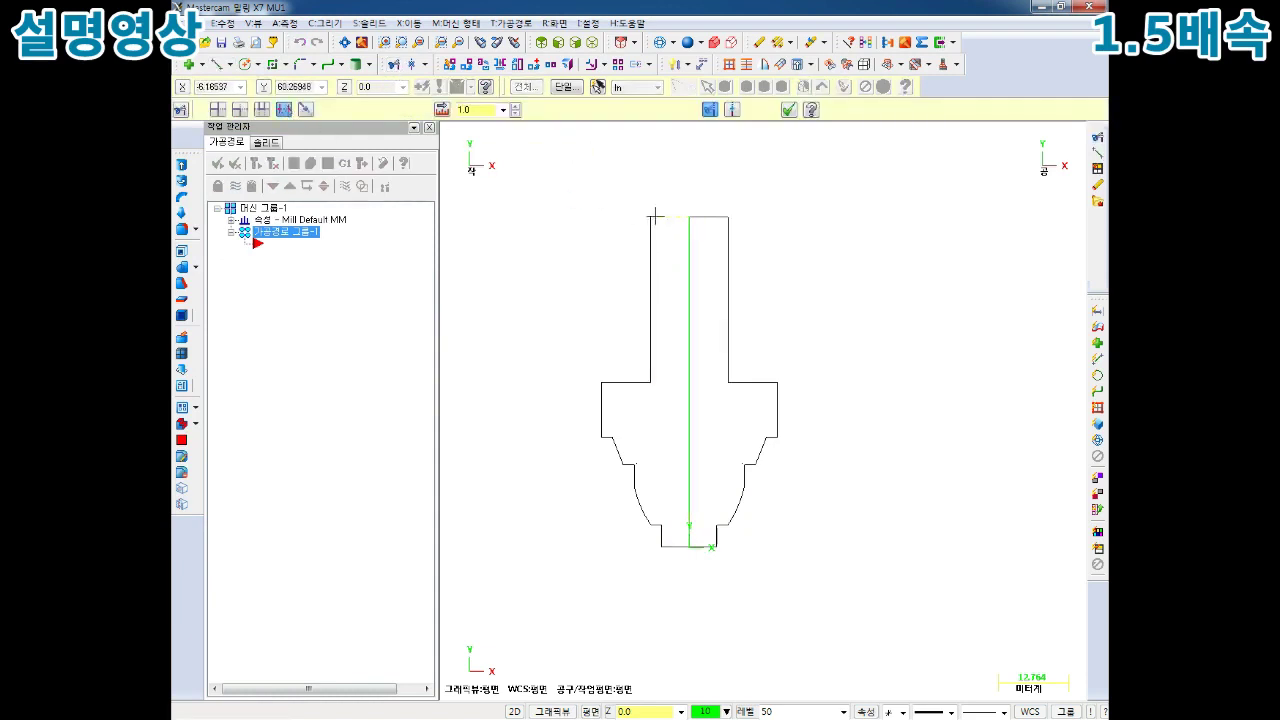
pyautogui.click(668, 216)
pyautogui.click(651, 300)
pyautogui.click(626, 382)
pyautogui.click(601, 410)
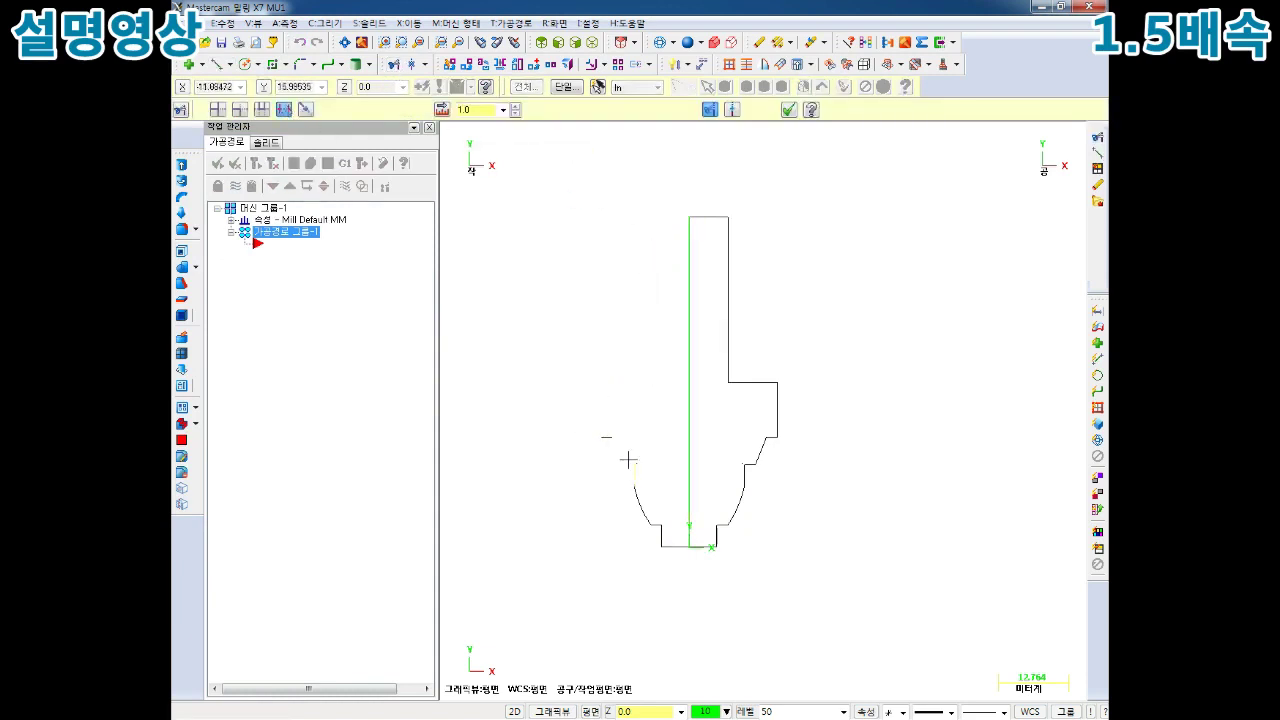
pyautogui.click(633, 467)
pyautogui.click(659, 532)
pyautogui.scroll(1, 670, 532)
pyautogui.press('Escape')
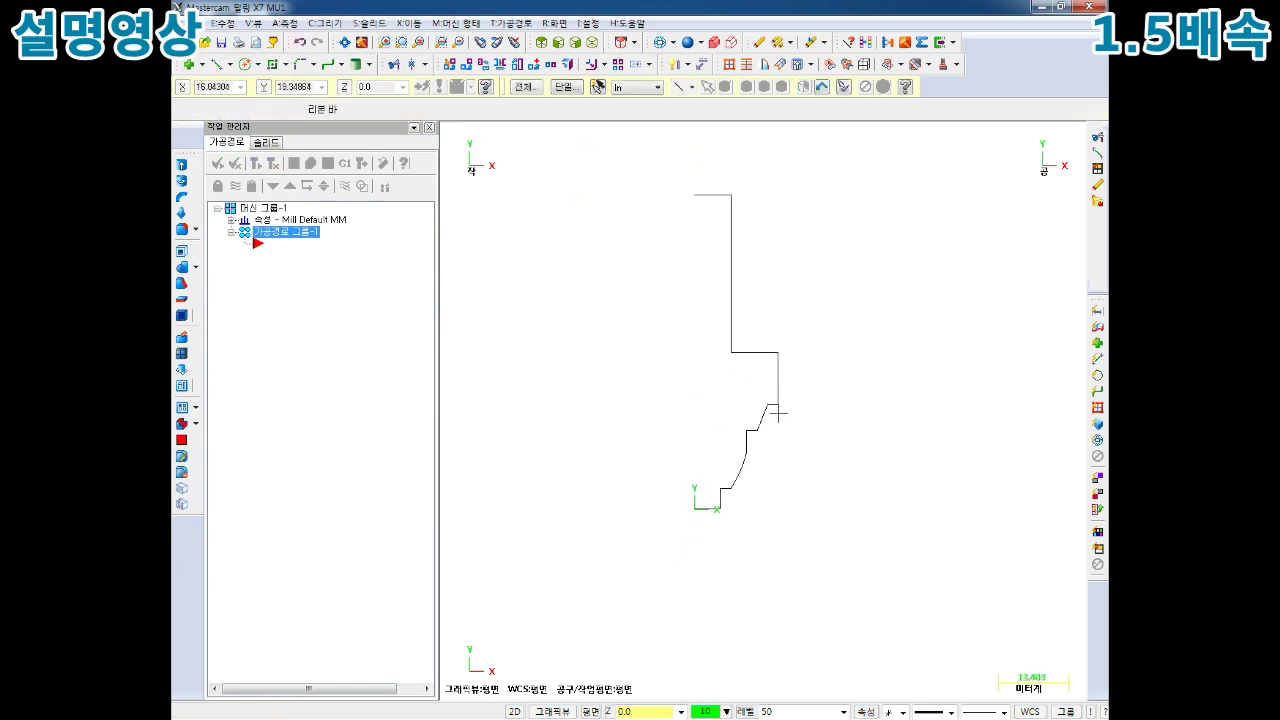
pyautogui.scroll(1, 760, 420)
pyautogui.scroll(-1, 776, 434)
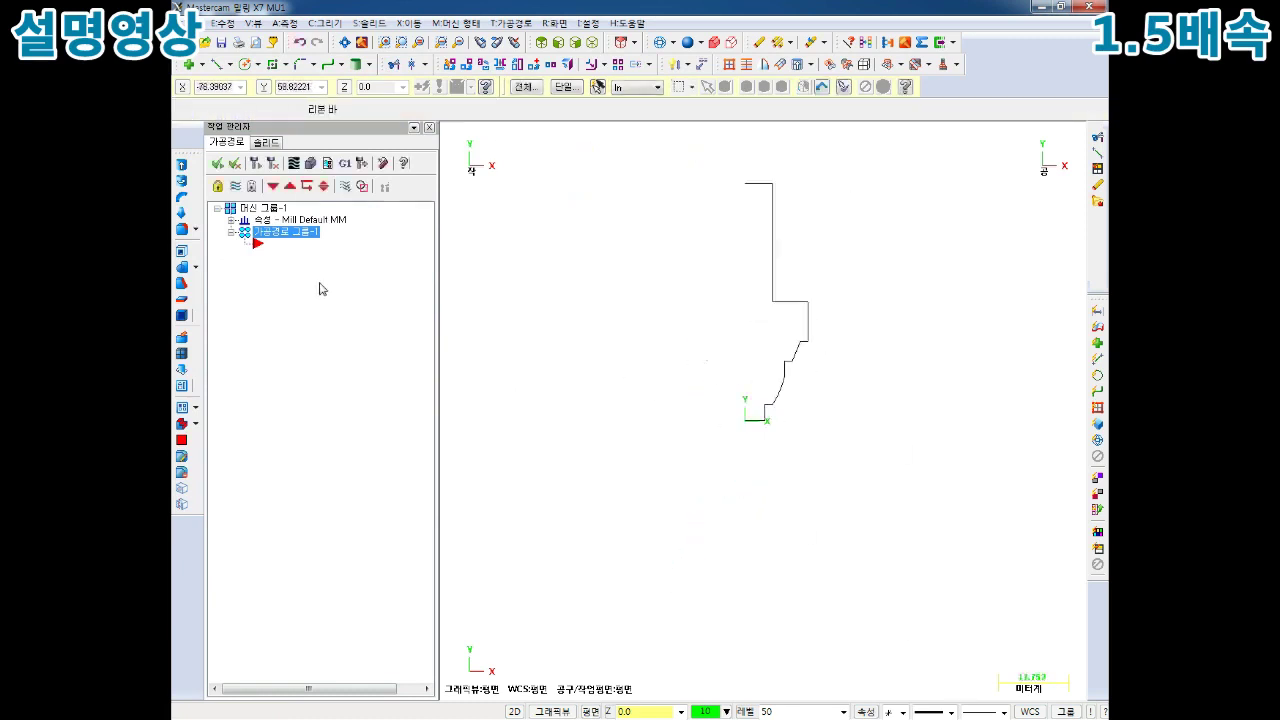
pyautogui.click(749, 712)
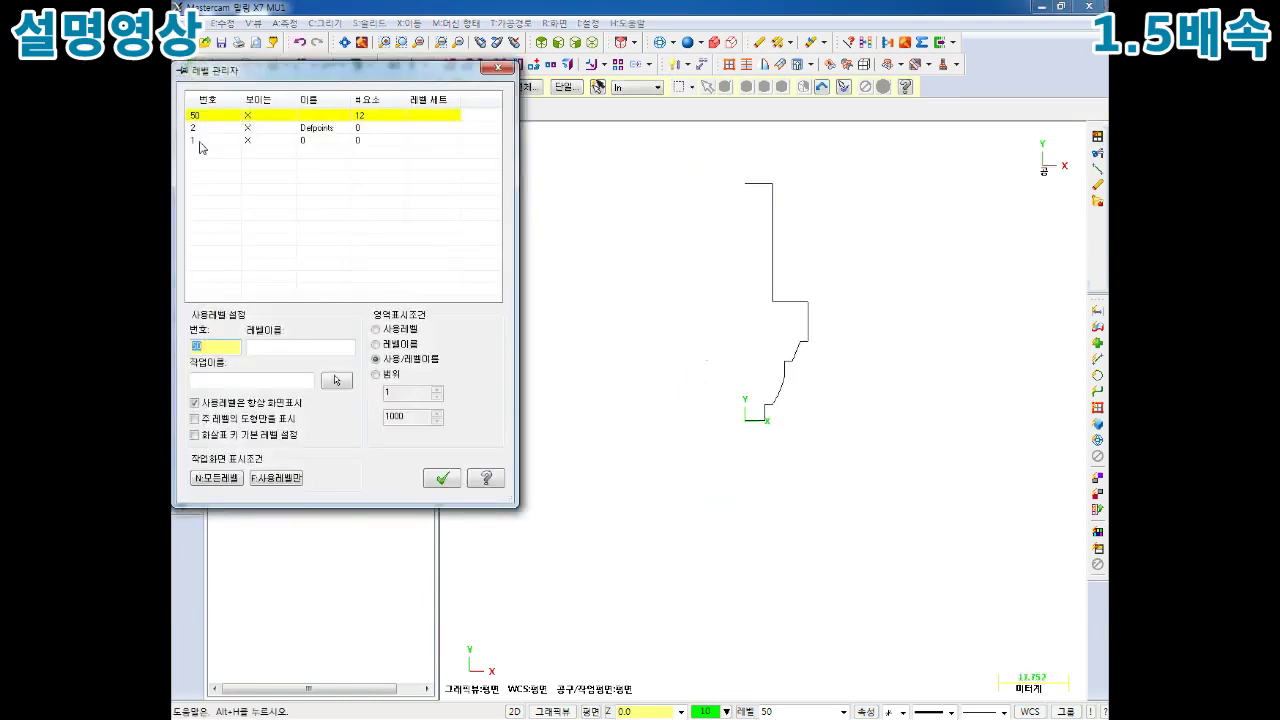
# Make level 1 the working level, then merge drawing file 2 from folder 0813 into the part.
pyautogui.click(199, 143)
pyautogui.click(441, 478)
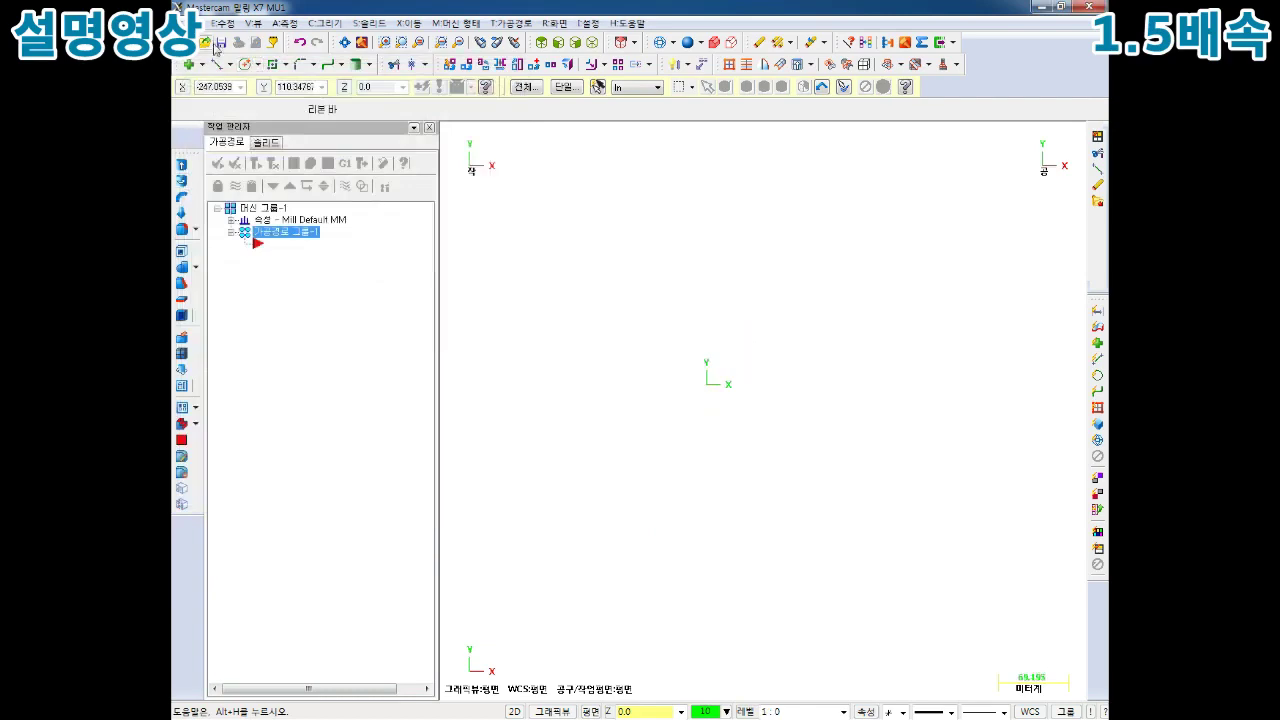
pyautogui.click(190, 22)
pyautogui.click(225, 77)
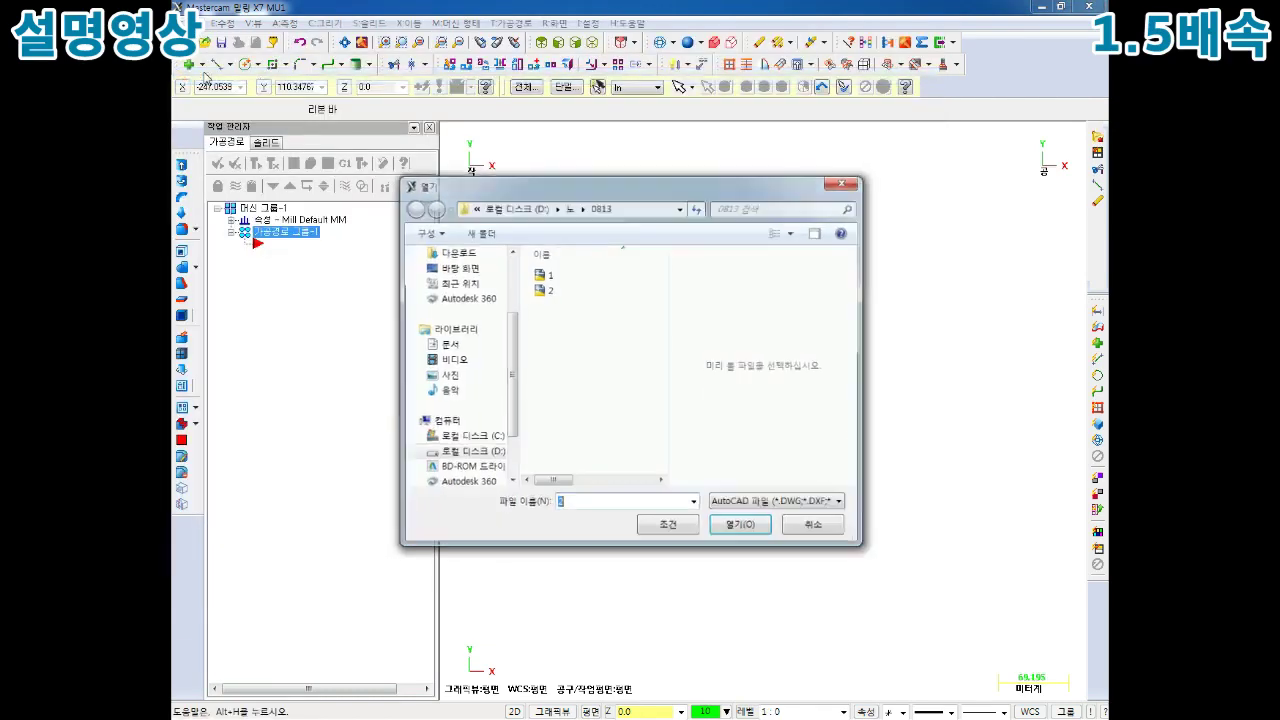
pyautogui.click(549, 289)
pyautogui.click(668, 525)
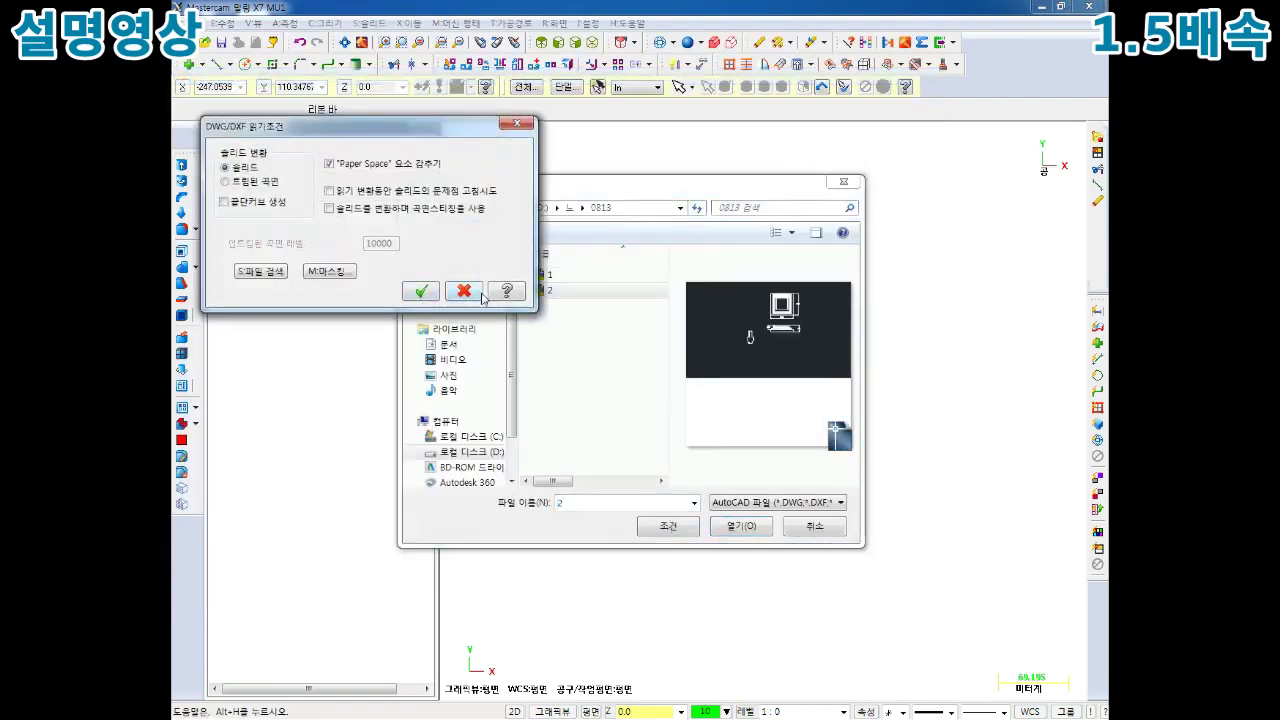
pyautogui.click(418, 292)
pyautogui.click(742, 527)
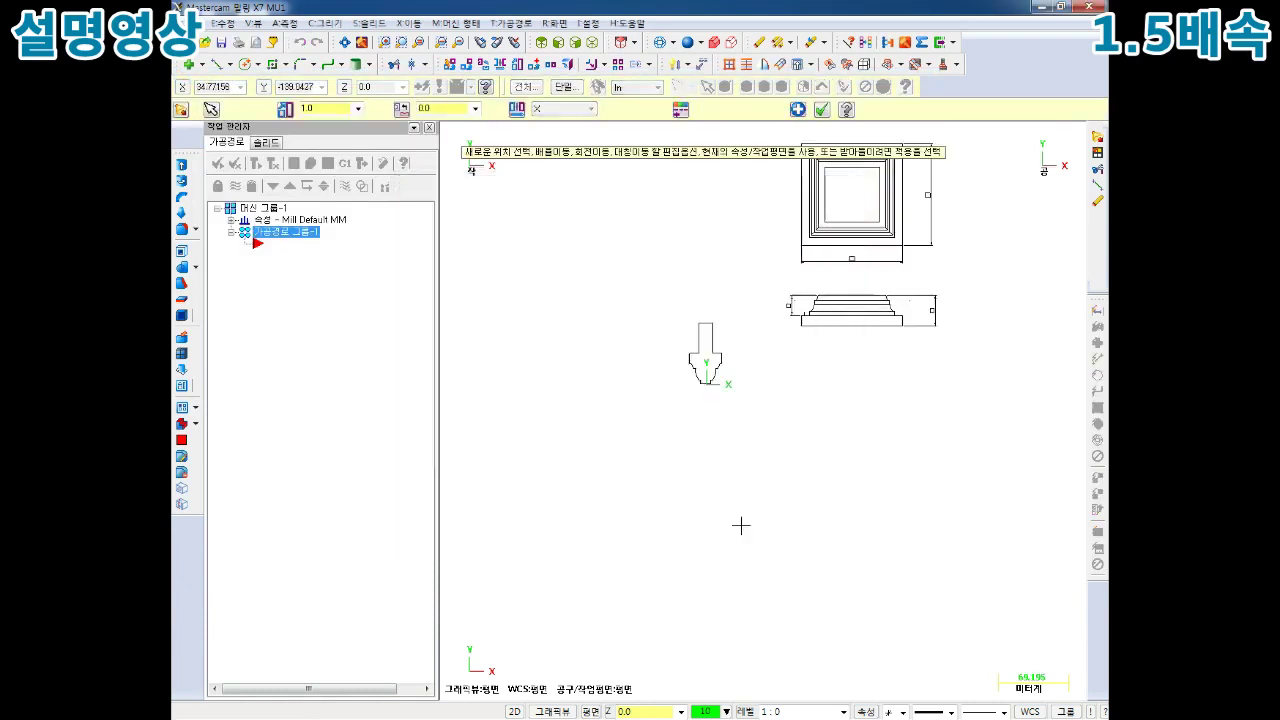
pyautogui.click(821, 109)
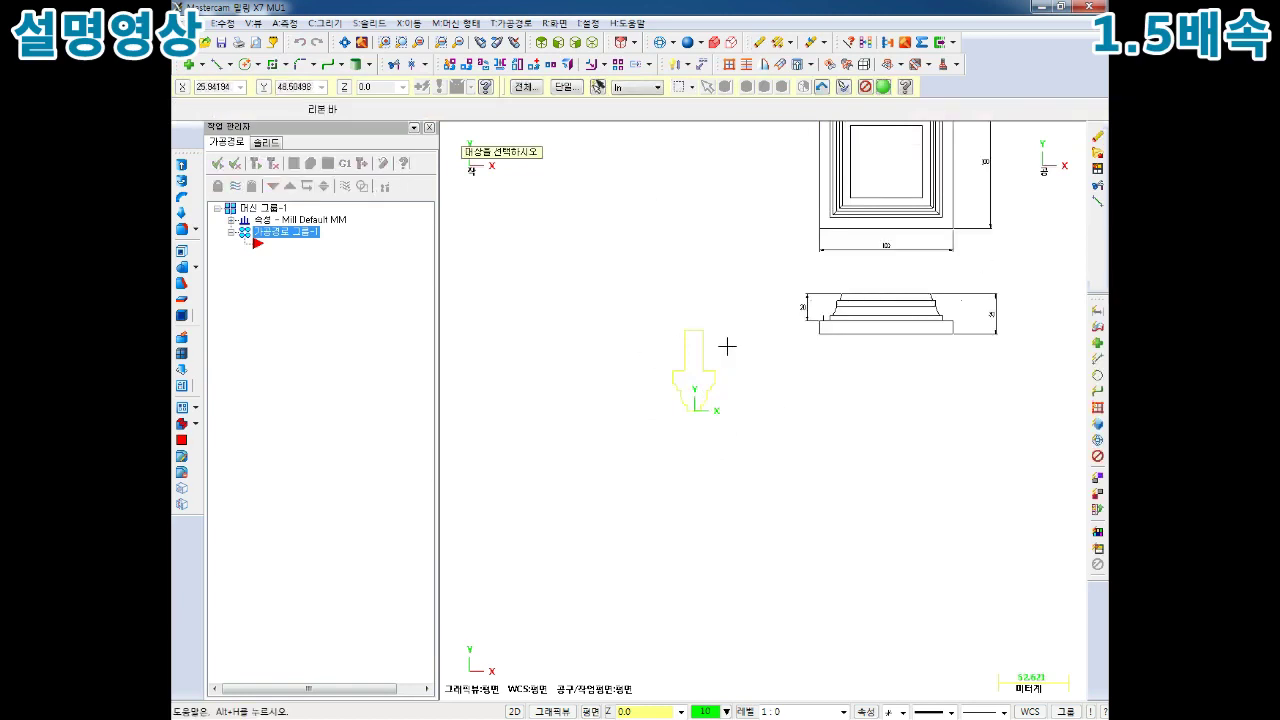
# Delete both 100 dimensions from the square frame.
pyautogui.scroll(-2, 810, 130)
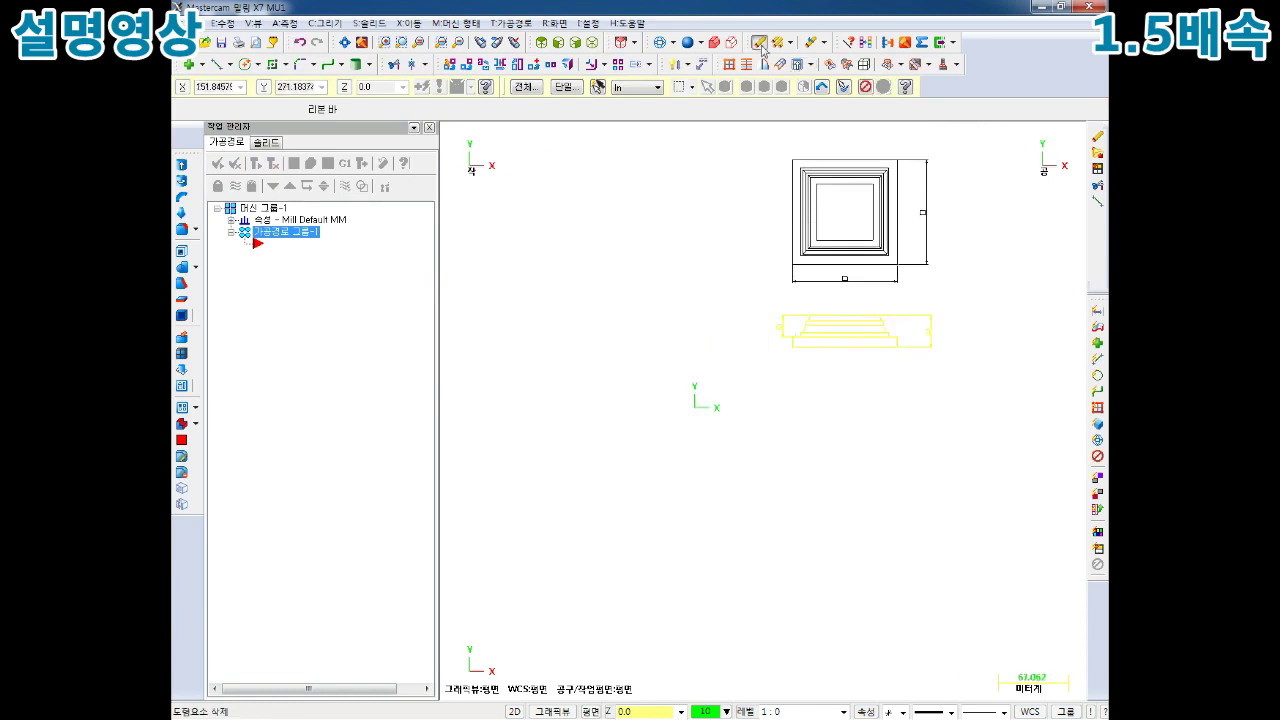
pyautogui.scroll(1, 874, 243)
pyautogui.scroll(2, 874, 251)
pyautogui.scroll(1, 848, 263)
pyautogui.scroll(1, 873, 286)
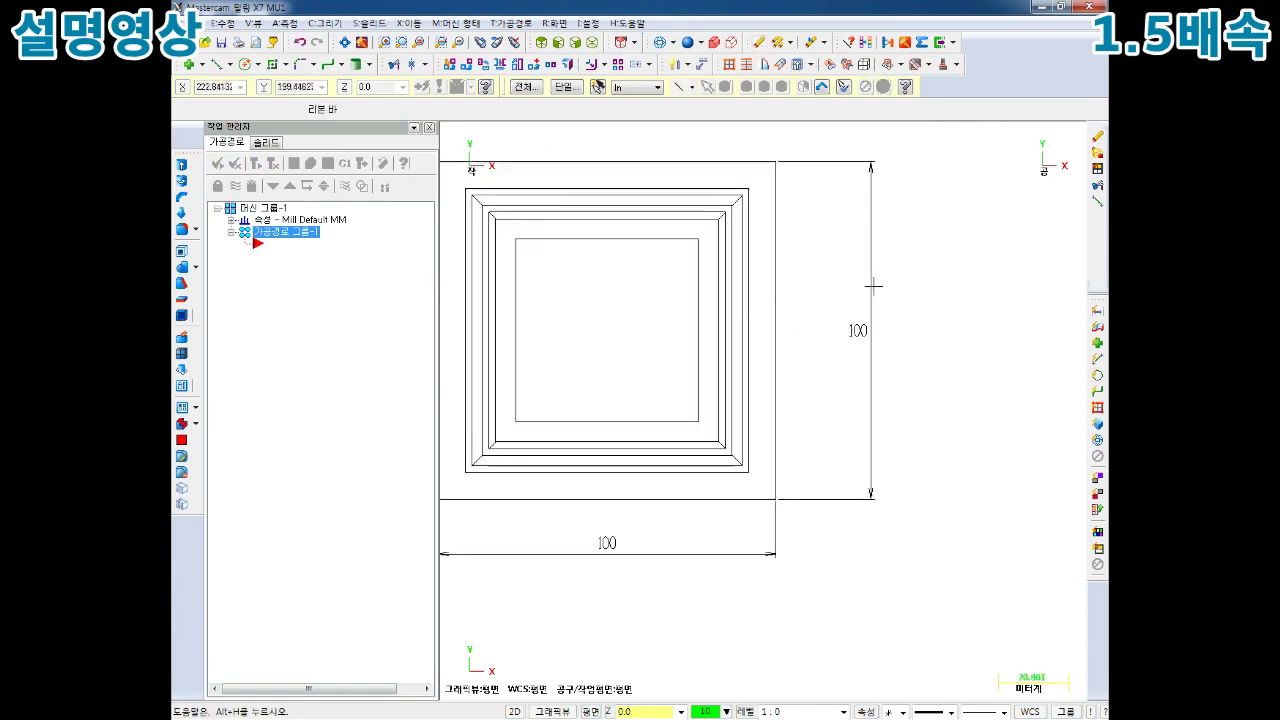
pyautogui.click(759, 48)
pyautogui.click(777, 480)
pyautogui.click(614, 543)
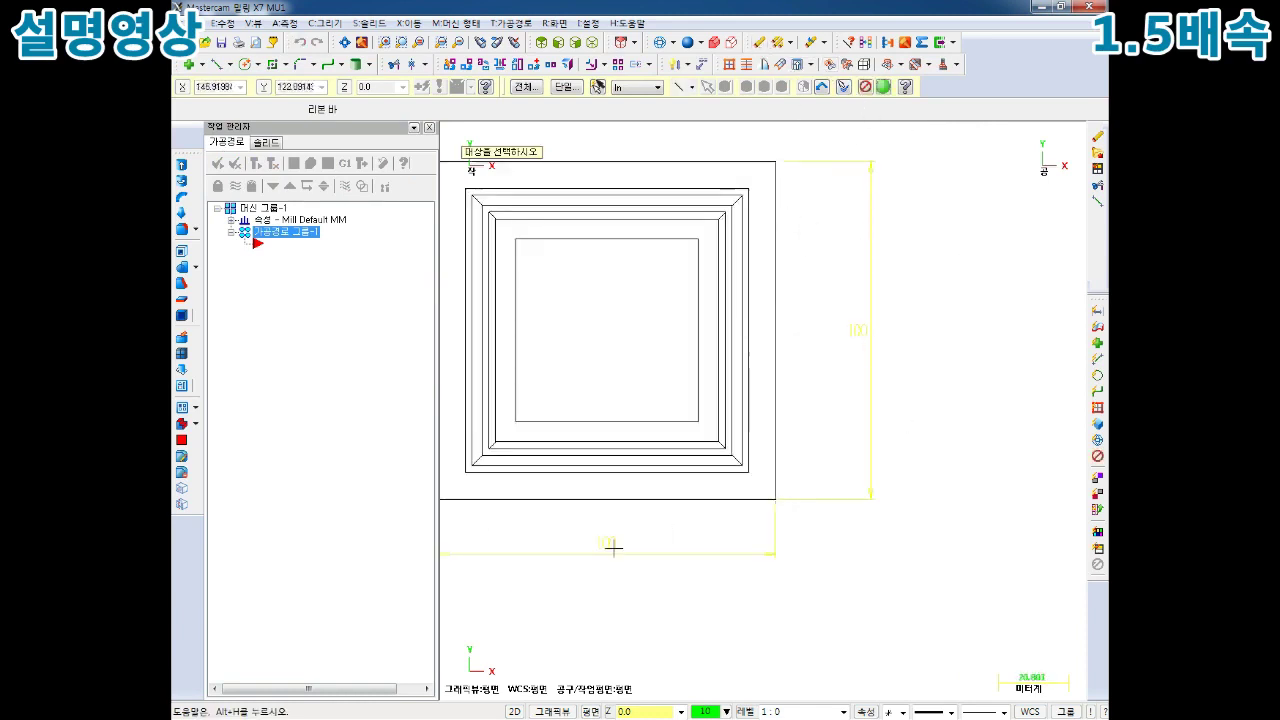
pyautogui.press('Return')
pyautogui.press('Right')
pyautogui.press('Right')
# Translate the whole frame from its outer lower-left corner to the origin (-94.0056, -136.44108).
pyautogui.click(470, 64)
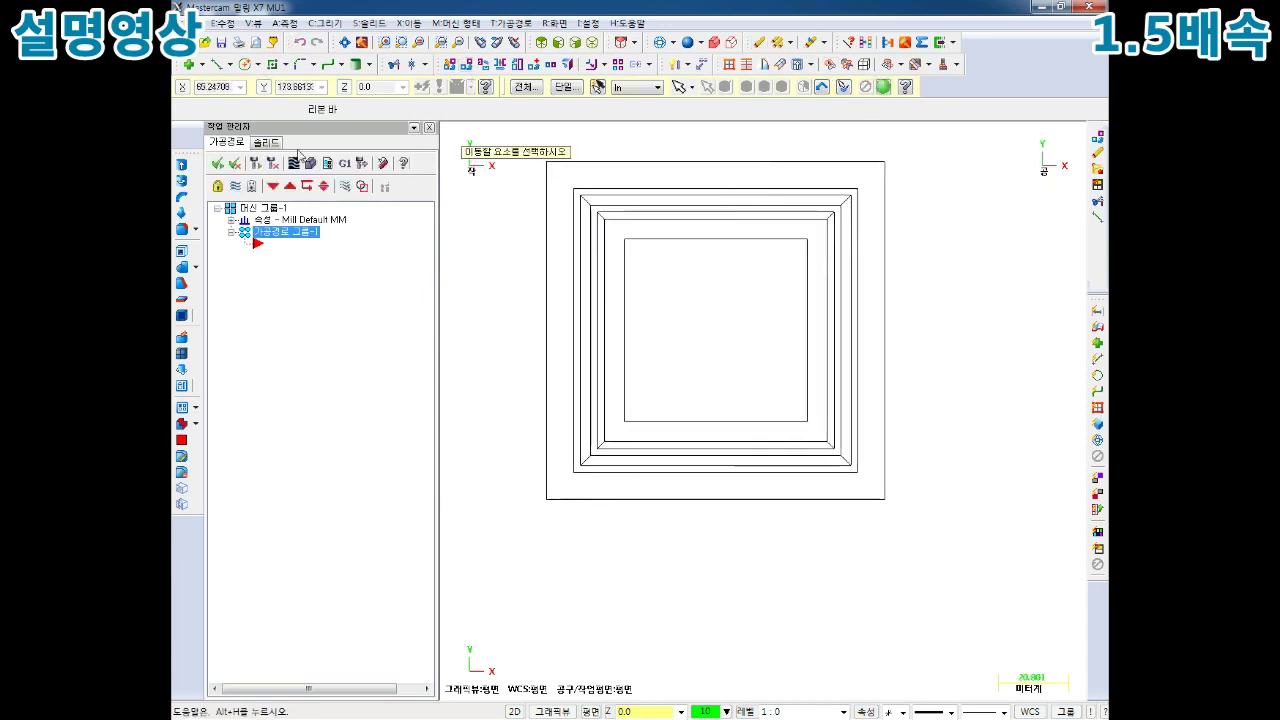
pyautogui.click(884, 185)
pyautogui.press('Return')
pyautogui.press('Escape')
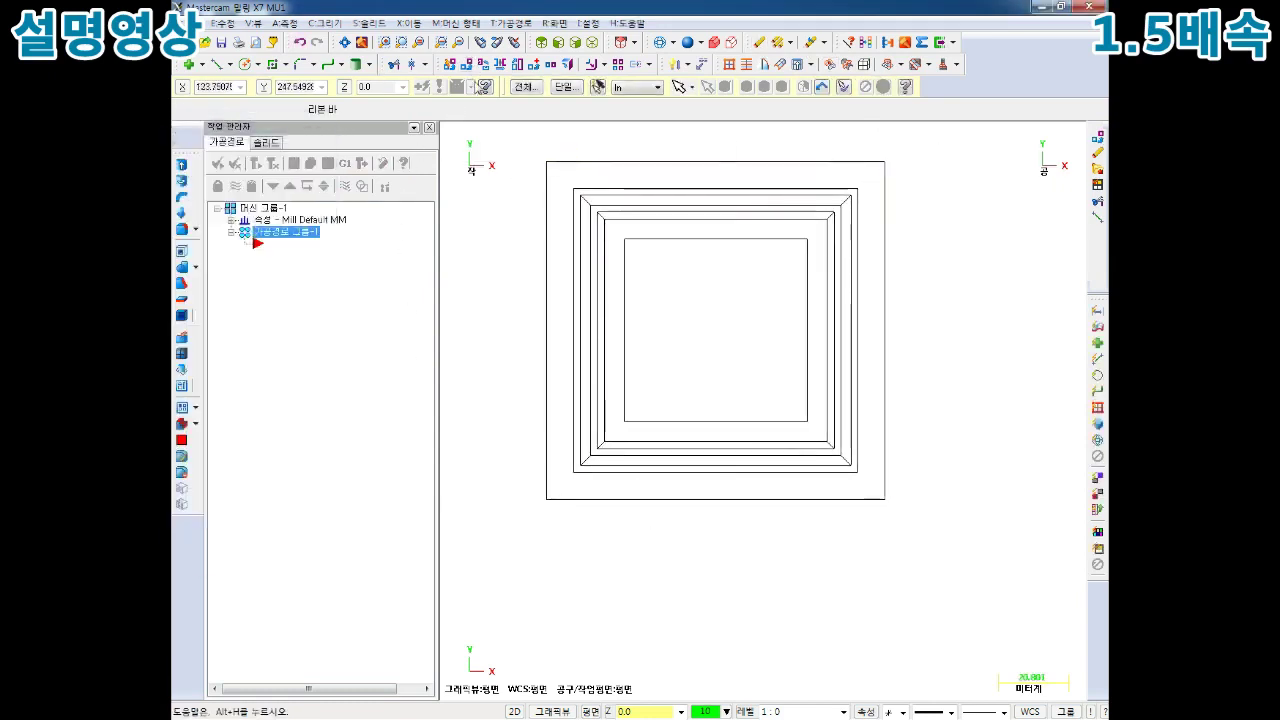
pyautogui.click(480, 66)
pyautogui.moveTo(884, 170); pyautogui.dragTo(457, 569)
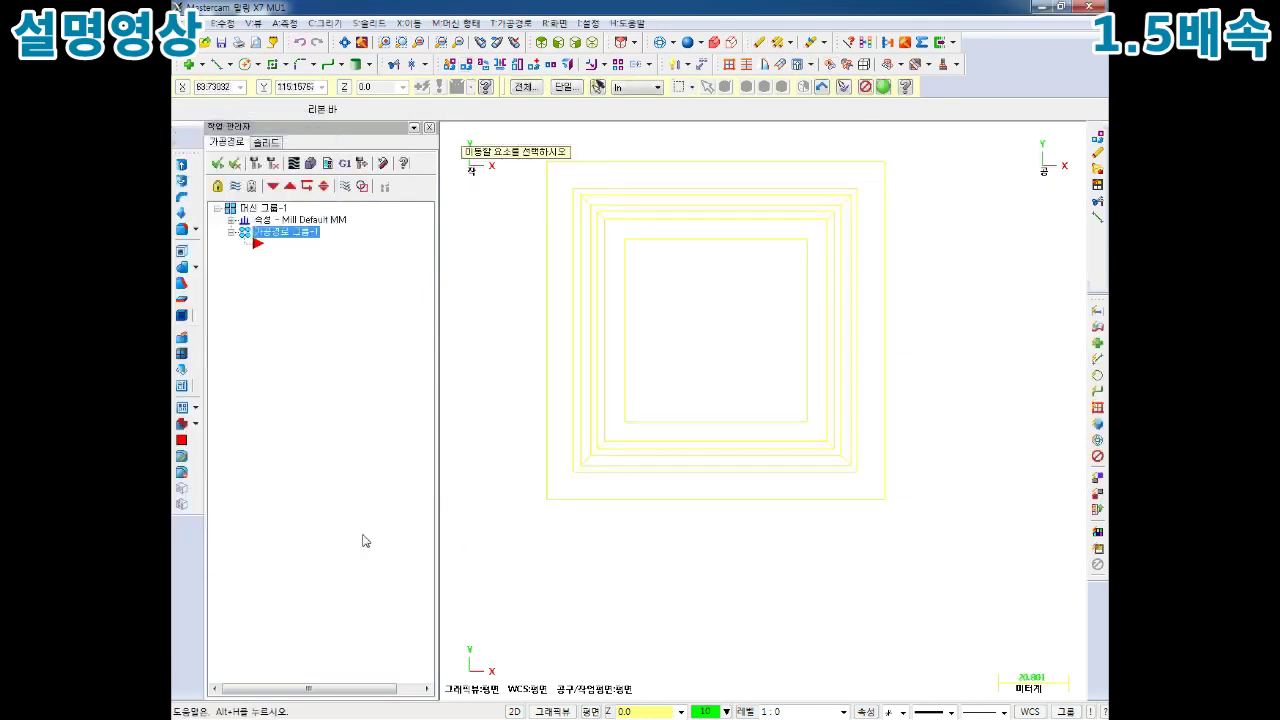
pyautogui.press('Return')
pyautogui.click(212, 328)
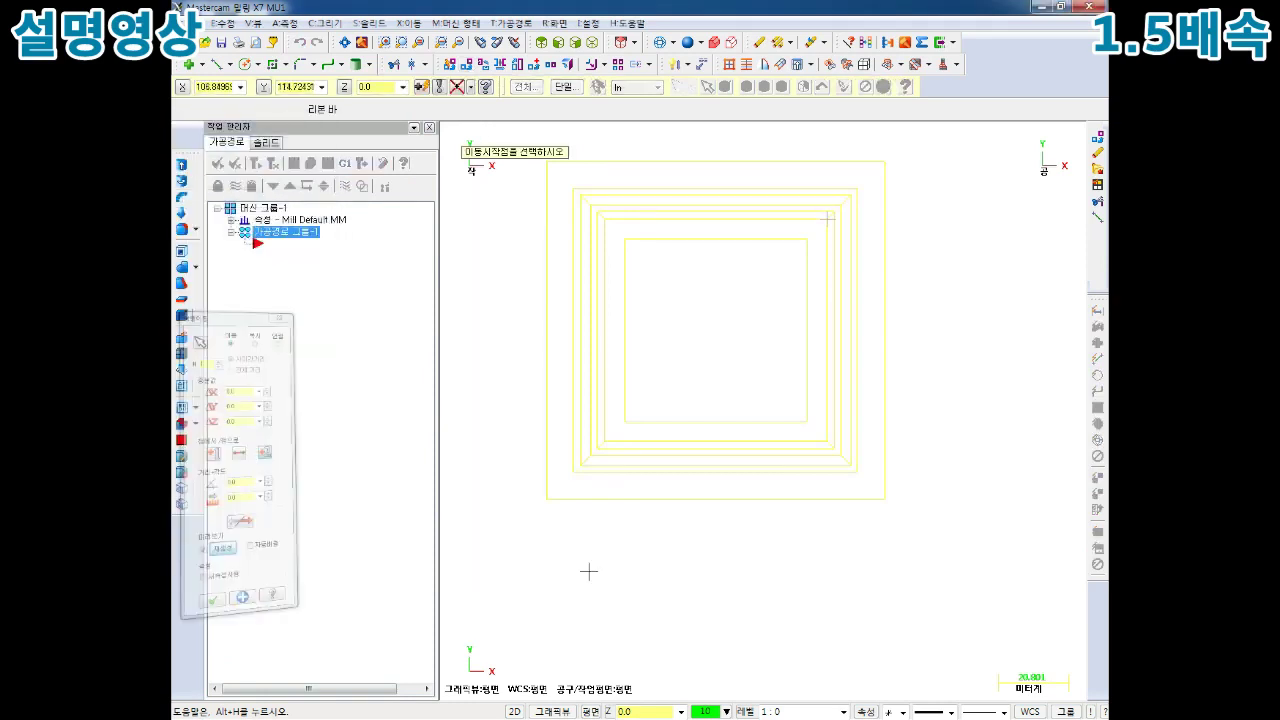
pyautogui.click(546, 497)
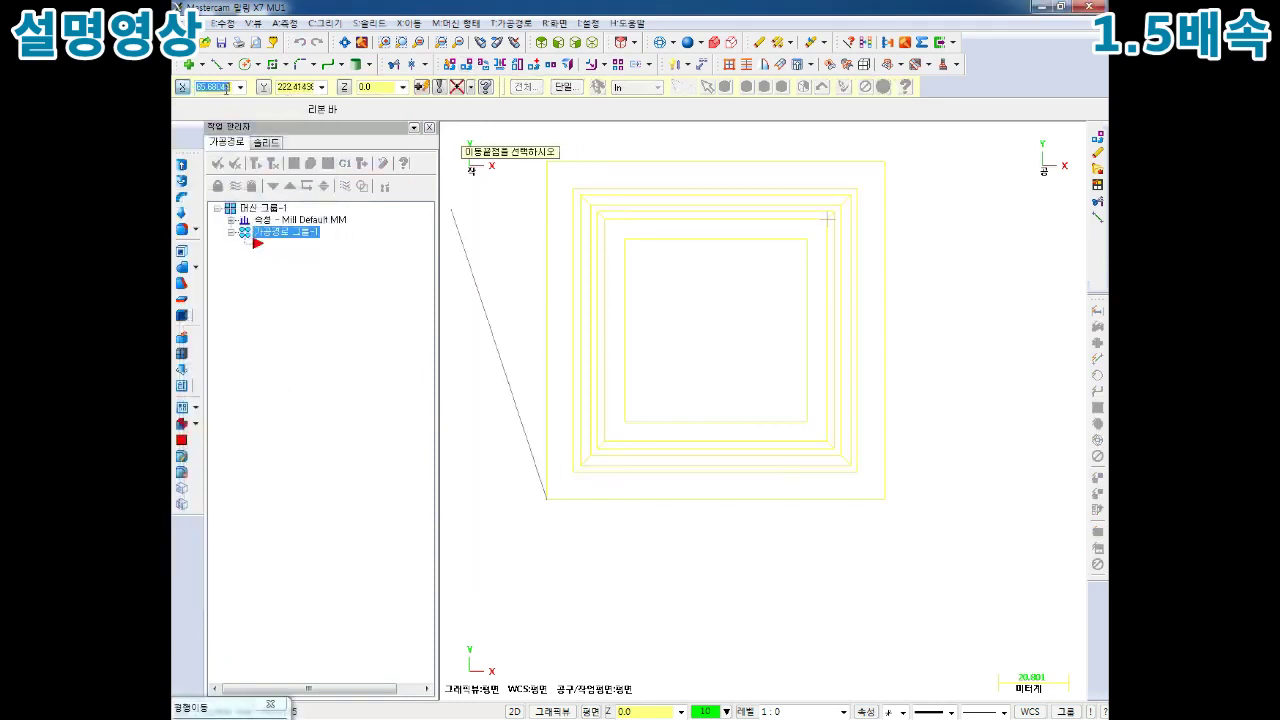
pyautogui.click(546, 499)
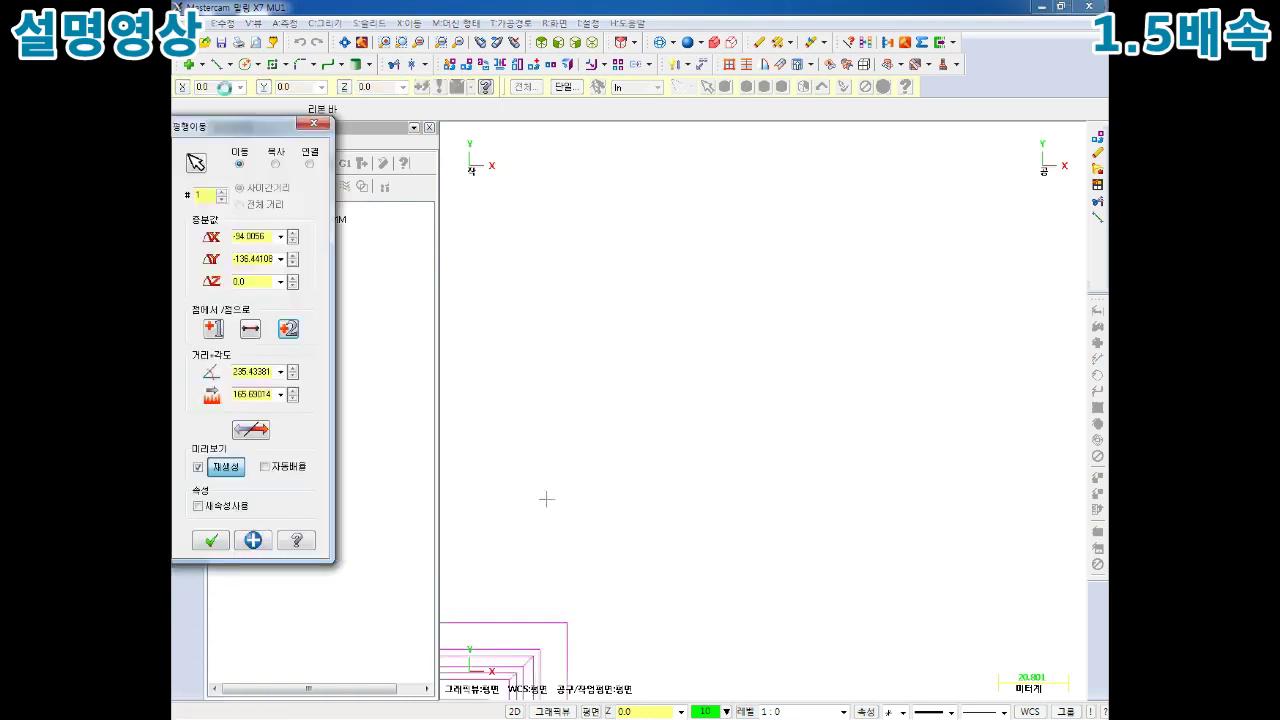
pyautogui.click(207, 543)
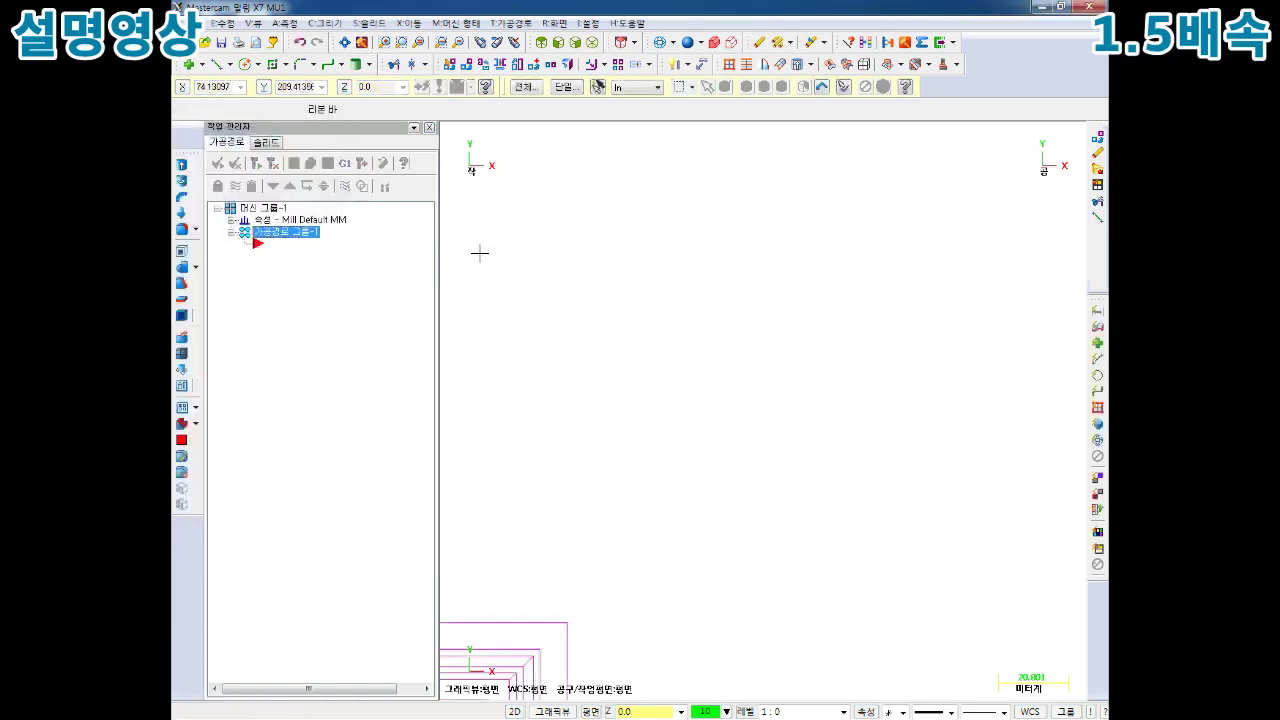
# Add a contour toolpath to the toolpath group and accept the NC file name.
pyautogui.click(541, 44)
pyautogui.click(362, 44)
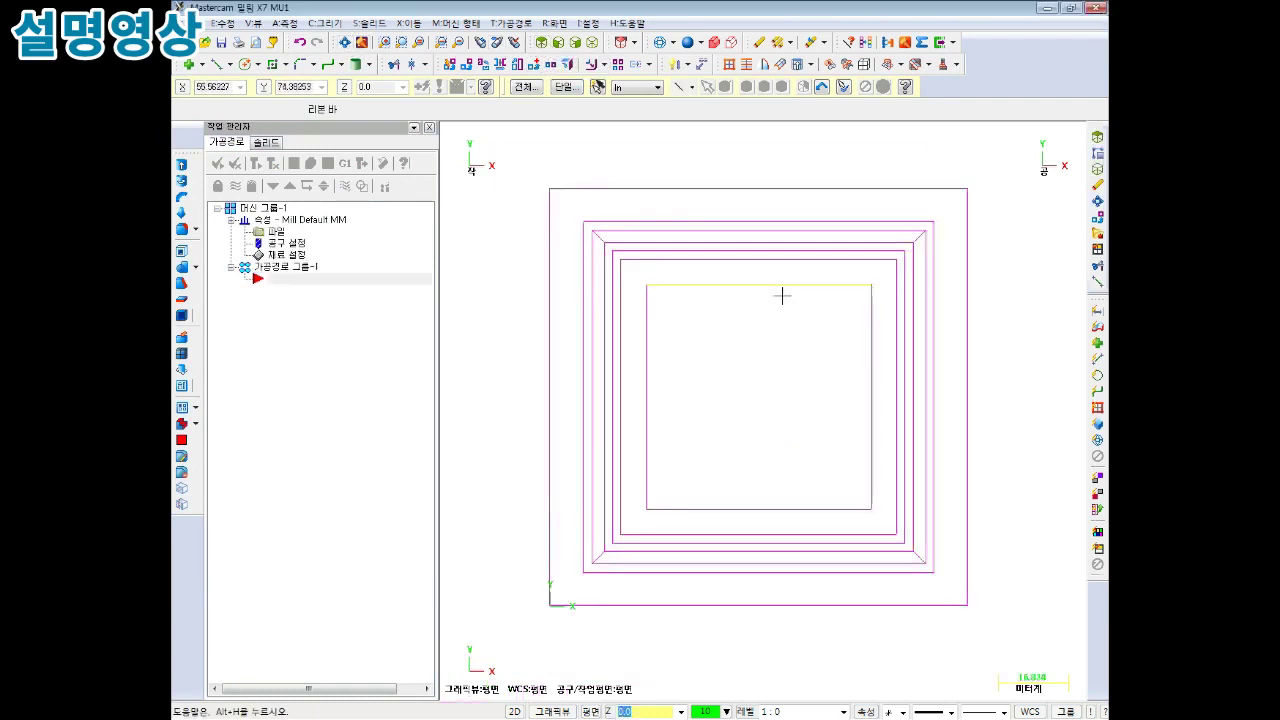
pyautogui.rightClick(268, 272)
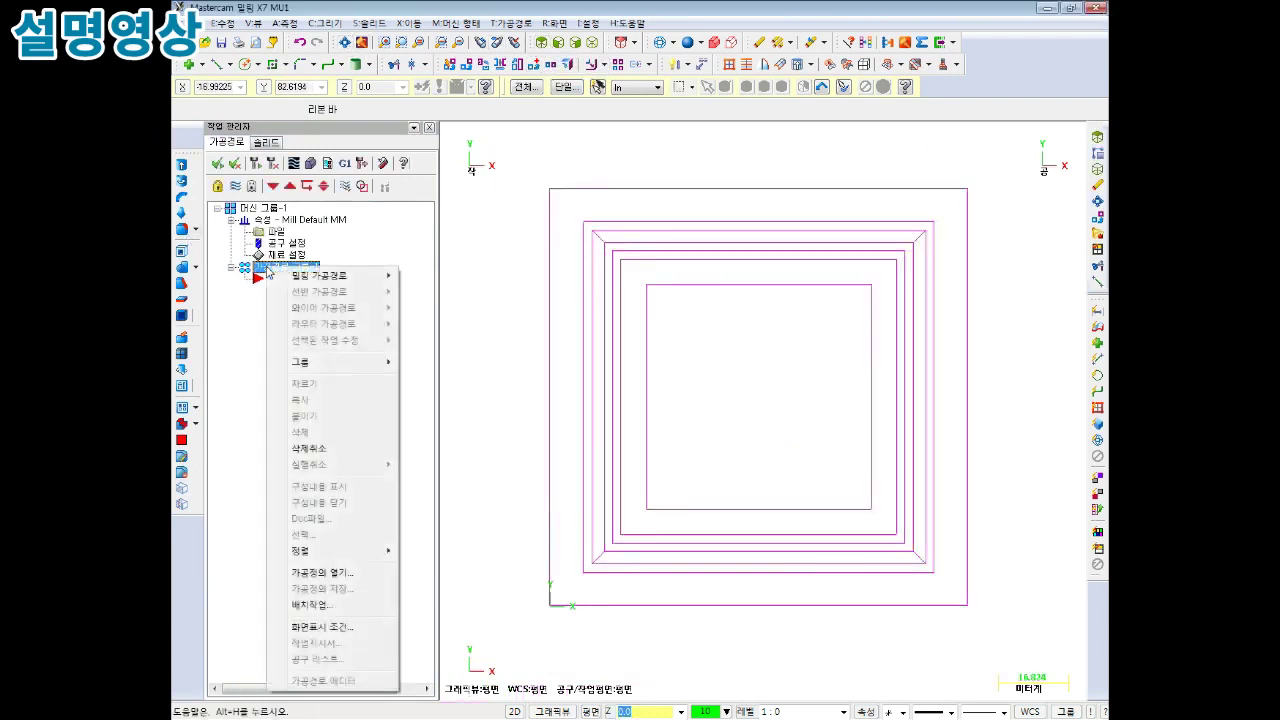
pyautogui.click(451, 326)
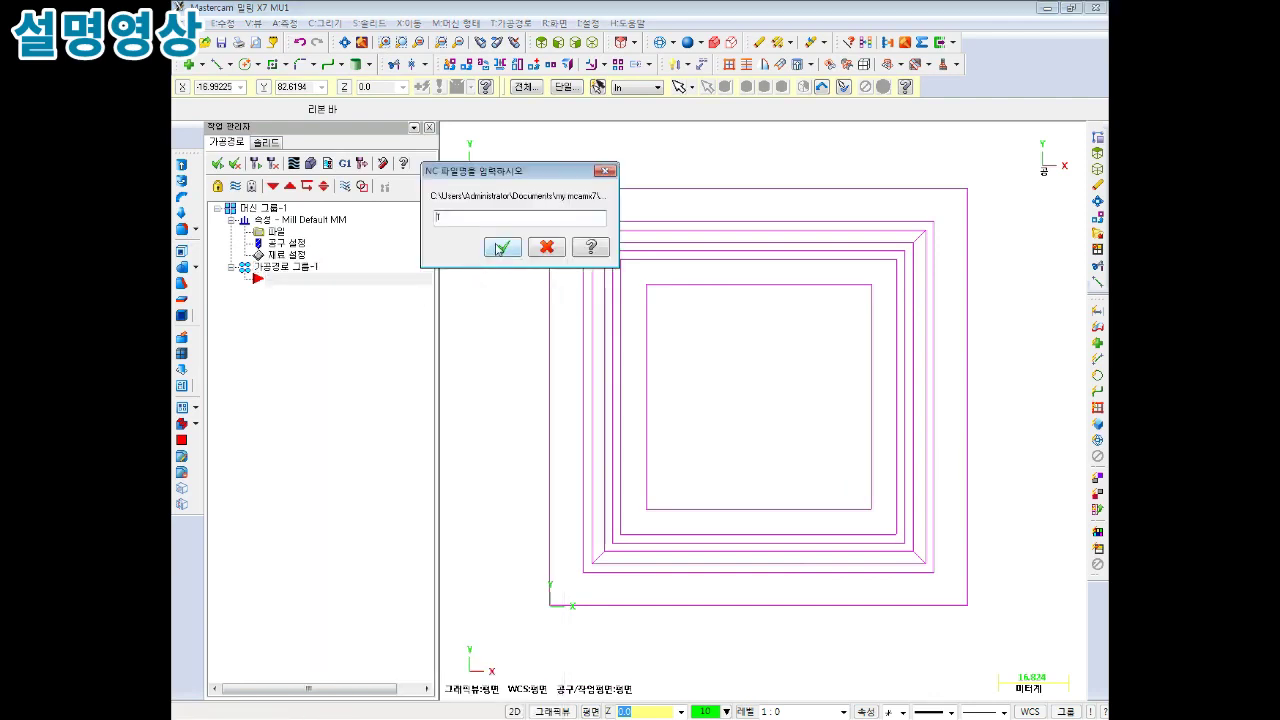
pyautogui.click(503, 248)
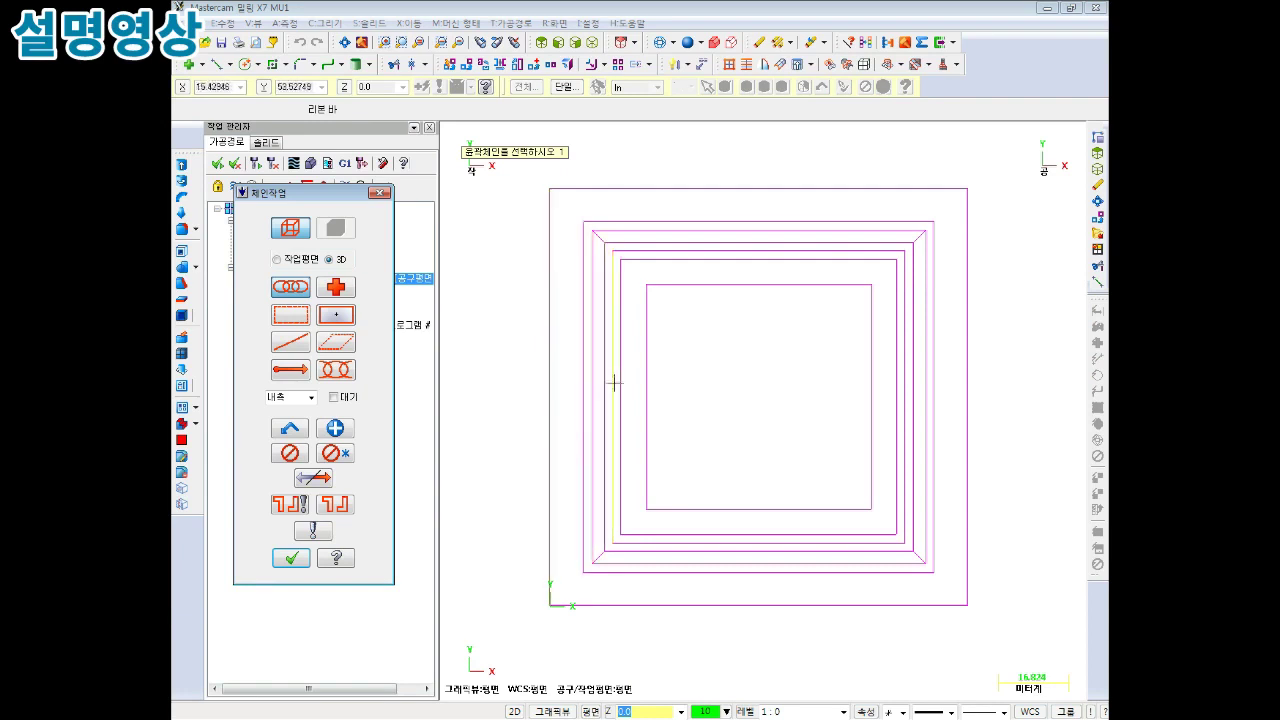
# Chain one frame rectangle with its direction reversed and confirm the chain.
pyautogui.scroll(1, 596, 389)
pyautogui.click(585, 352)
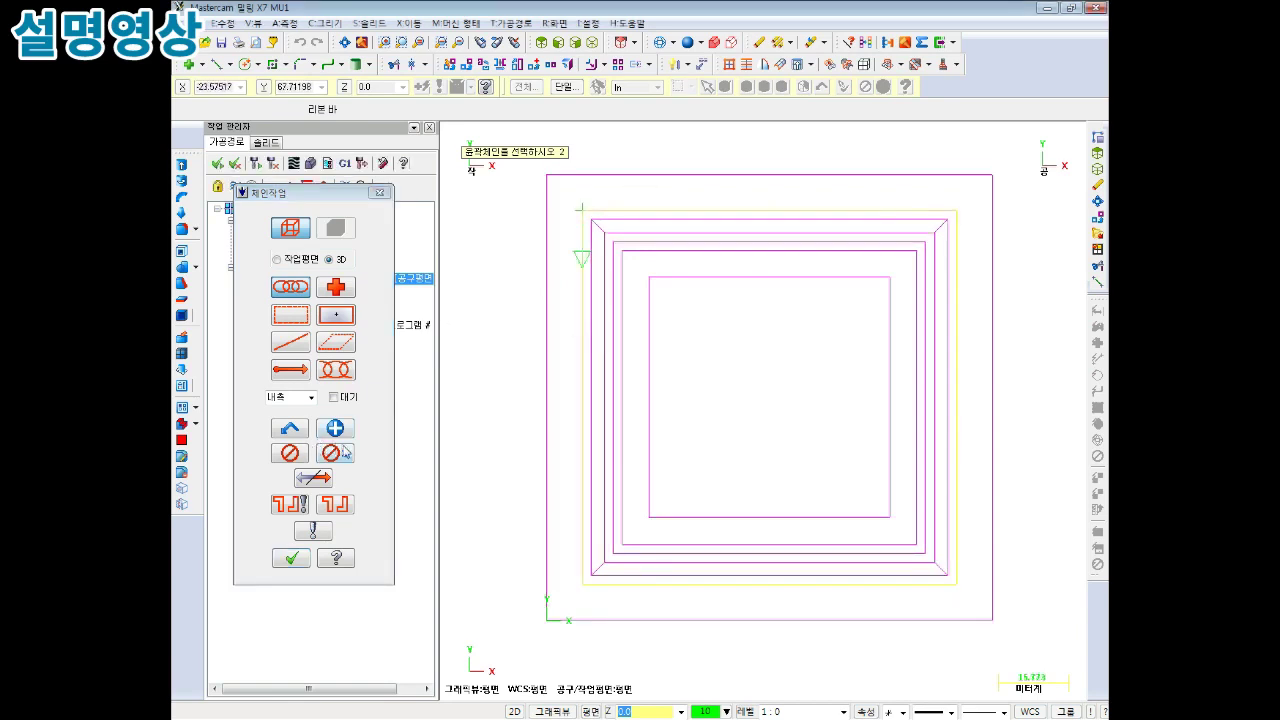
pyautogui.click(325, 479)
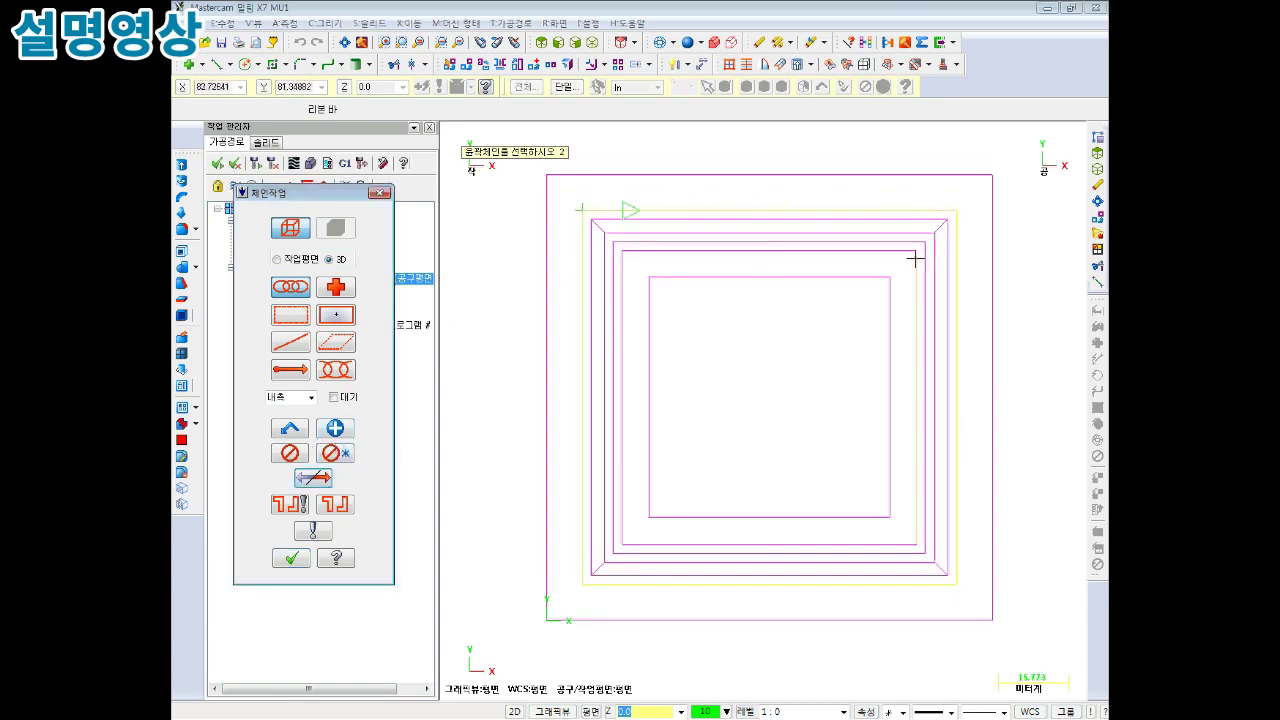
pyautogui.click(297, 563)
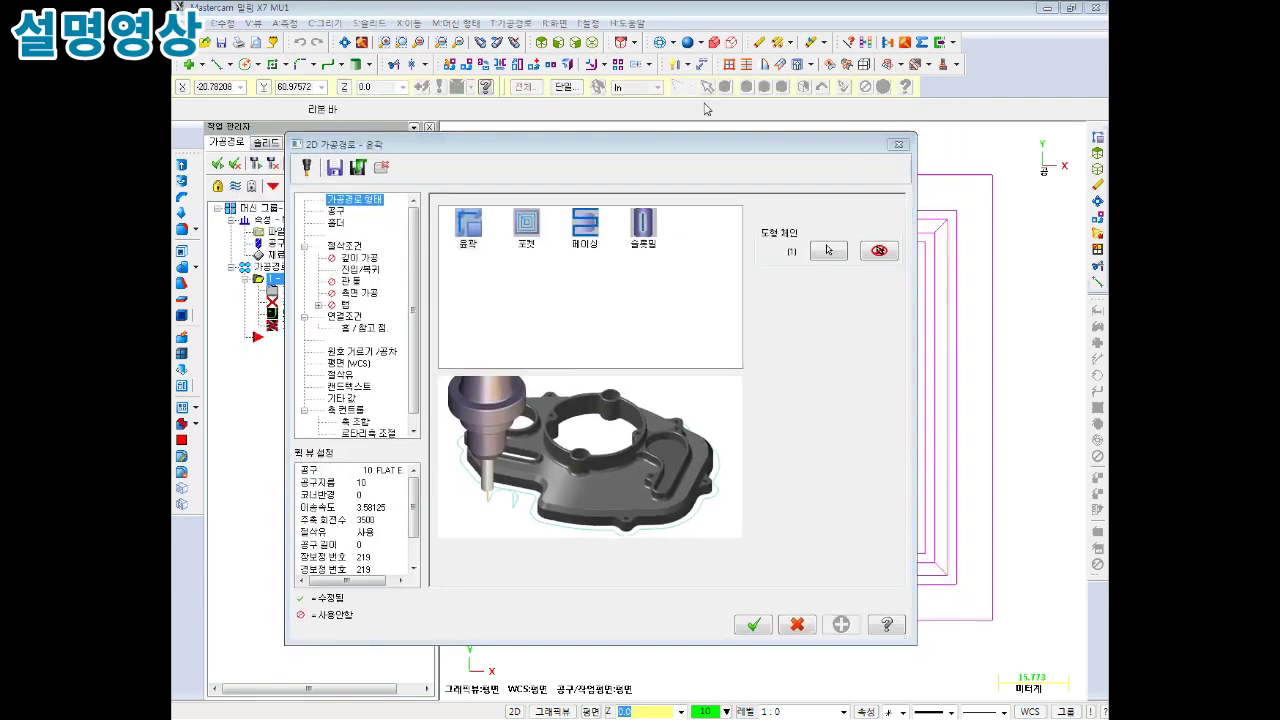
# Create a new 10 Flat Endmill in the contour's tool page.
pyautogui.click(339, 213)
pyautogui.rightClick(562, 262)
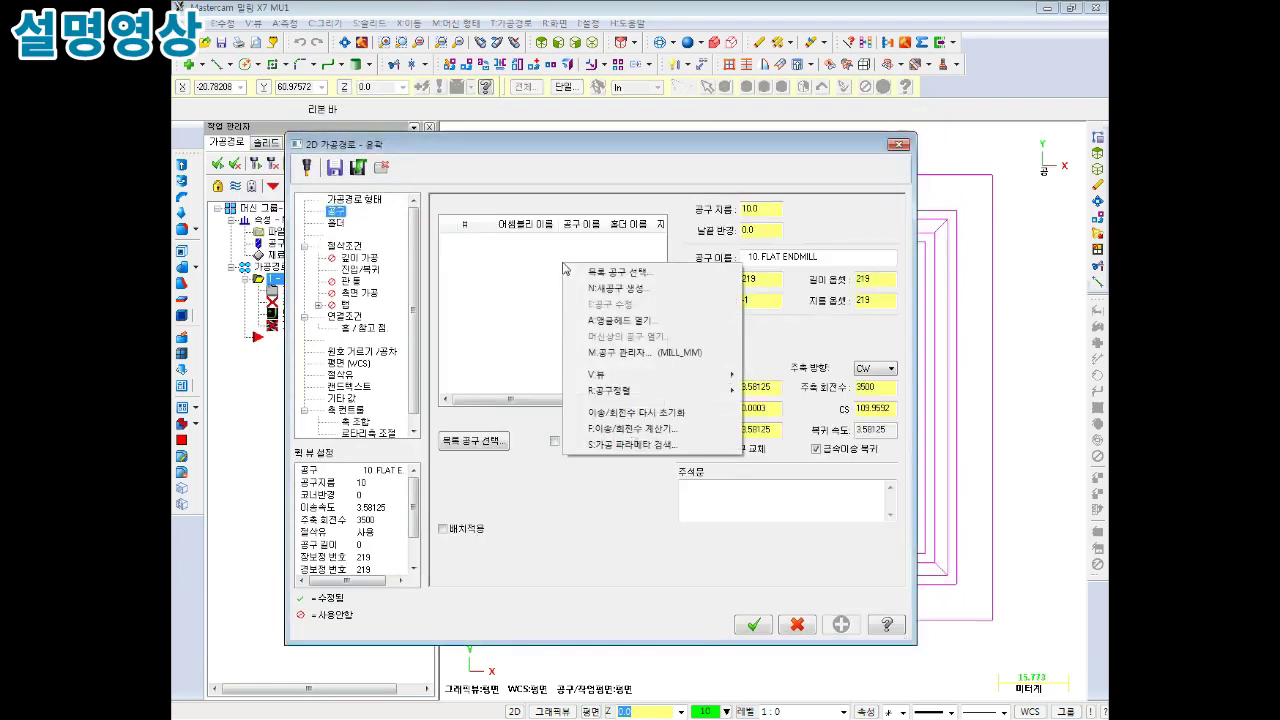
pyautogui.click(605, 288)
pyautogui.click(440, 326)
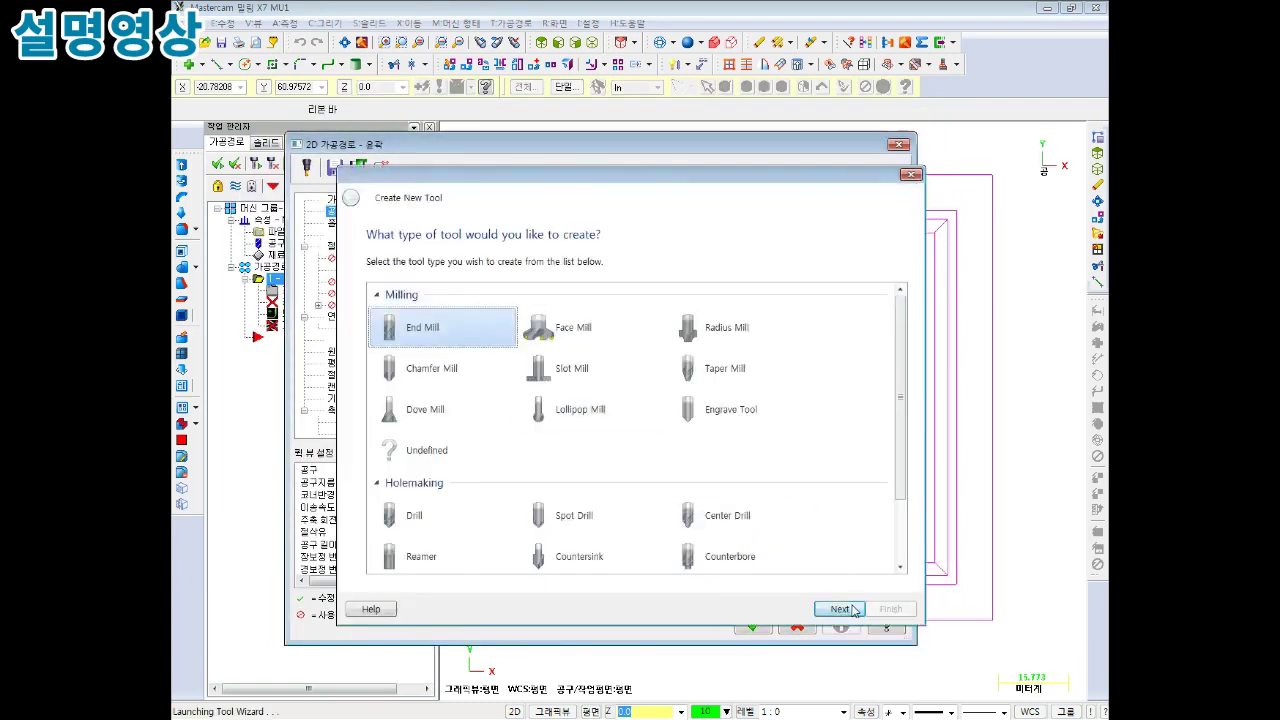
pyautogui.click(840, 609)
pyautogui.click(890, 609)
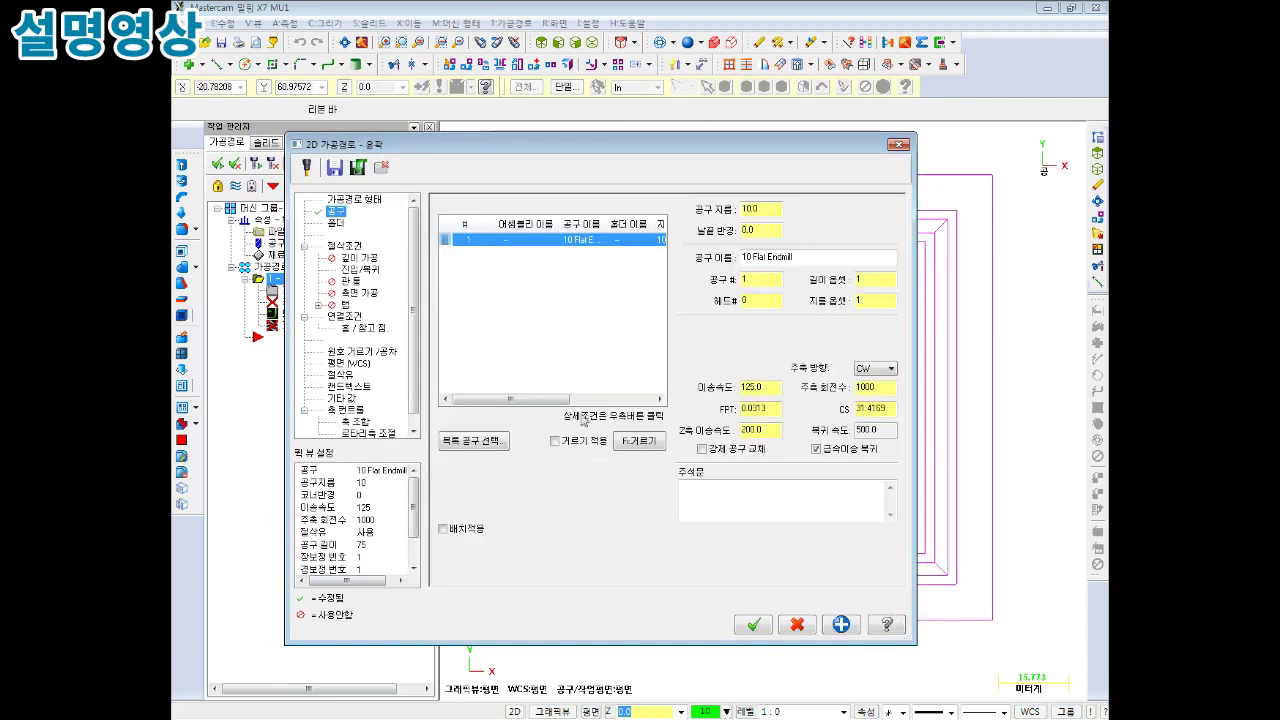
# Give the 10 Flat Endmill a user-defined profile taken from level 50.
pyautogui.rightClick(553, 245)
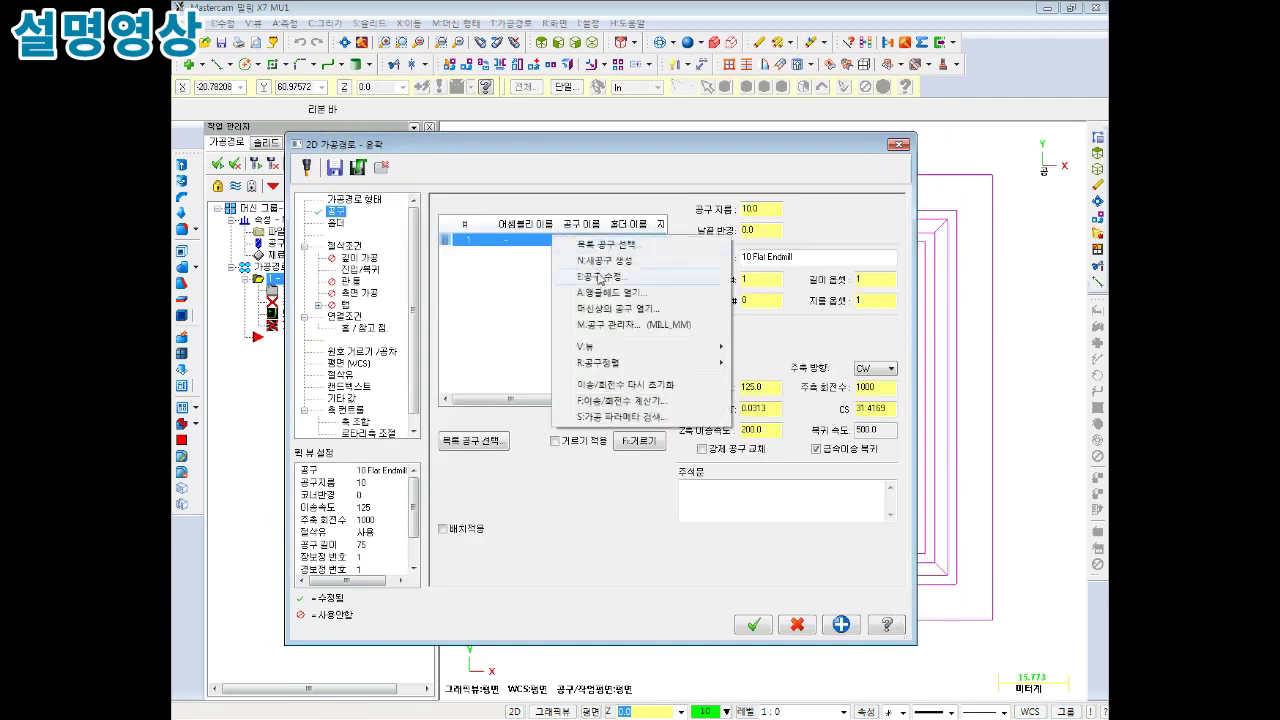
pyautogui.click(598, 286)
pyautogui.click(495, 433)
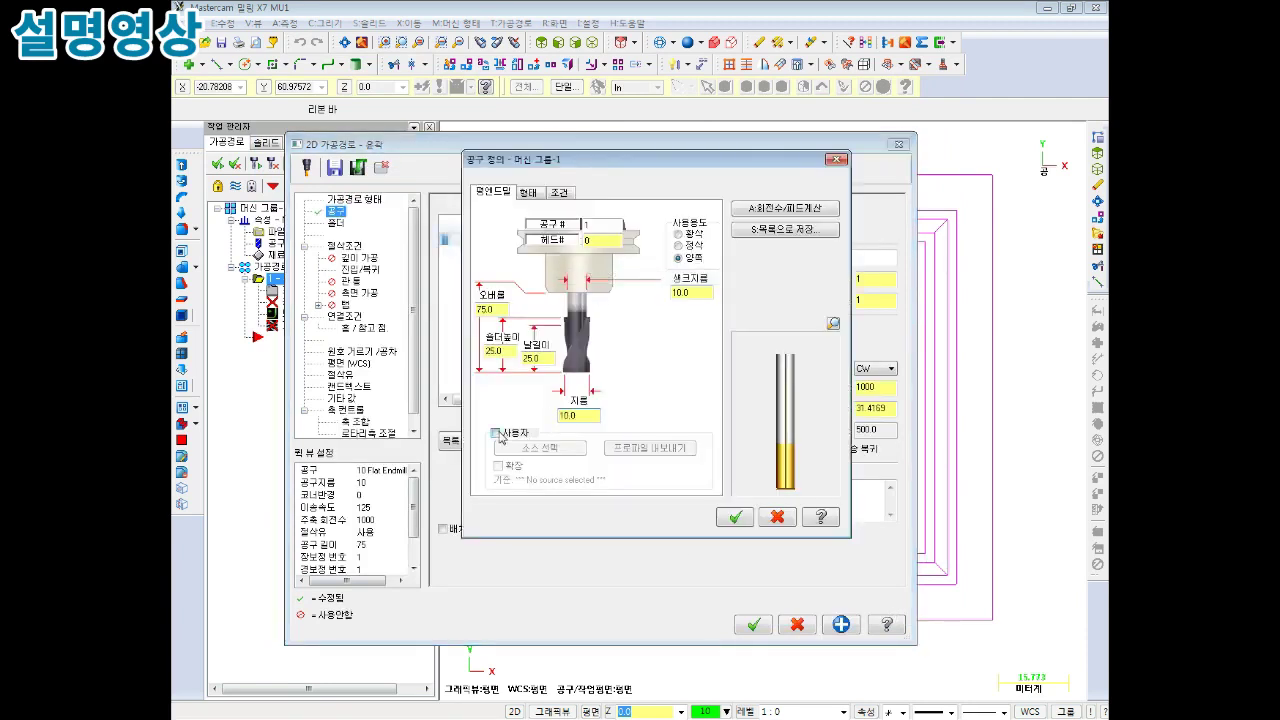
pyautogui.click(537, 449)
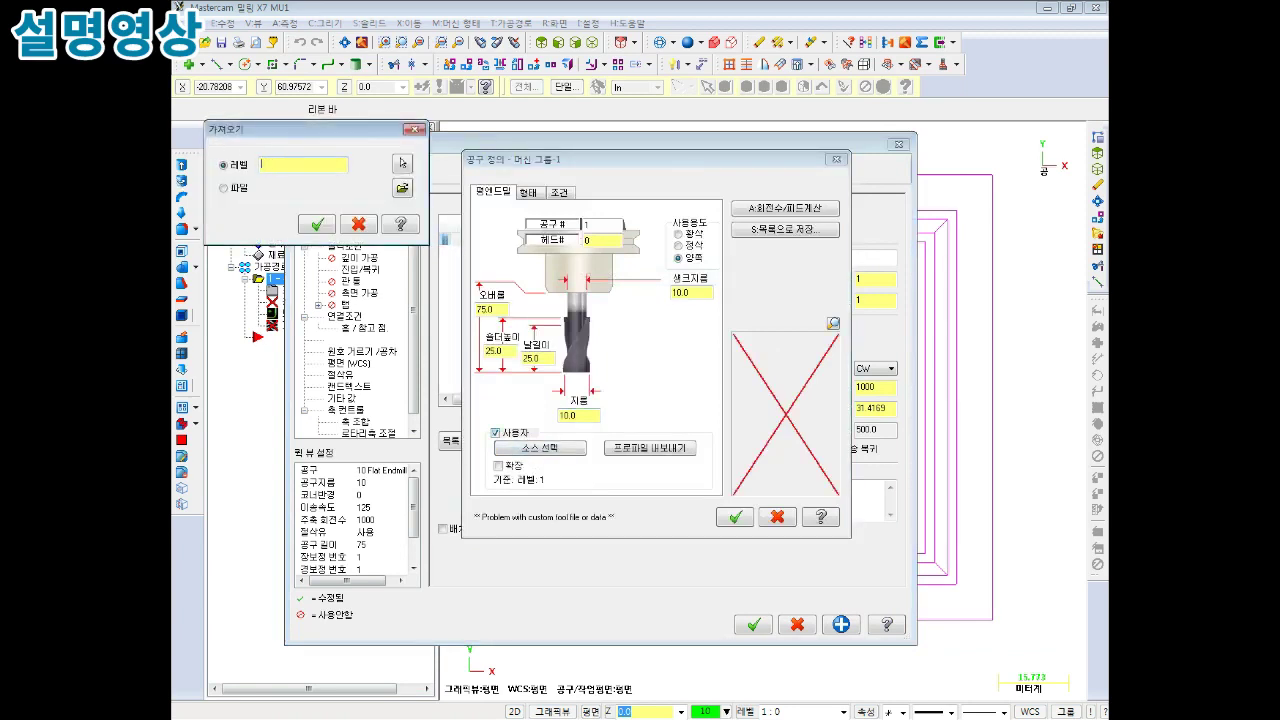
pyautogui.write('50')
pyautogui.click(326, 229)
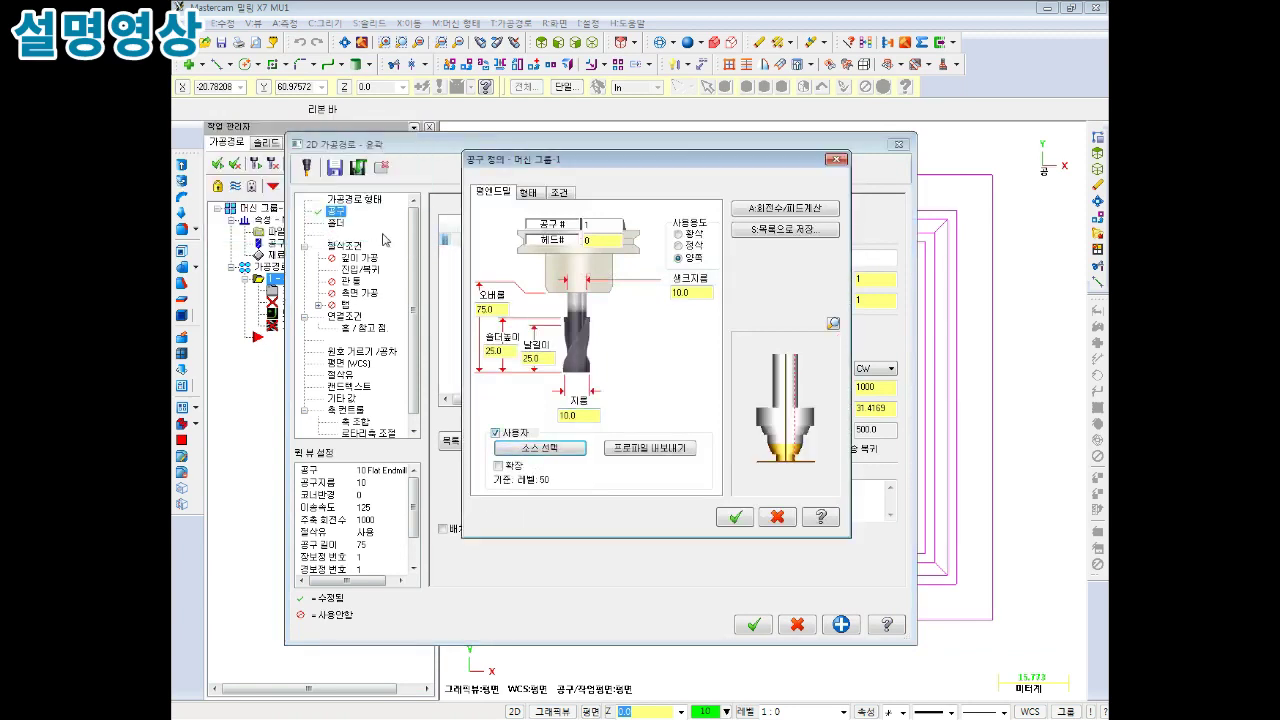
pyautogui.doubleClick(580, 414)
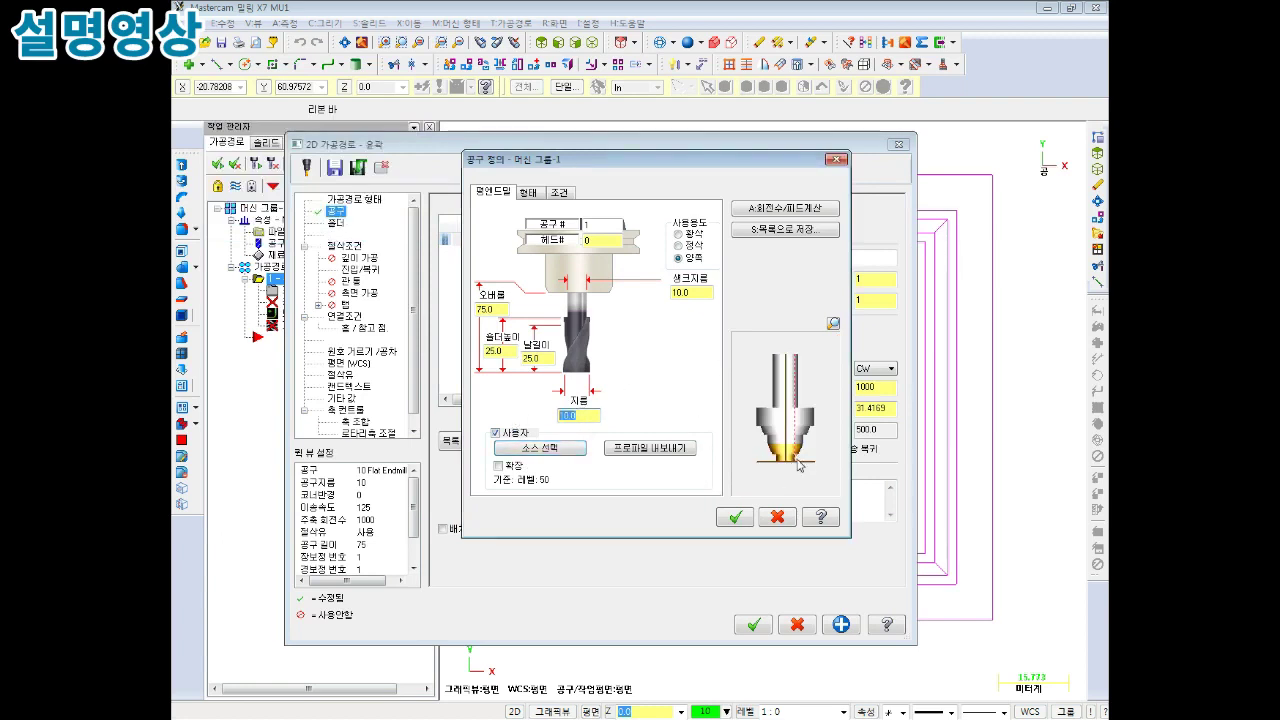
pyautogui.click(732, 519)
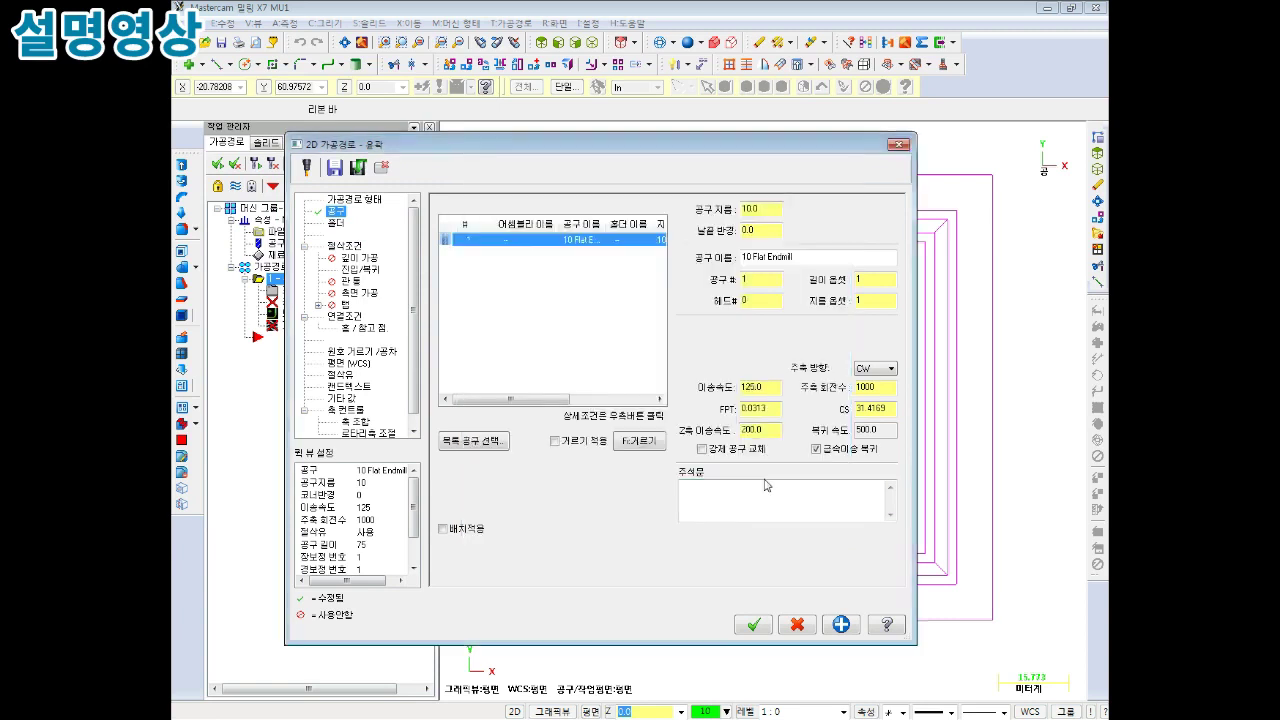
# Set the tool's feed rate to 200.
pyautogui.doubleClick(779, 390)
pyautogui.write('200')
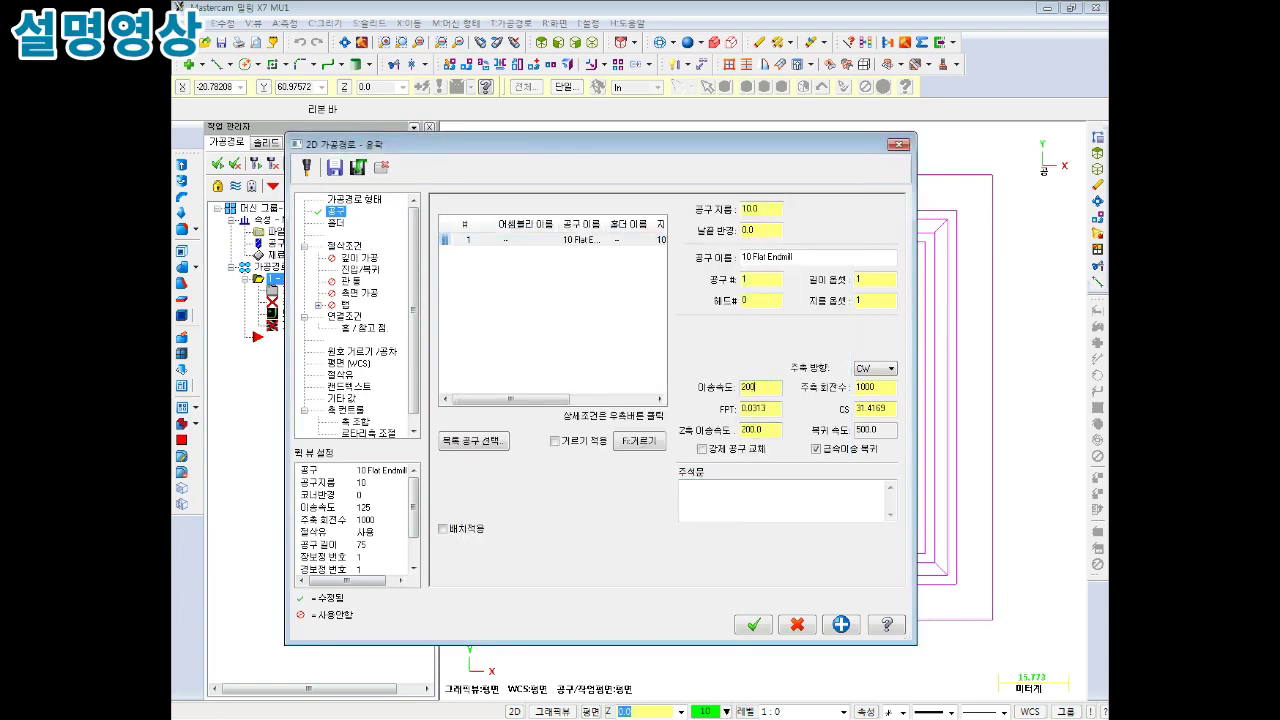
pyautogui.press('Tab')
pyautogui.press('Tab')
pyautogui.press('Tab')
pyautogui.press('Tab')
pyautogui.press('Tab')
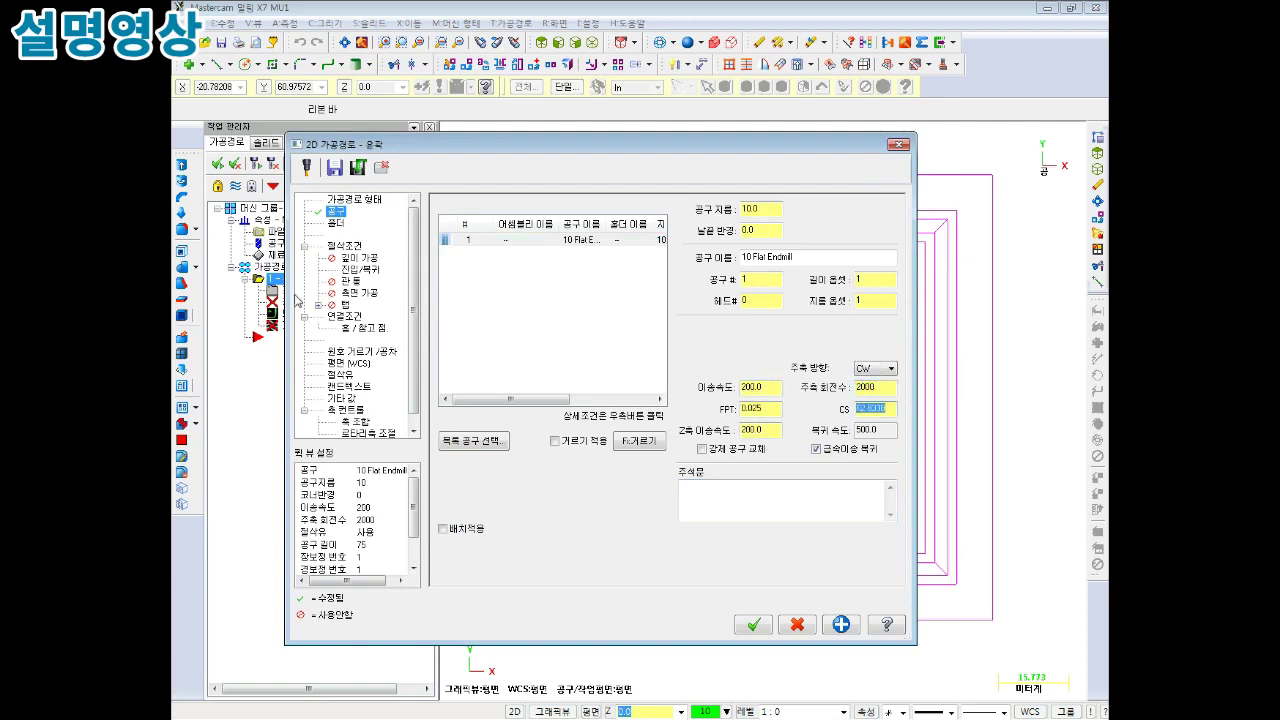
# Set lead-in line length and arc radius to 50% (5.0) and copy them to the lead-out.
pyautogui.click(355, 258)
pyautogui.click(345, 245)
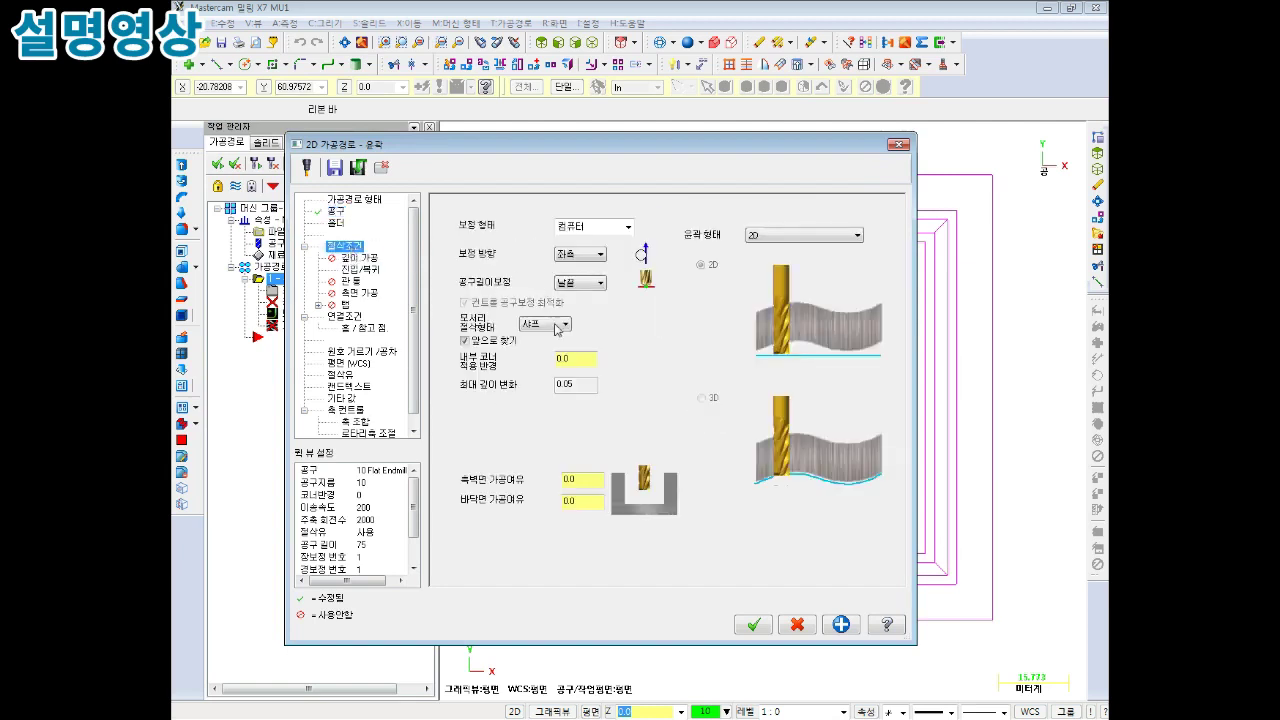
pyautogui.click(358, 258)
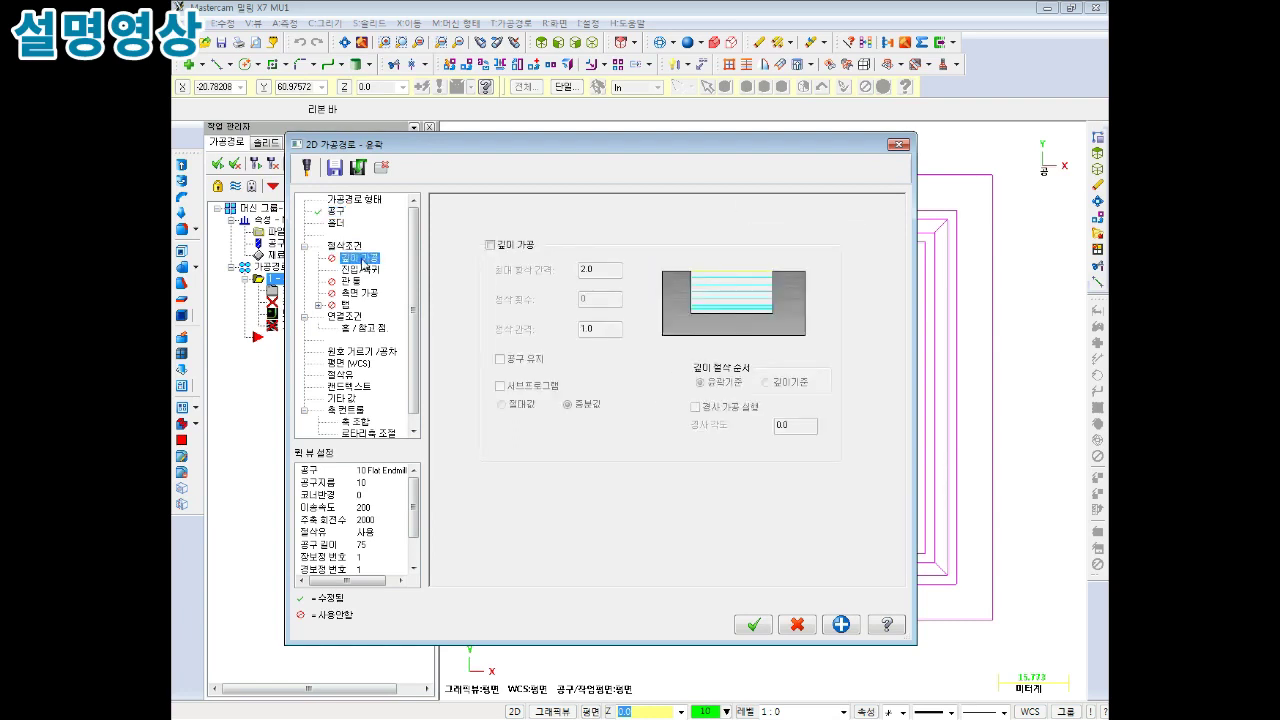
pyautogui.click(362, 269)
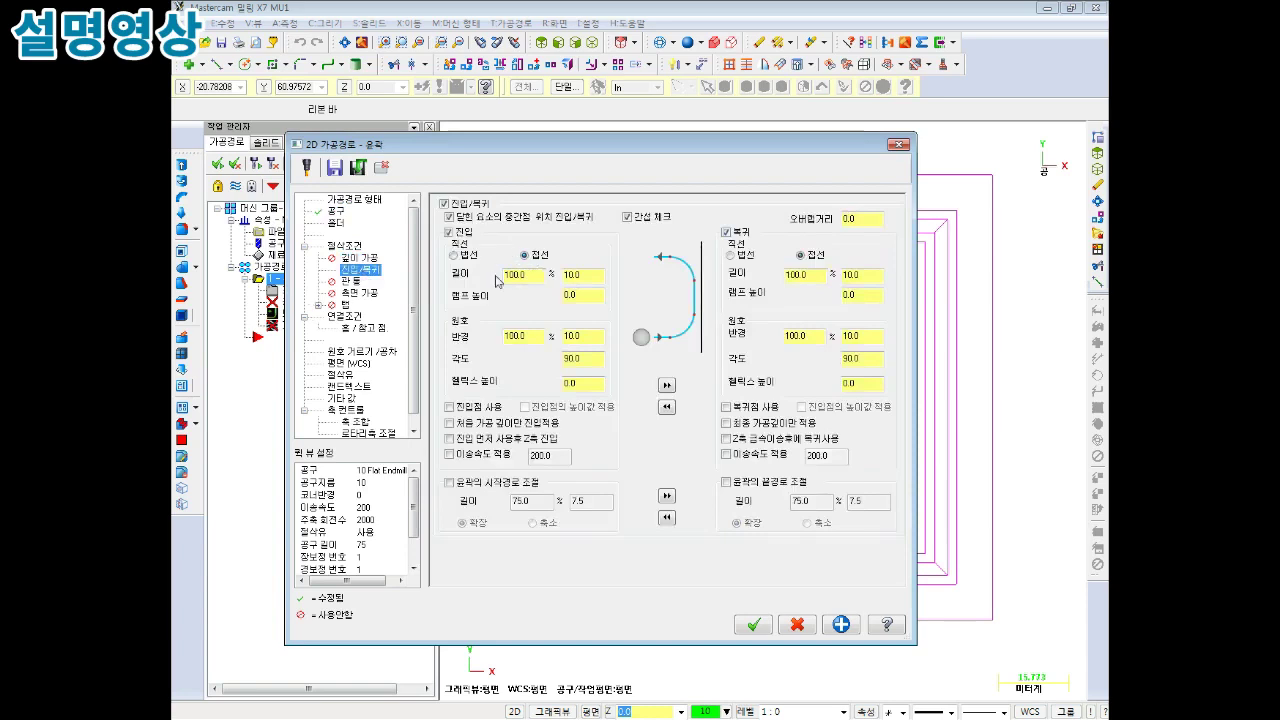
pyautogui.write('50')
pyautogui.doubleClick(516, 336)
pyautogui.write('50')
pyautogui.click(672, 387)
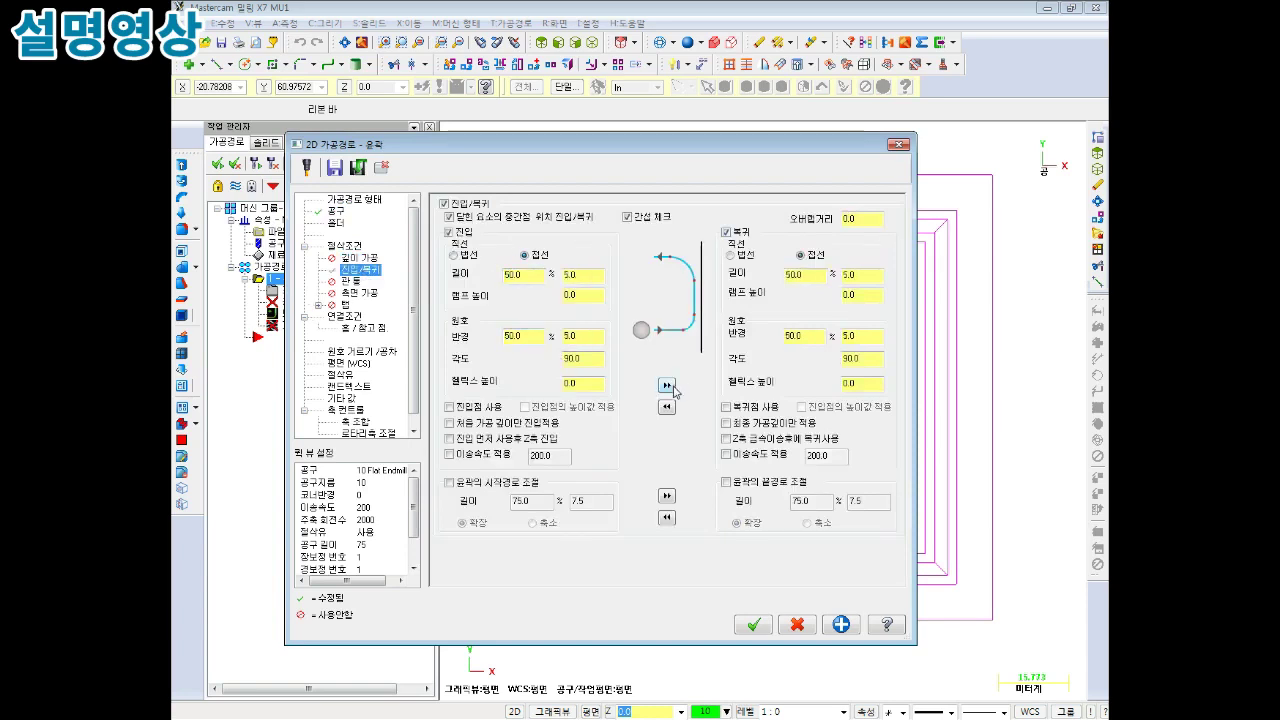
# Enable multi-pass side cuts with 3 roughing and 1 finish pass at final depth.
pyautogui.click(350, 282)
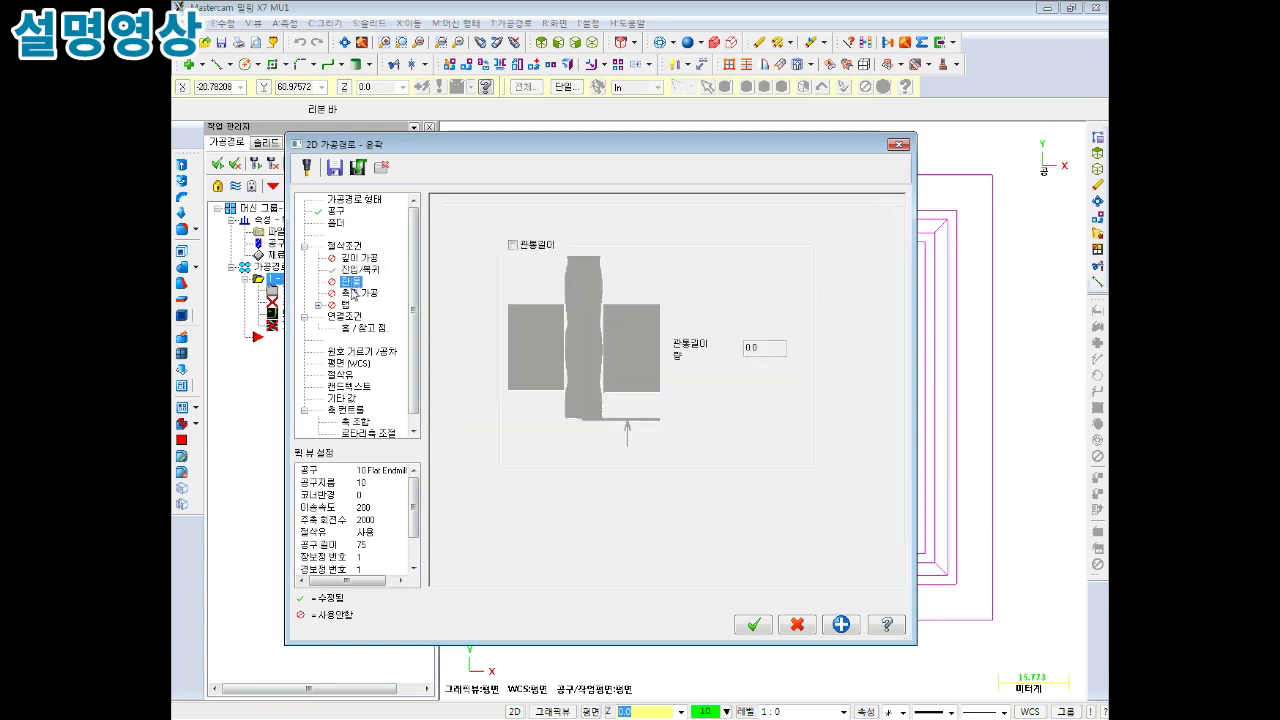
pyautogui.click(352, 293)
pyautogui.click(462, 219)
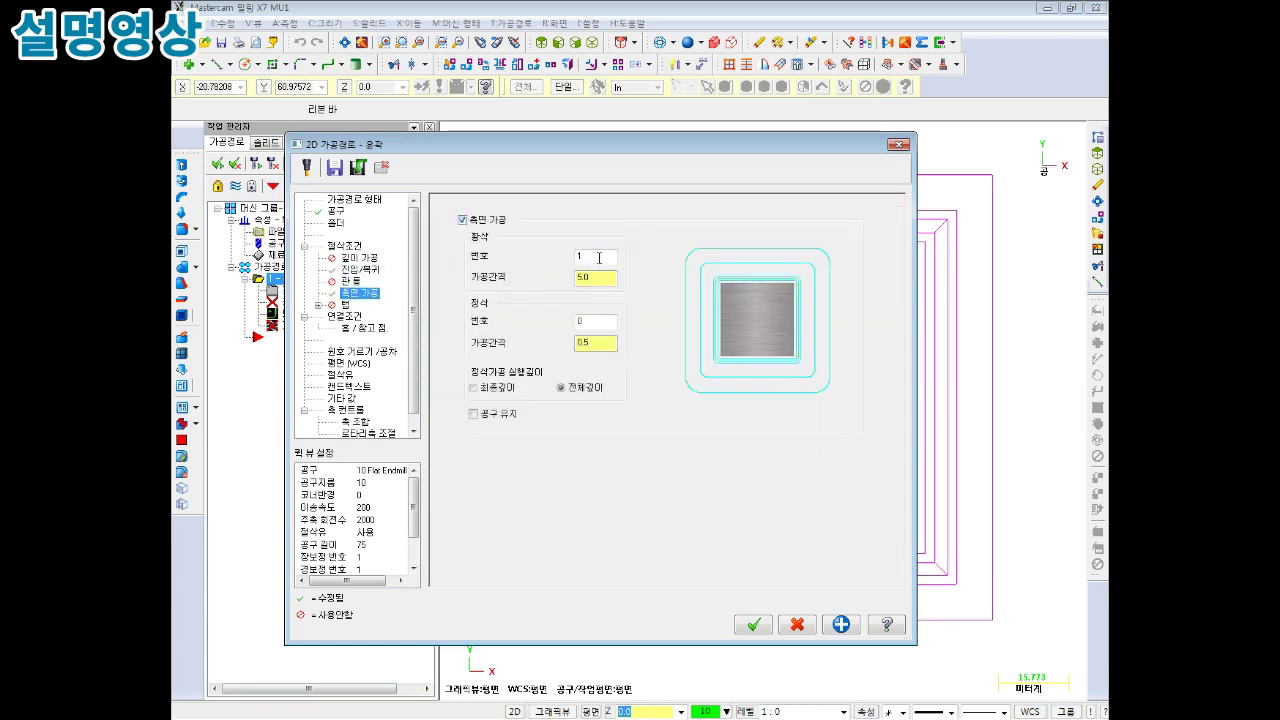
pyautogui.doubleClick(599, 258)
pyautogui.write('3')
pyautogui.write('1')
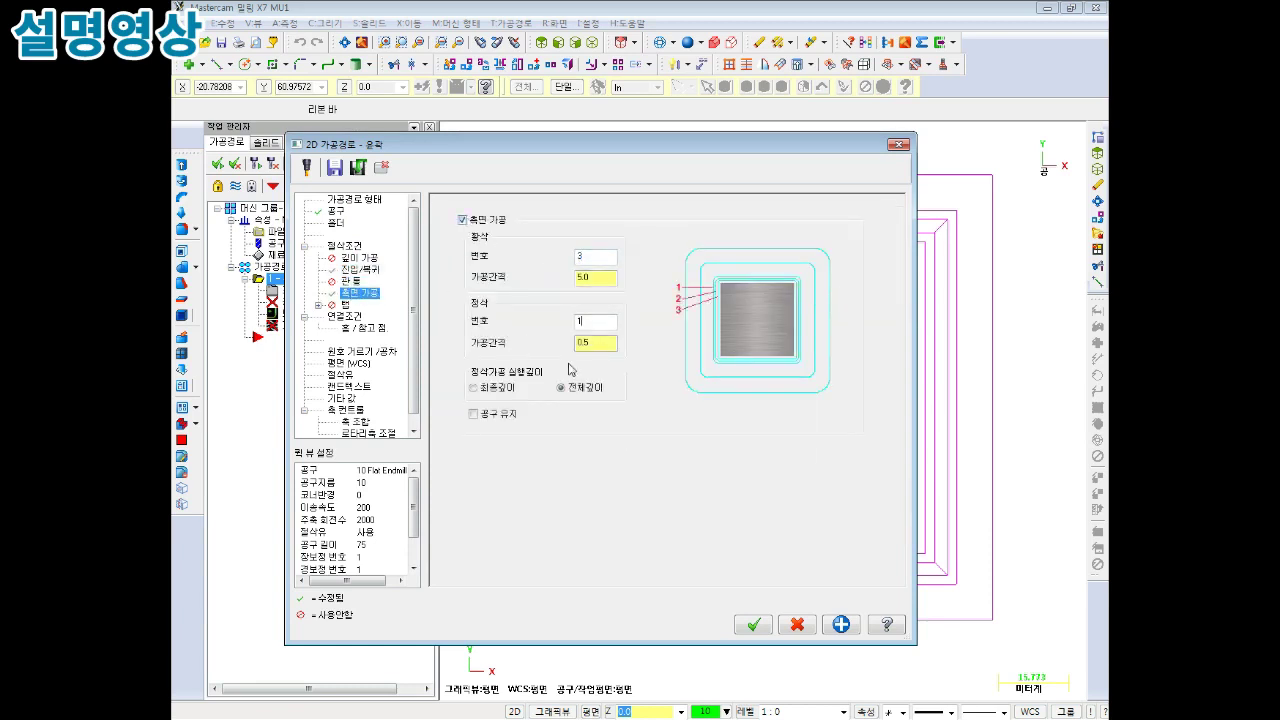
pyautogui.click(496, 388)
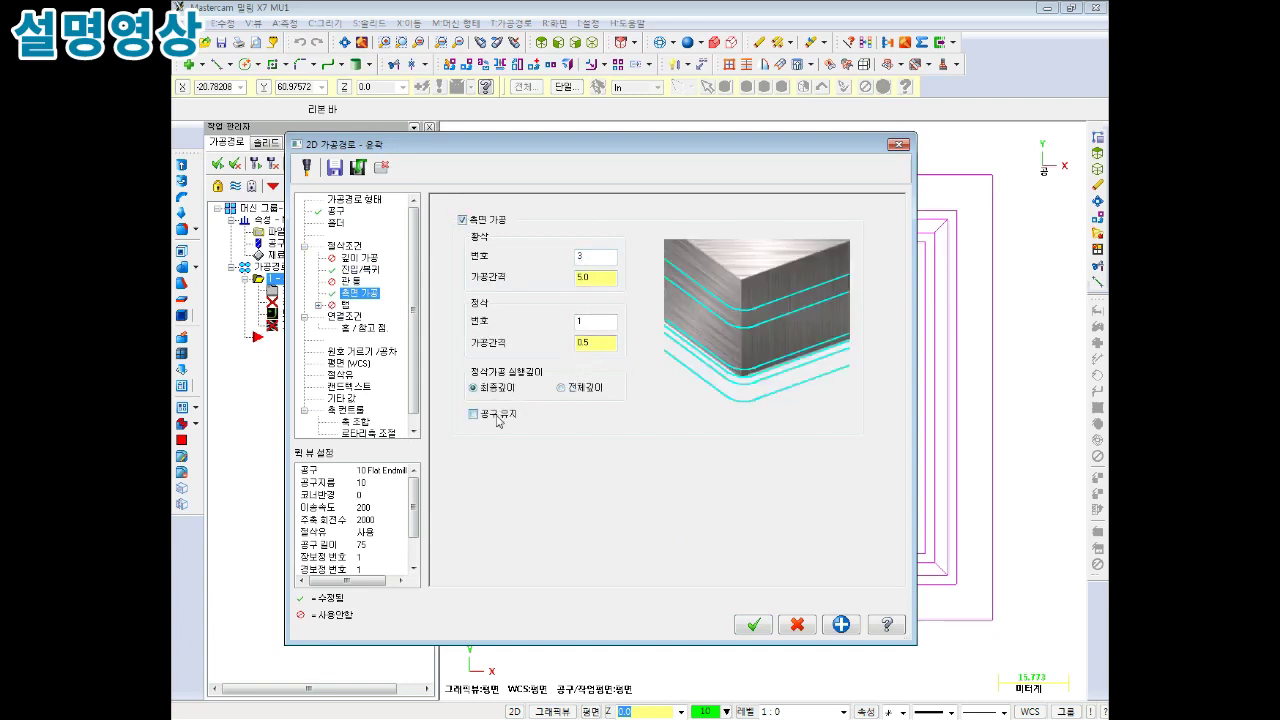
pyautogui.click(342, 317)
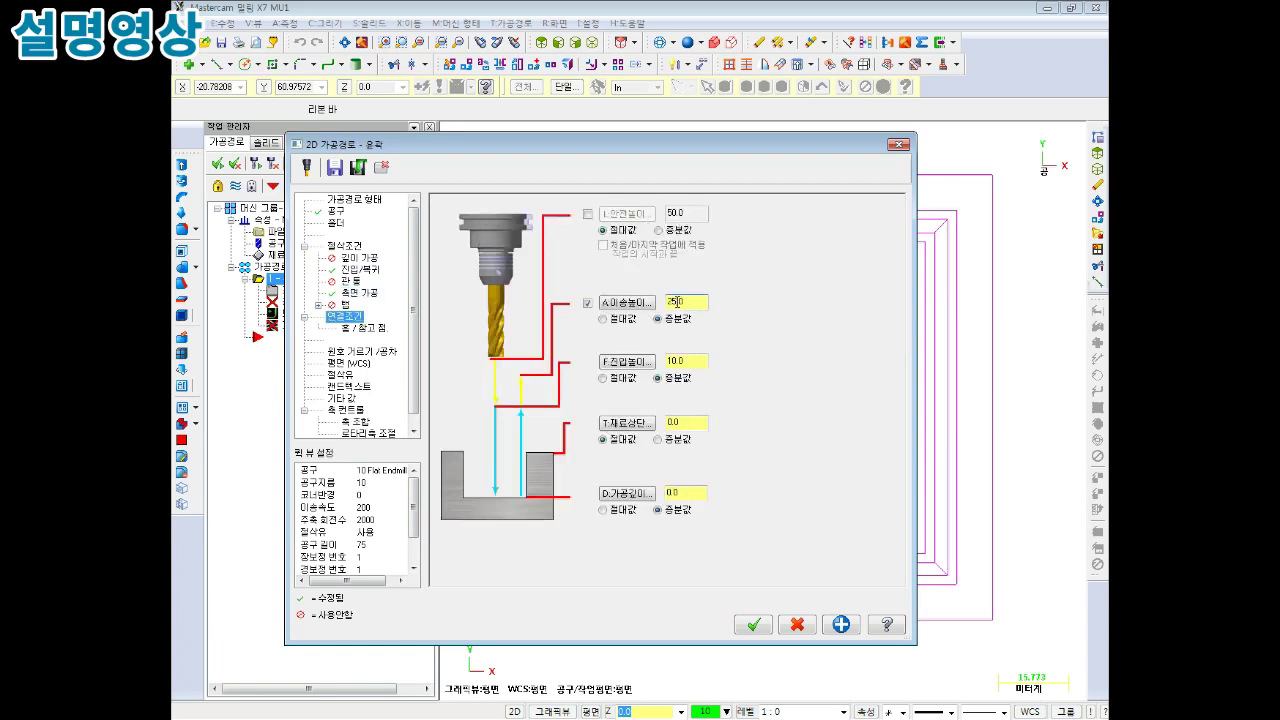
# Set retract height 10.0, feed plane 5.0, and make the cutting depth absolute.
pyautogui.write('0')
pyautogui.press('Tab')
pyautogui.write('.0')
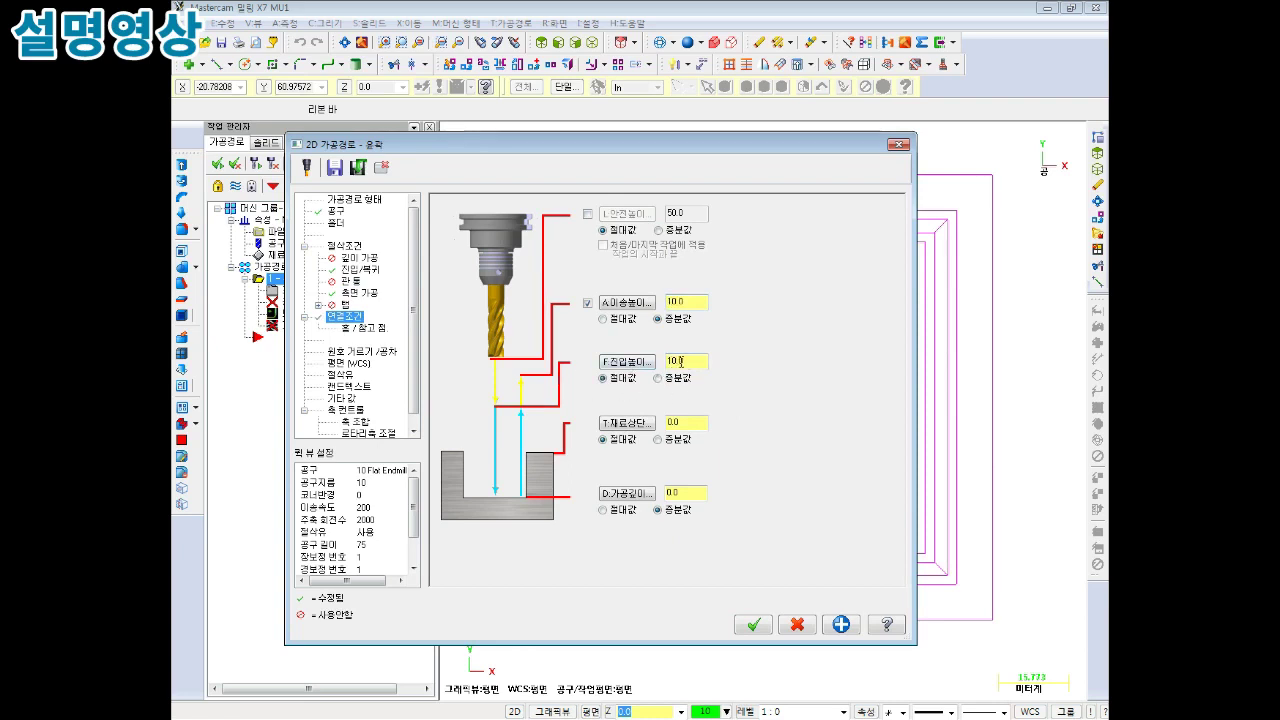
pyautogui.doubleClick(681, 362)
pyautogui.write('5.0')
pyautogui.click(603, 510)
# Turn flood coolant on and accept the contour parameters to generate the toolpath.
pyautogui.click(340, 375)
pyautogui.click(682, 284)
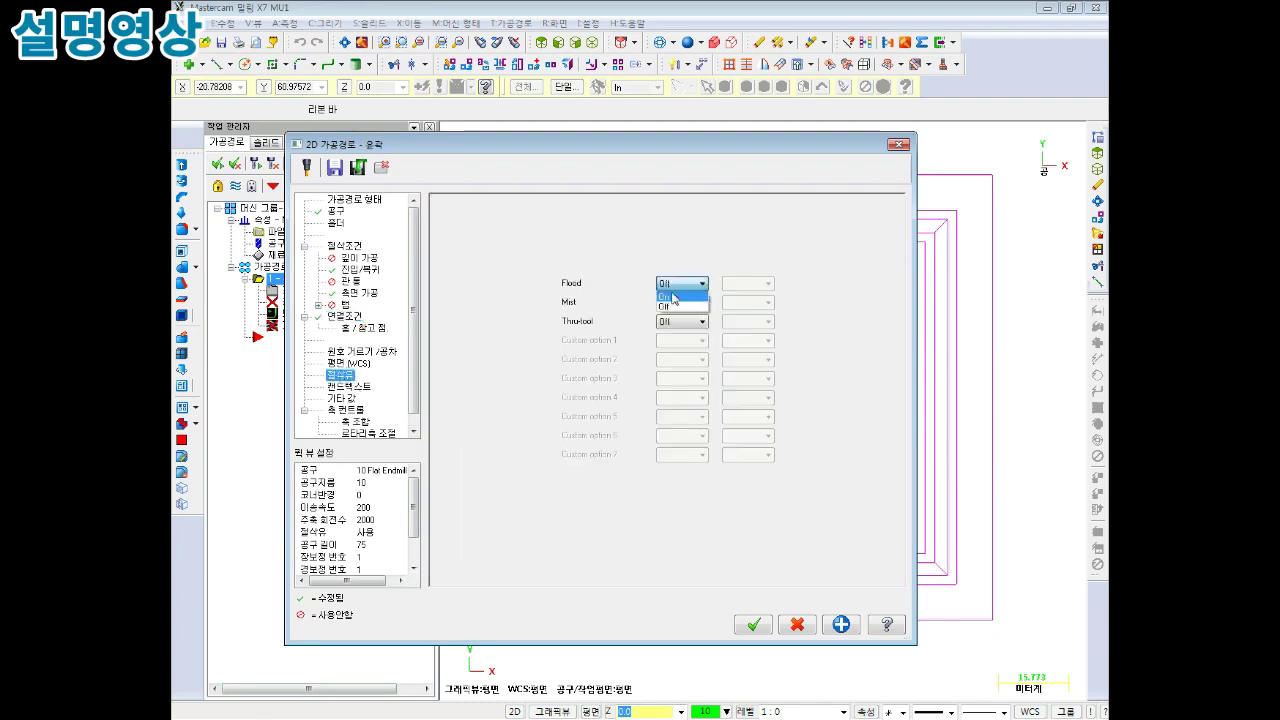
pyautogui.click(678, 298)
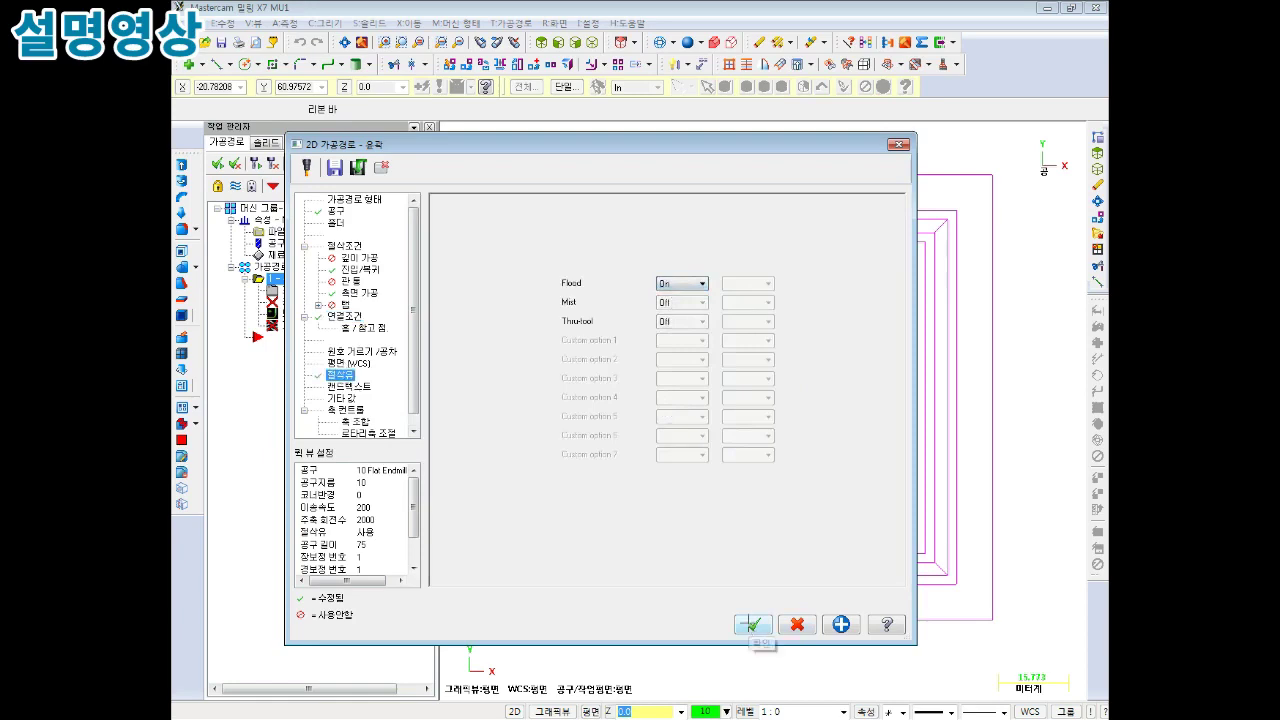
pyautogui.click(751, 626)
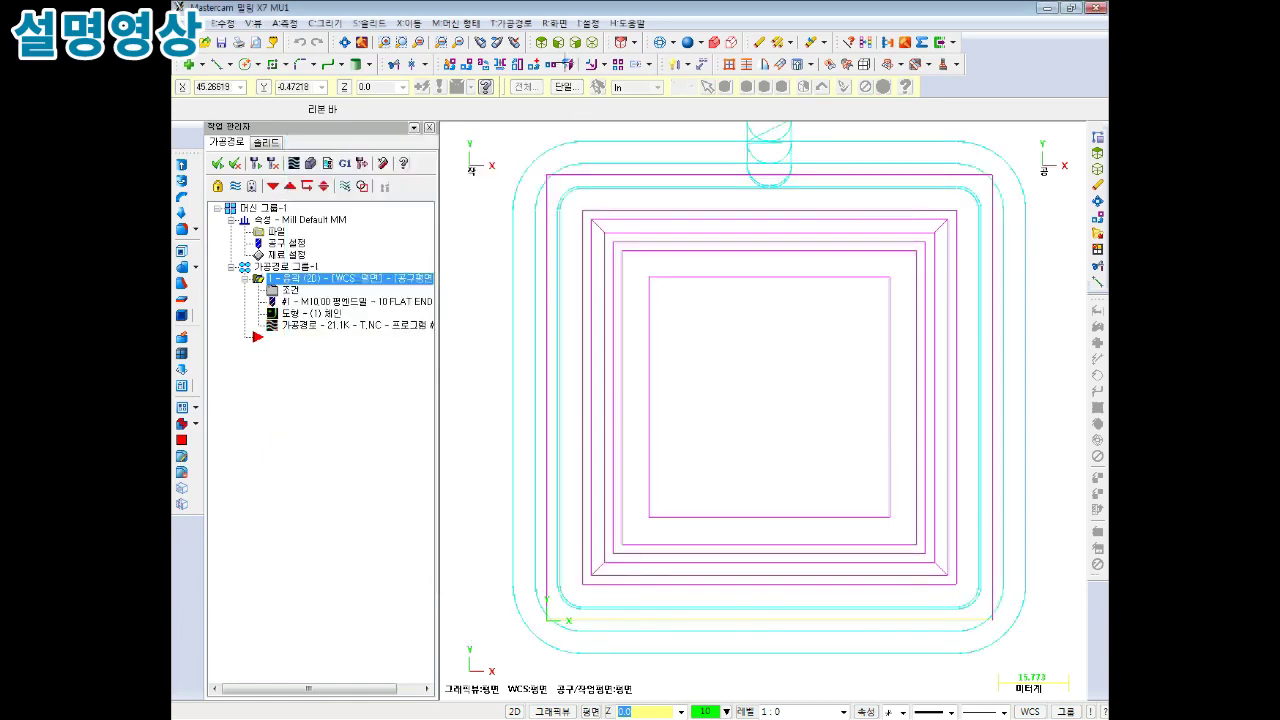
# Move Chain 1's start point to a new spot on the frame contour and accept the chain.
pyautogui.click(592, 42)
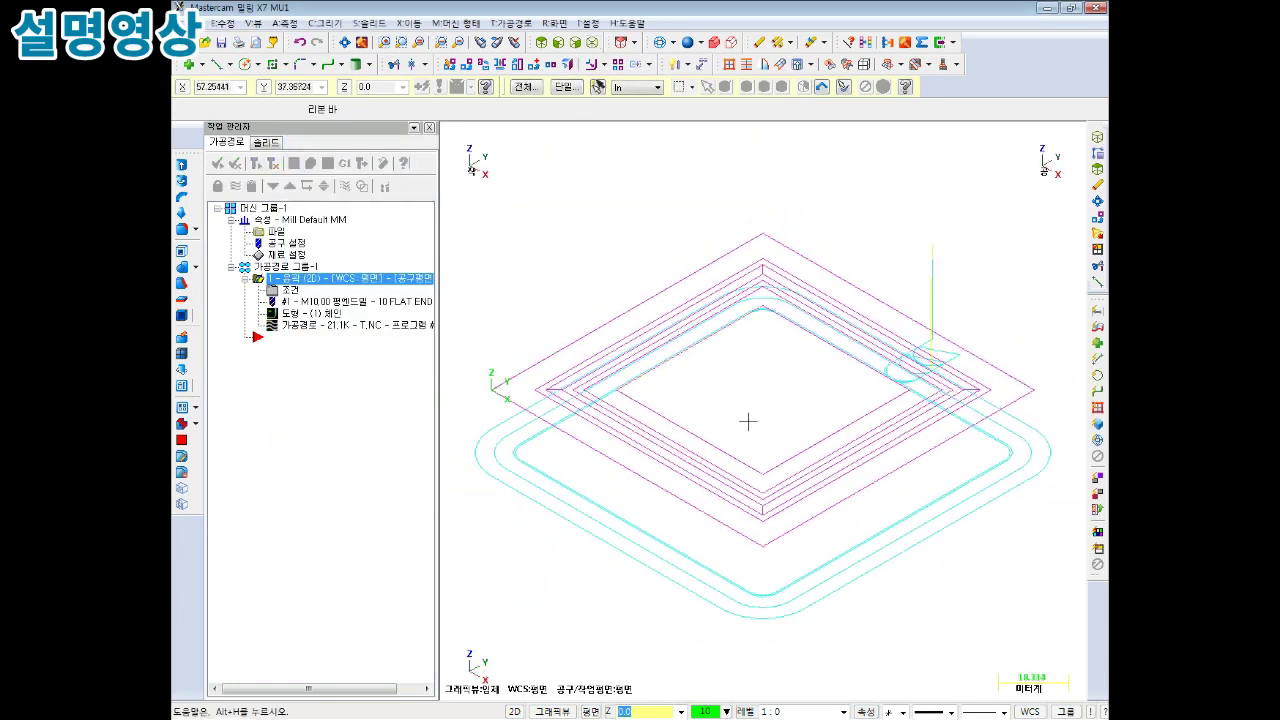
pyautogui.scroll(1, 764, 454)
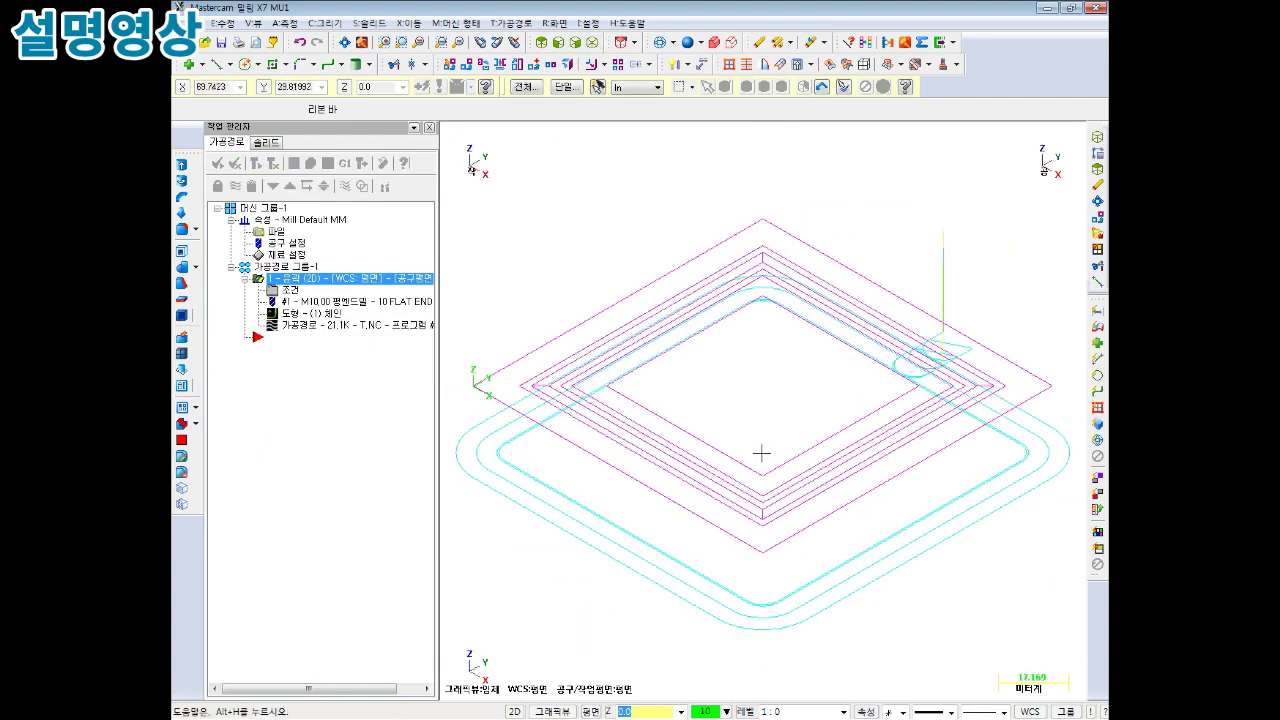
pyautogui.click(309, 315)
pyautogui.click(309, 315)
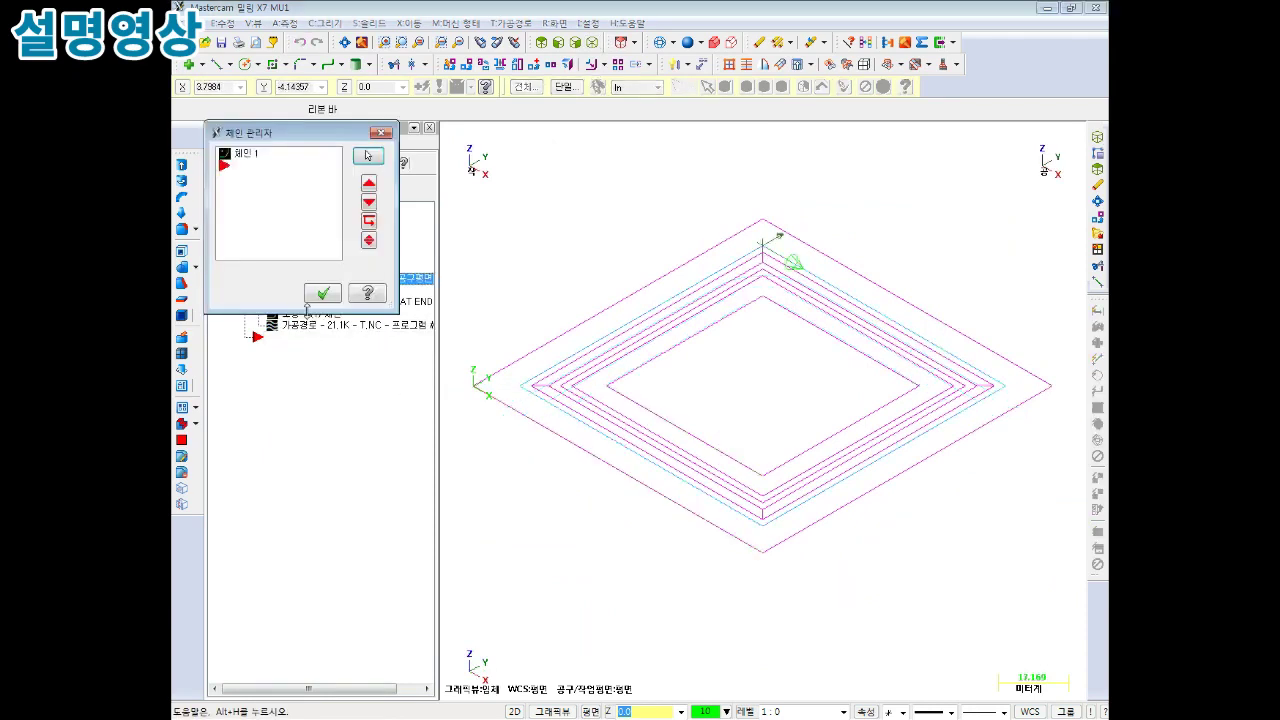
pyautogui.rightClick(240, 157)
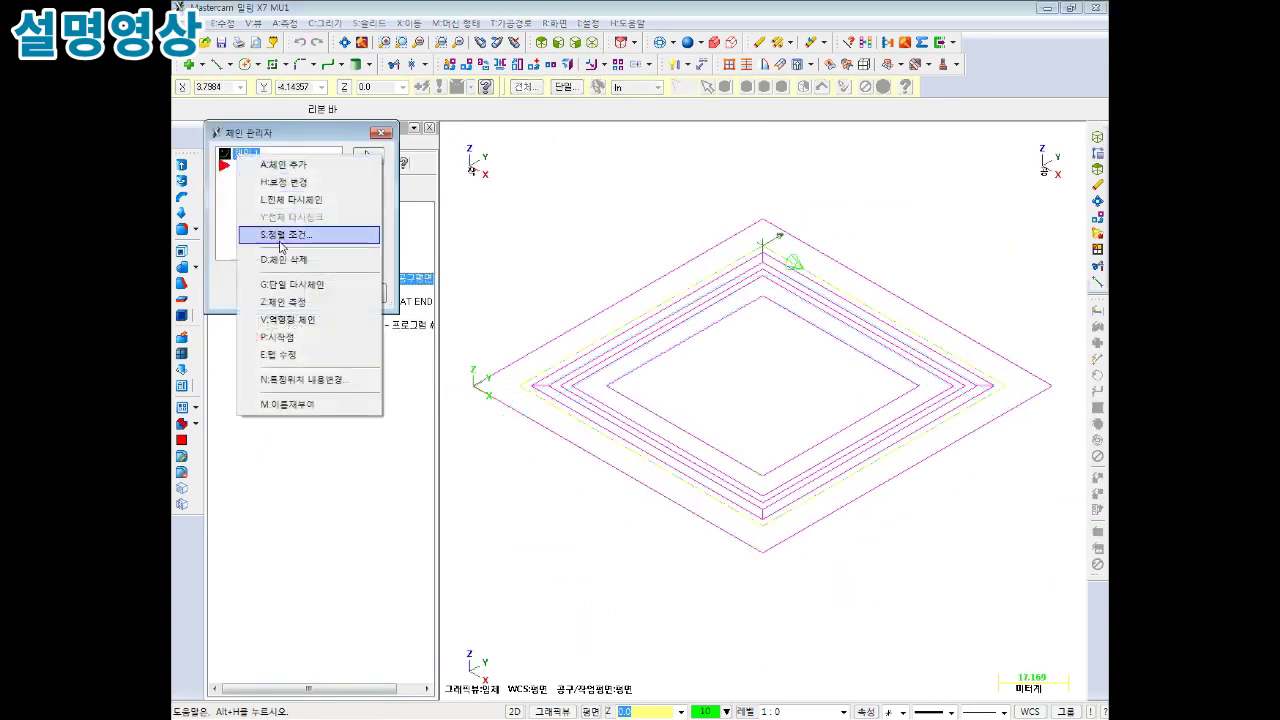
pyautogui.click(310, 338)
pyautogui.click(264, 180)
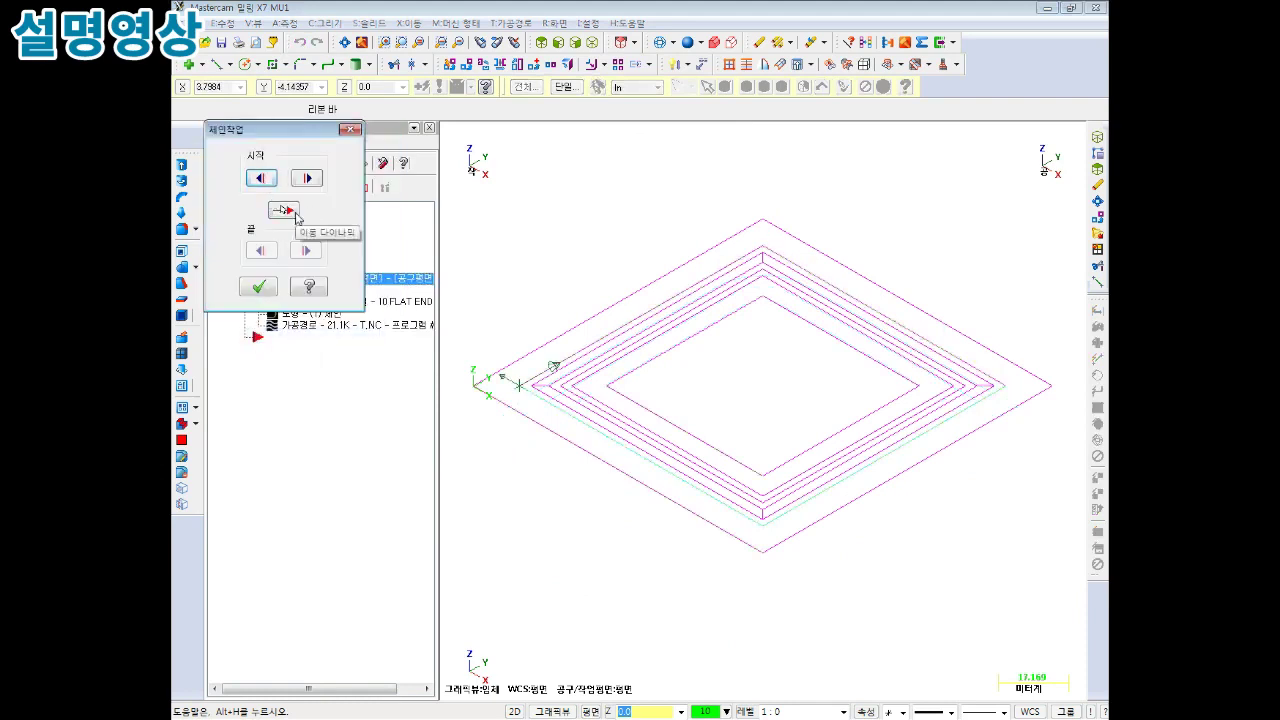
pyautogui.click(294, 213)
pyautogui.click(607, 340)
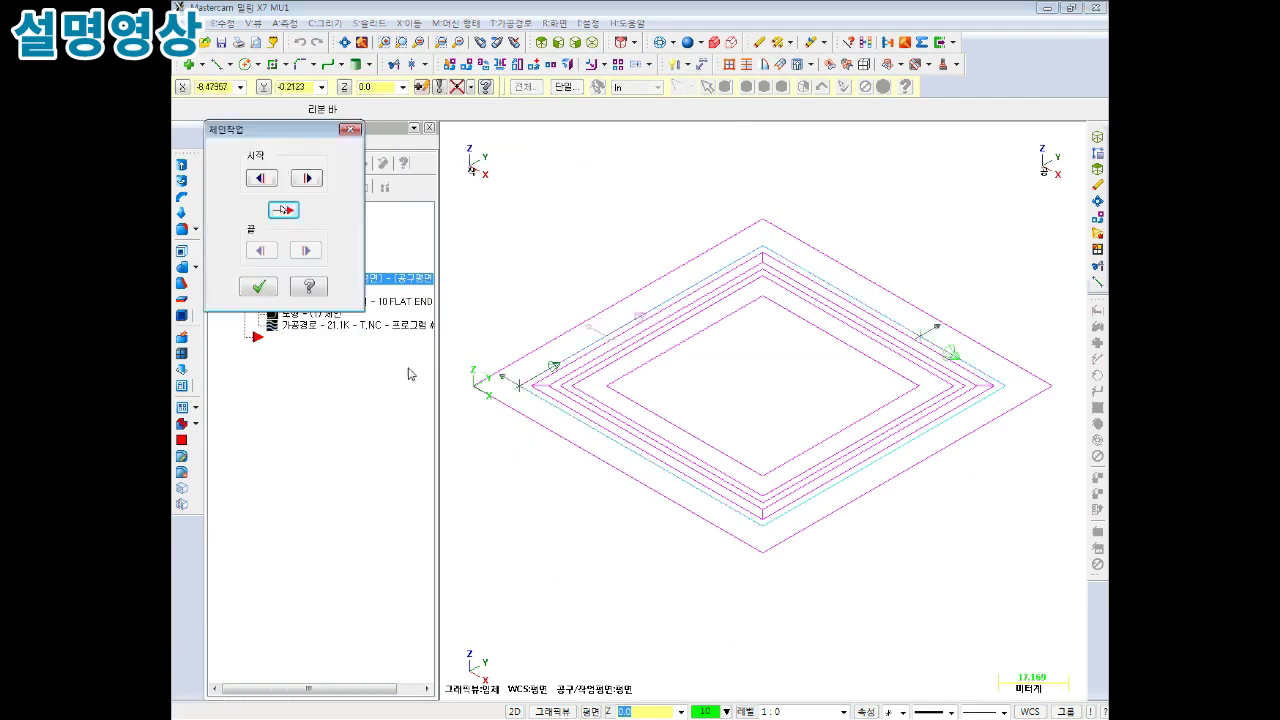
pyautogui.click(258, 286)
pyautogui.click(320, 298)
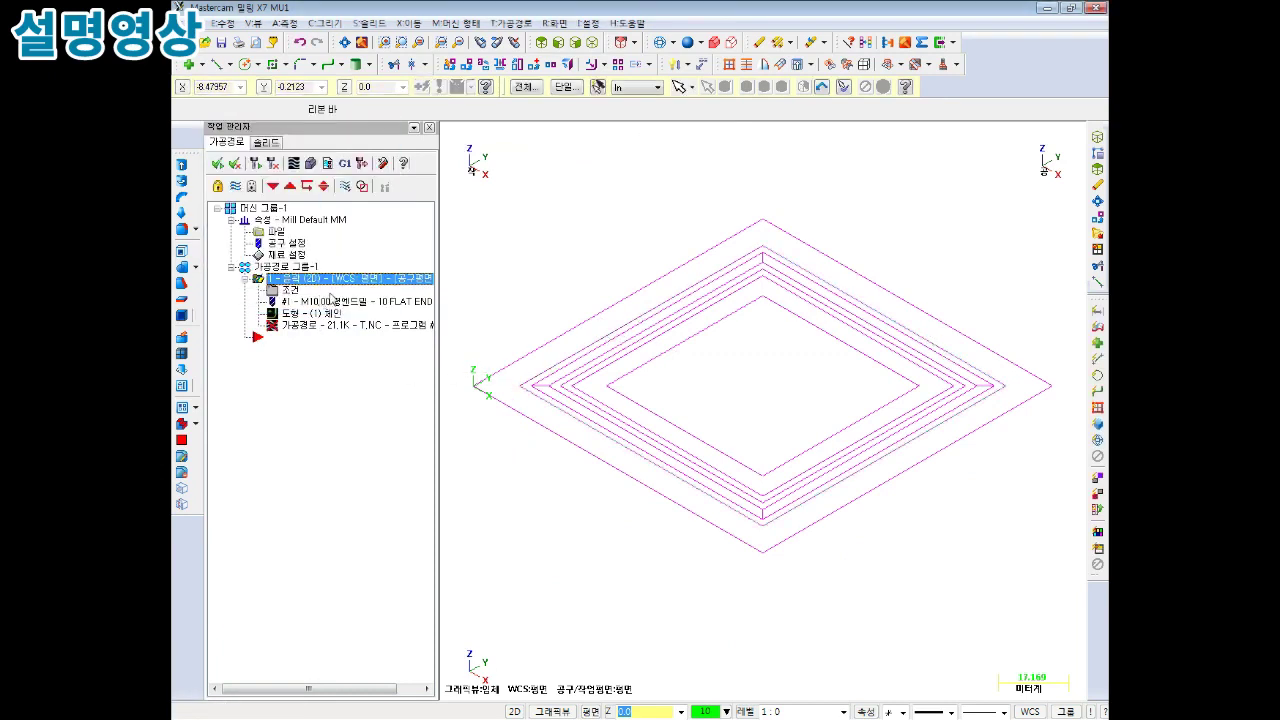
# Regenerate the contour toolpath.
pyautogui.click(216, 166)
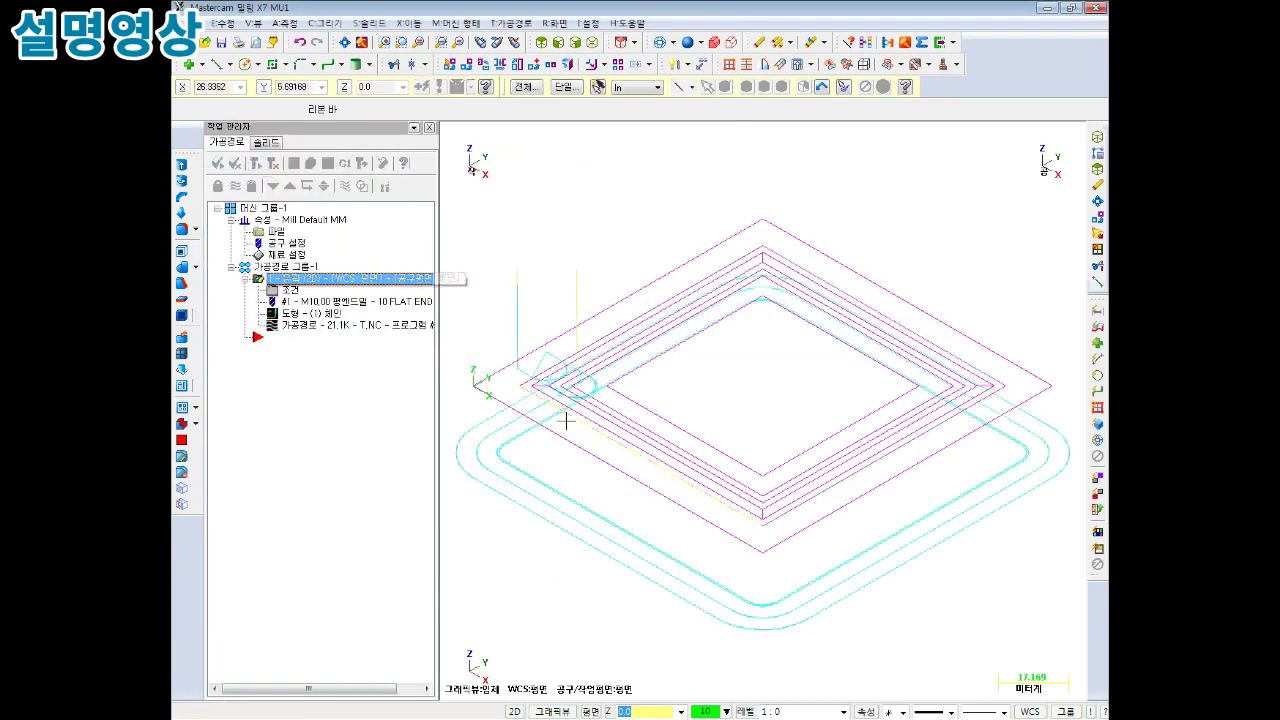
pyautogui.scroll(1, 580, 503)
pyautogui.scroll(-1, 580, 503)
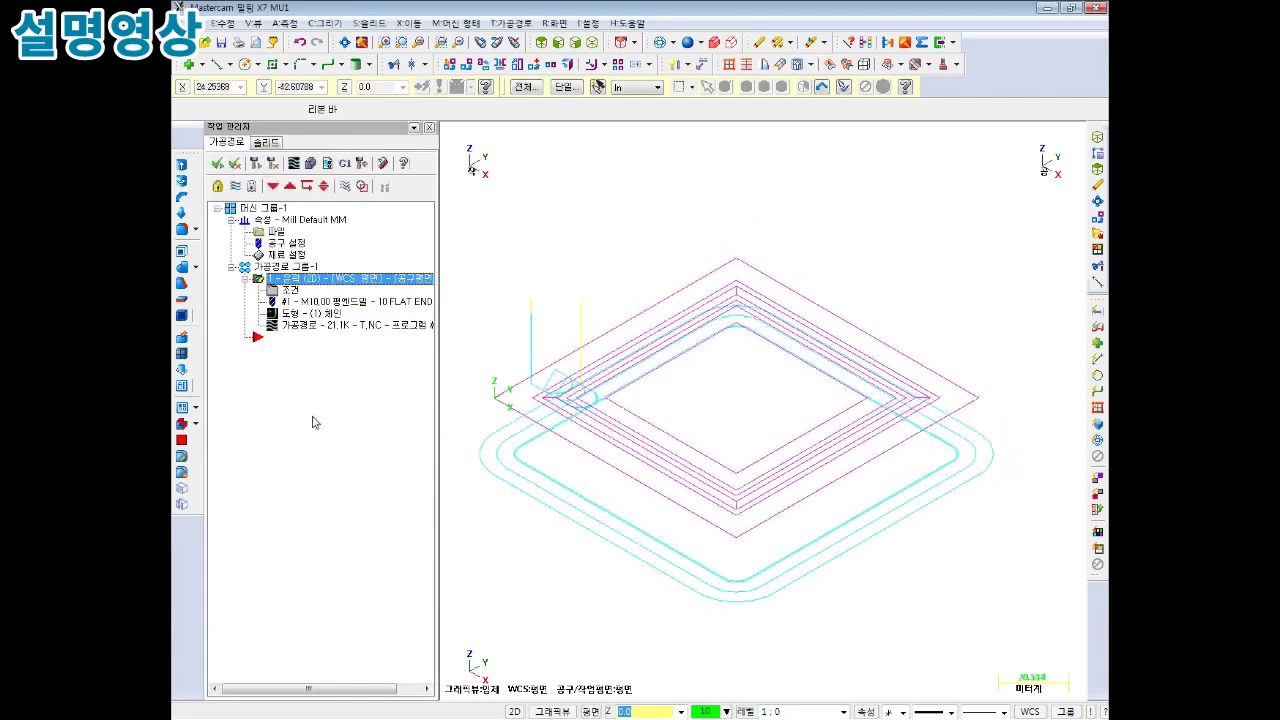
# Define a 100 × 100 stock block by picking two diagonal corners of the frame.
pyautogui.click(268, 255)
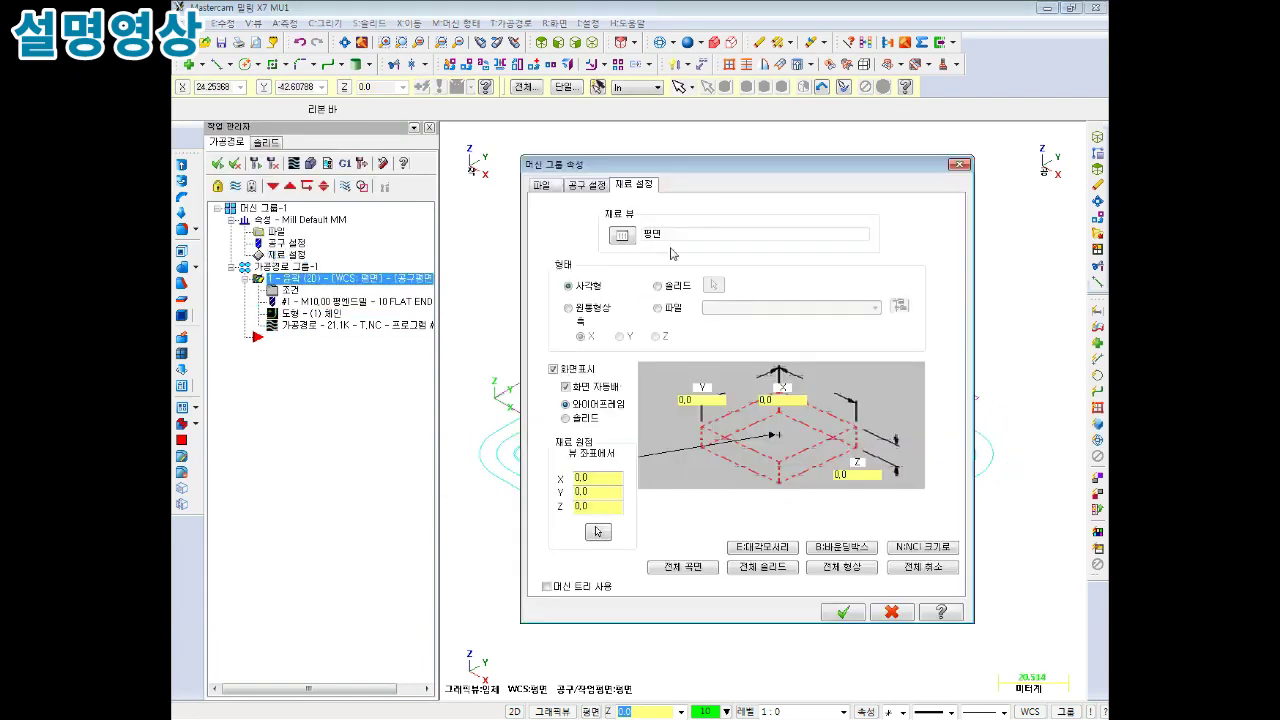
pyautogui.click(776, 548)
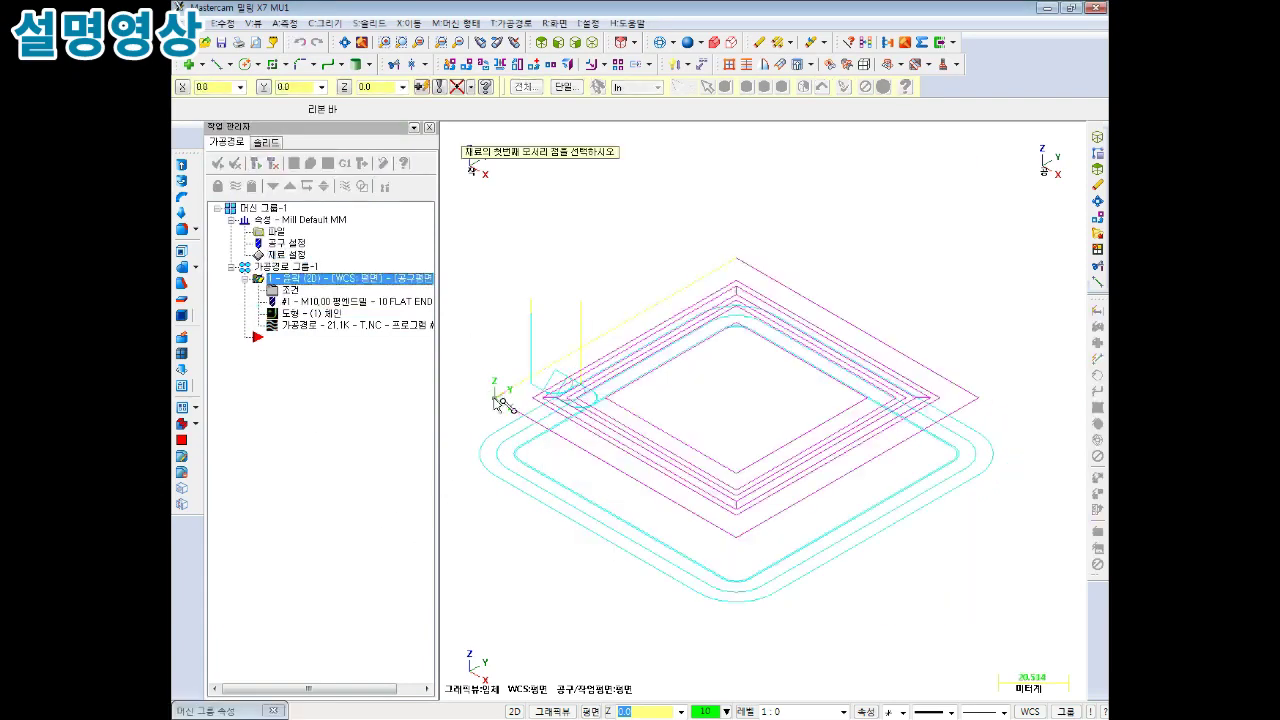
pyautogui.click(500, 394)
pyautogui.click(977, 400)
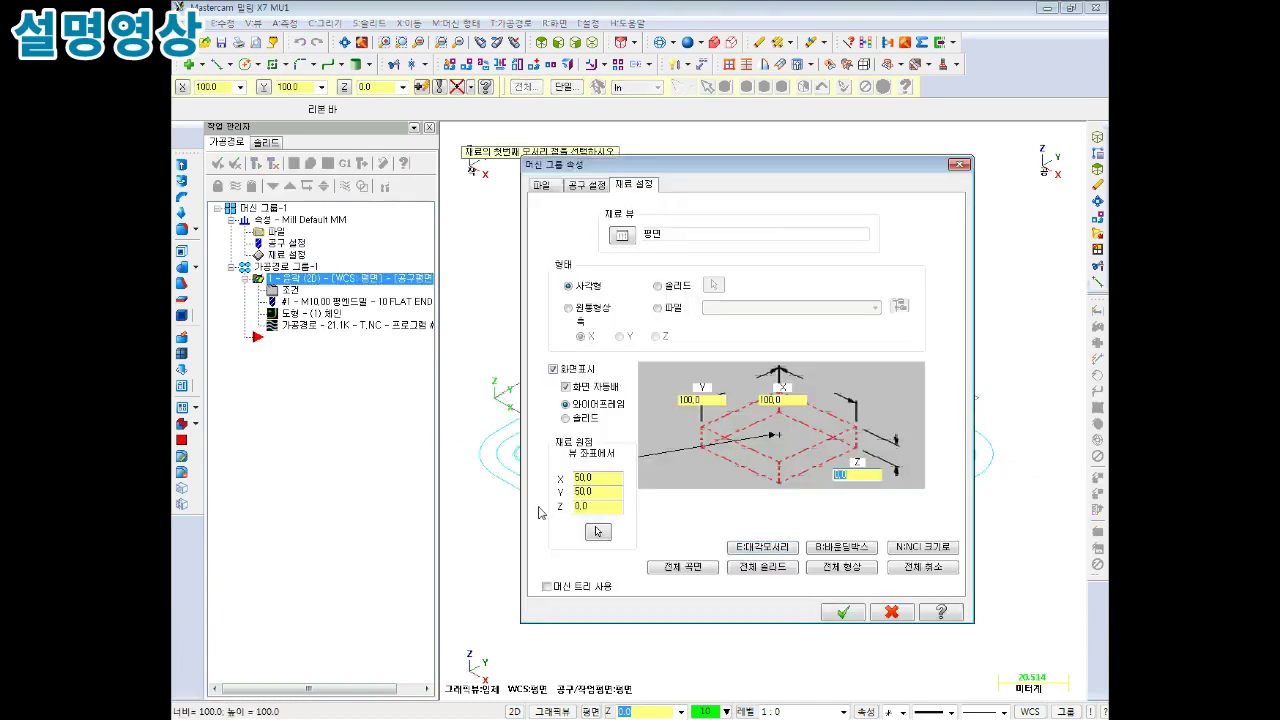
pyautogui.click(843, 612)
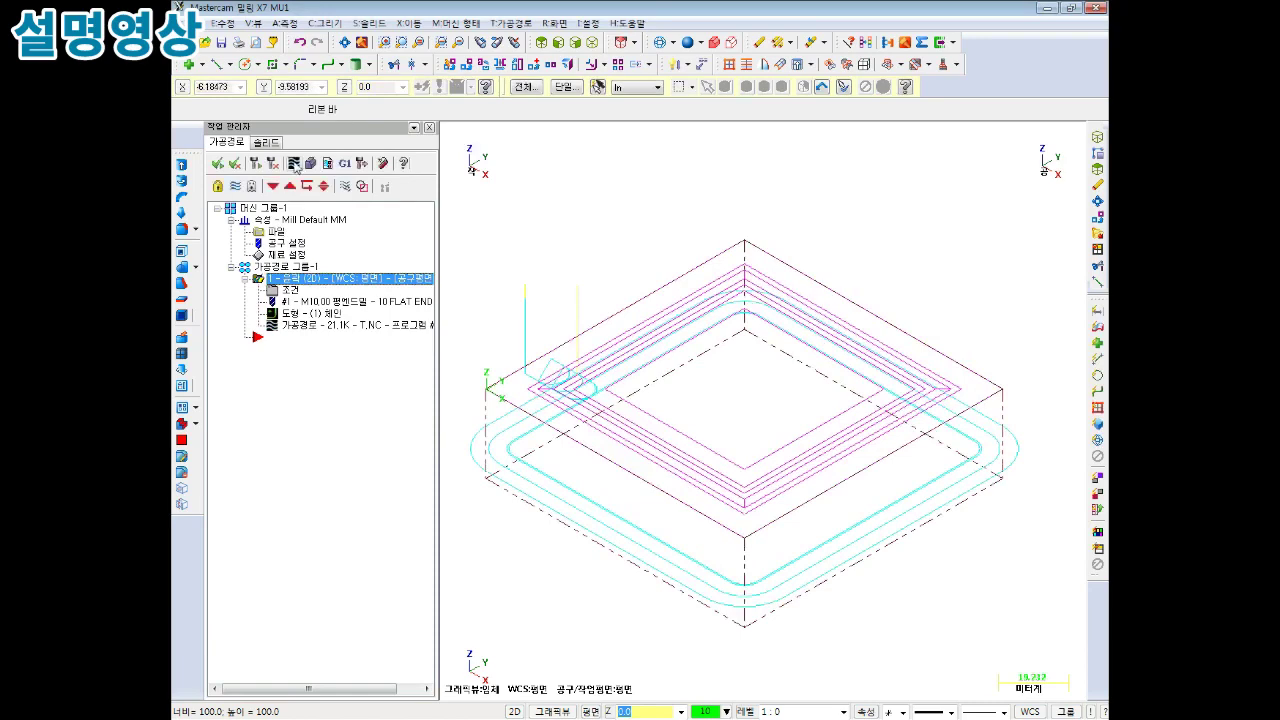
# Preview the contour in Backplot, then play the Verify solid simulation at slightly slower speed, fitted to view.
pyautogui.click(294, 163)
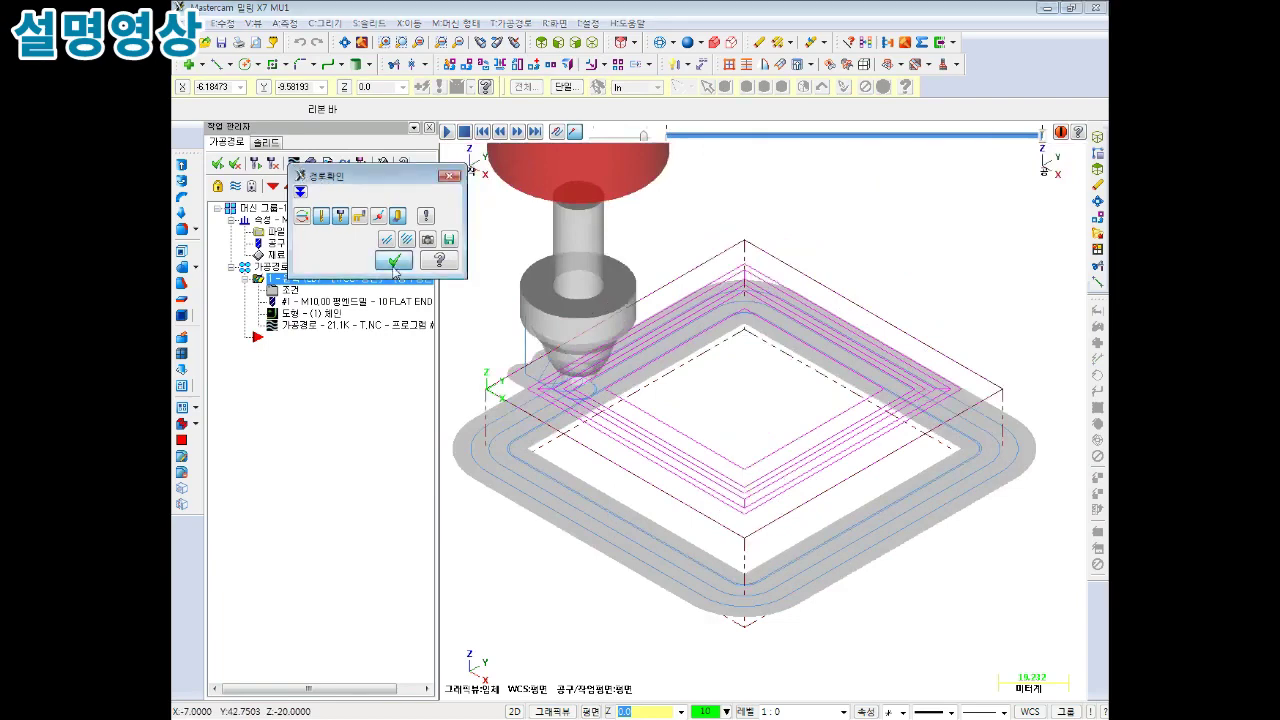
pyautogui.click(394, 260)
pyautogui.click(310, 163)
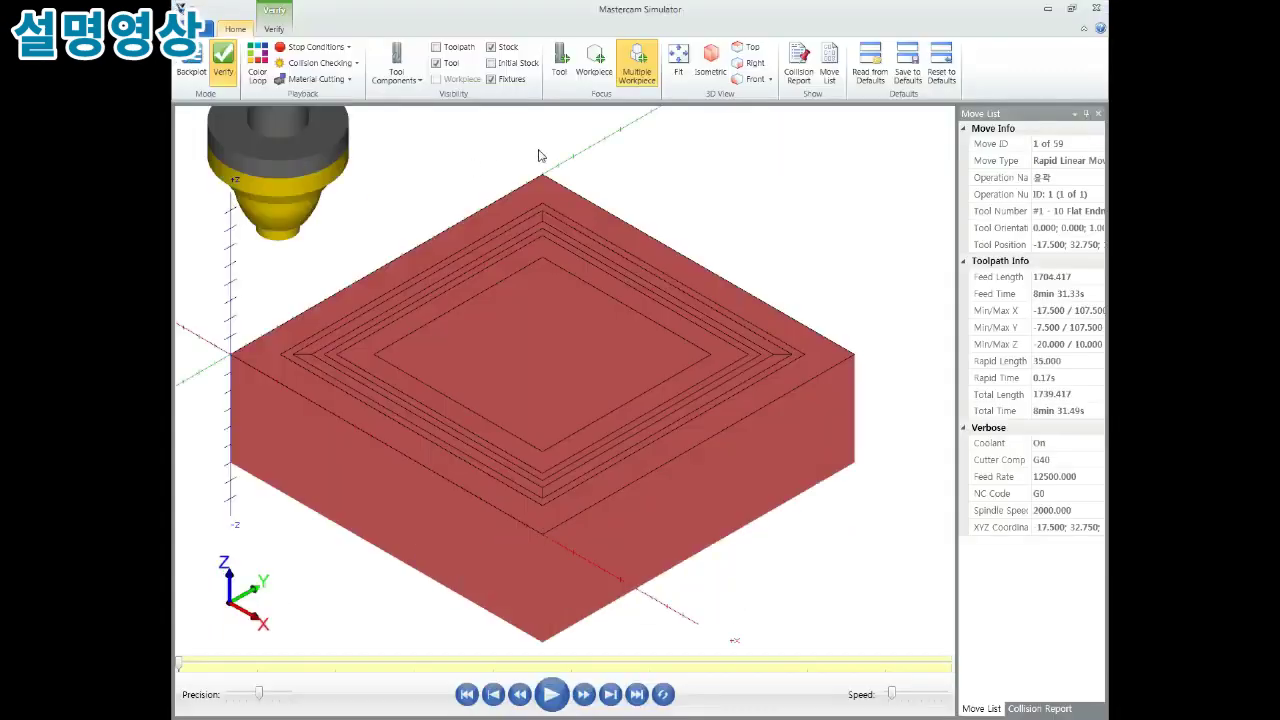
pyautogui.moveTo(891, 694); pyautogui.dragTo(887, 697)
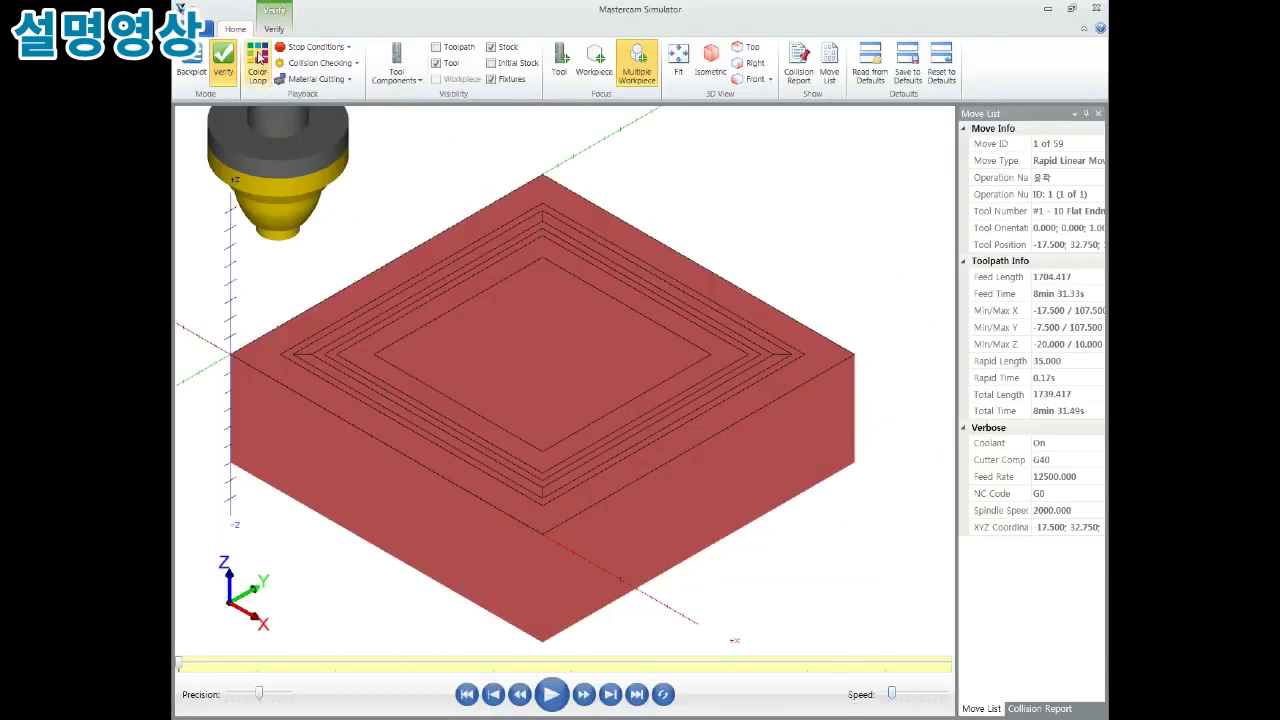
pyautogui.click(672, 72)
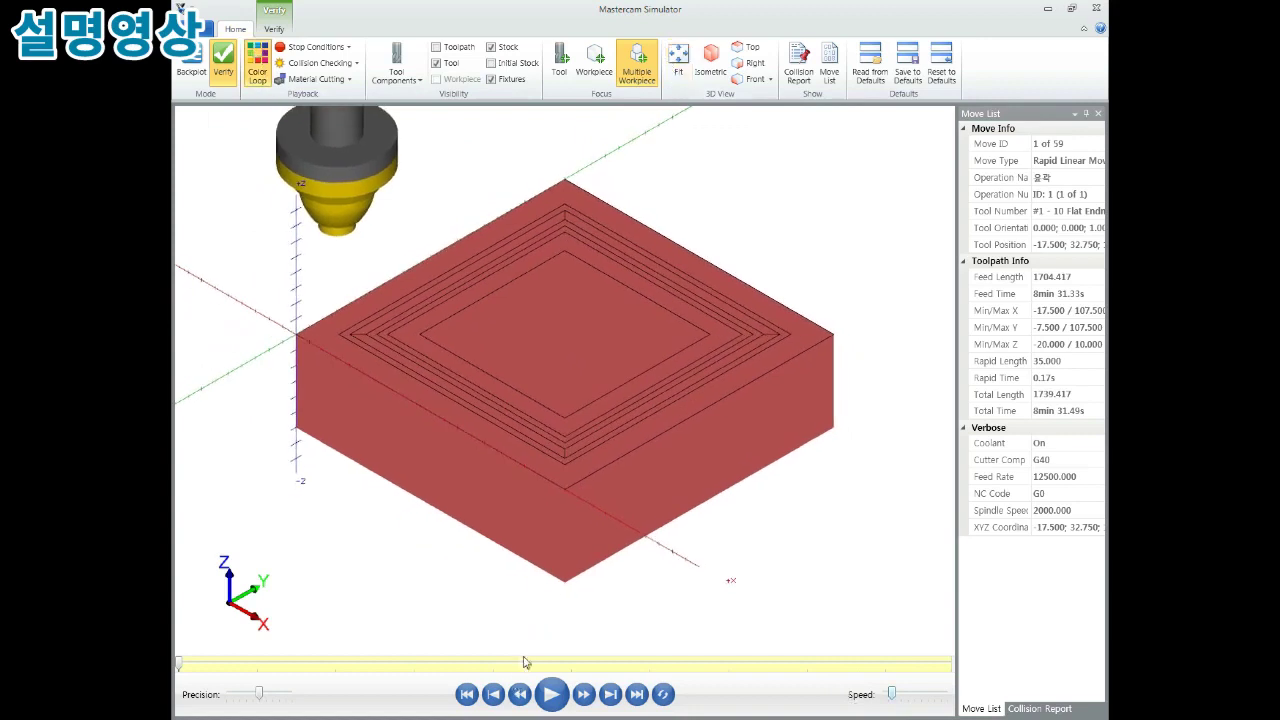
pyautogui.scroll(2, 477, 486)
pyautogui.click(560, 695)
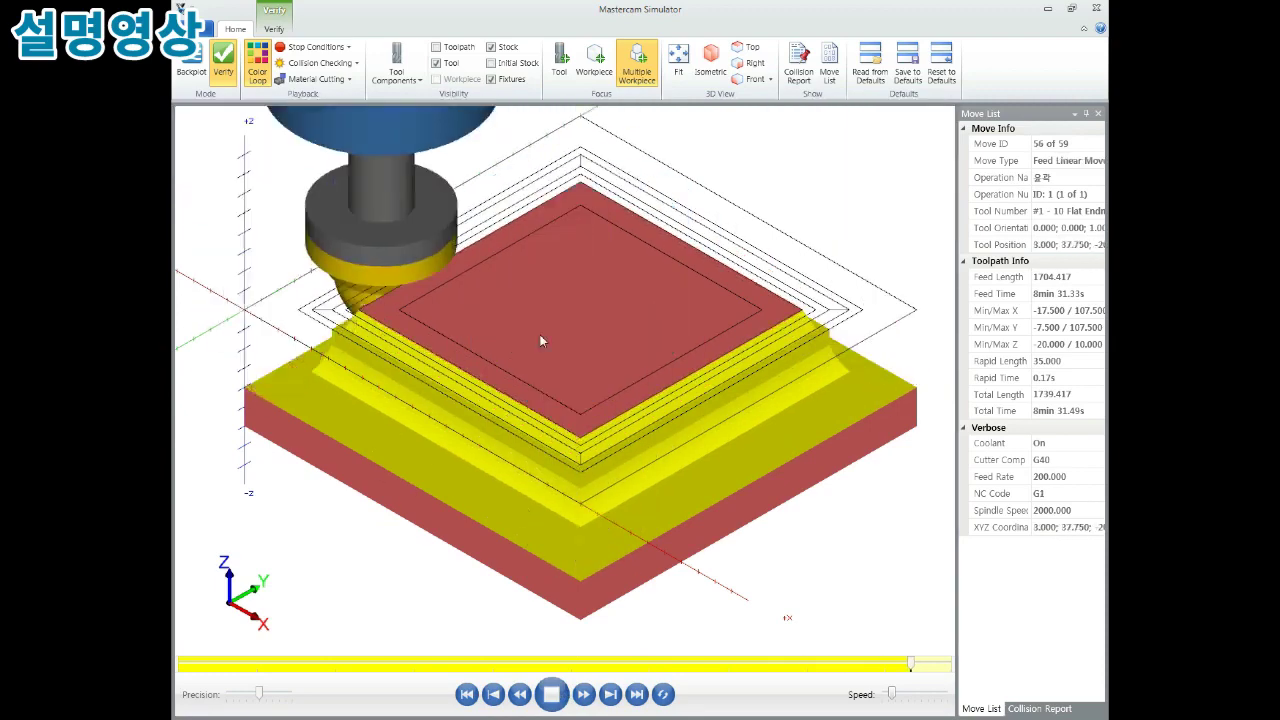
# Inspect the machined block from the front and top views.
pyautogui.moveTo(695, 317)
pyautogui.mouseDown(button='middle')
pyautogui.moveTo(610, 405)
pyautogui.moveTo(630, 413)
pyautogui.moveTo(606, 363)
pyautogui.moveTo(640, 395)
pyautogui.mouseUp(button='middle')
pyautogui.scroll(-3, 640, 395)
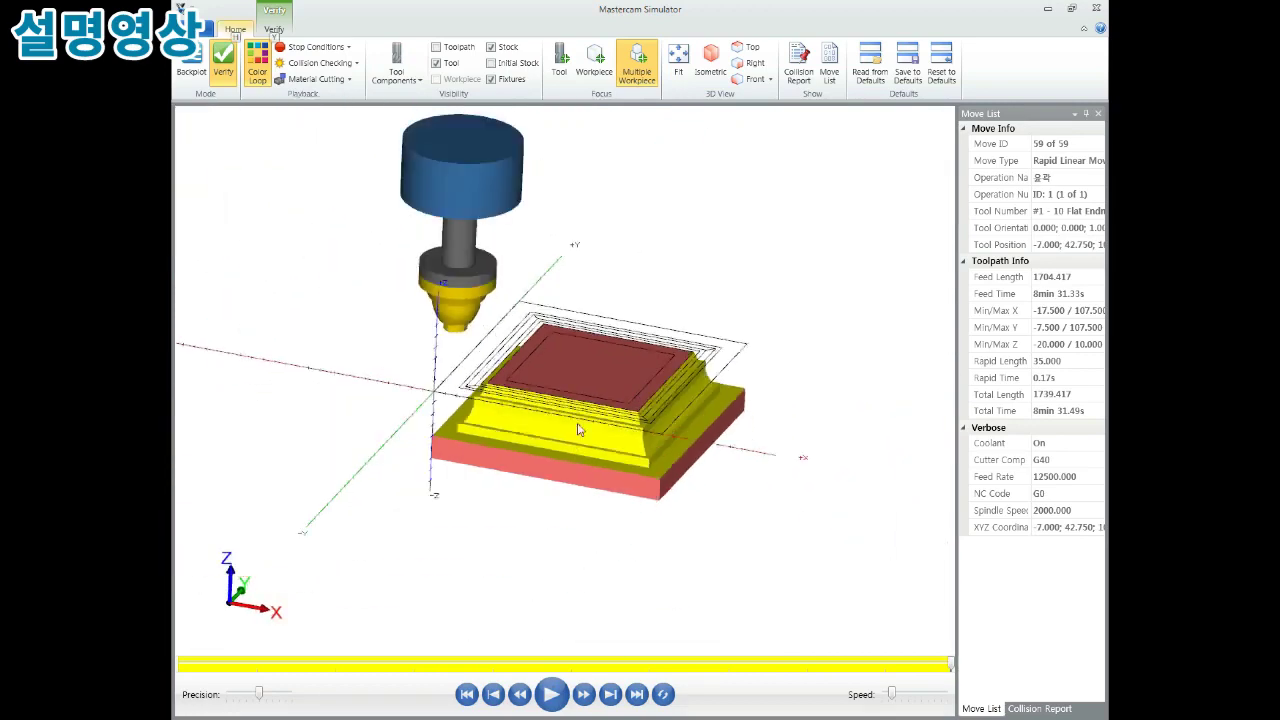
pyautogui.scroll(1, 587, 421)
pyautogui.click(737, 78)
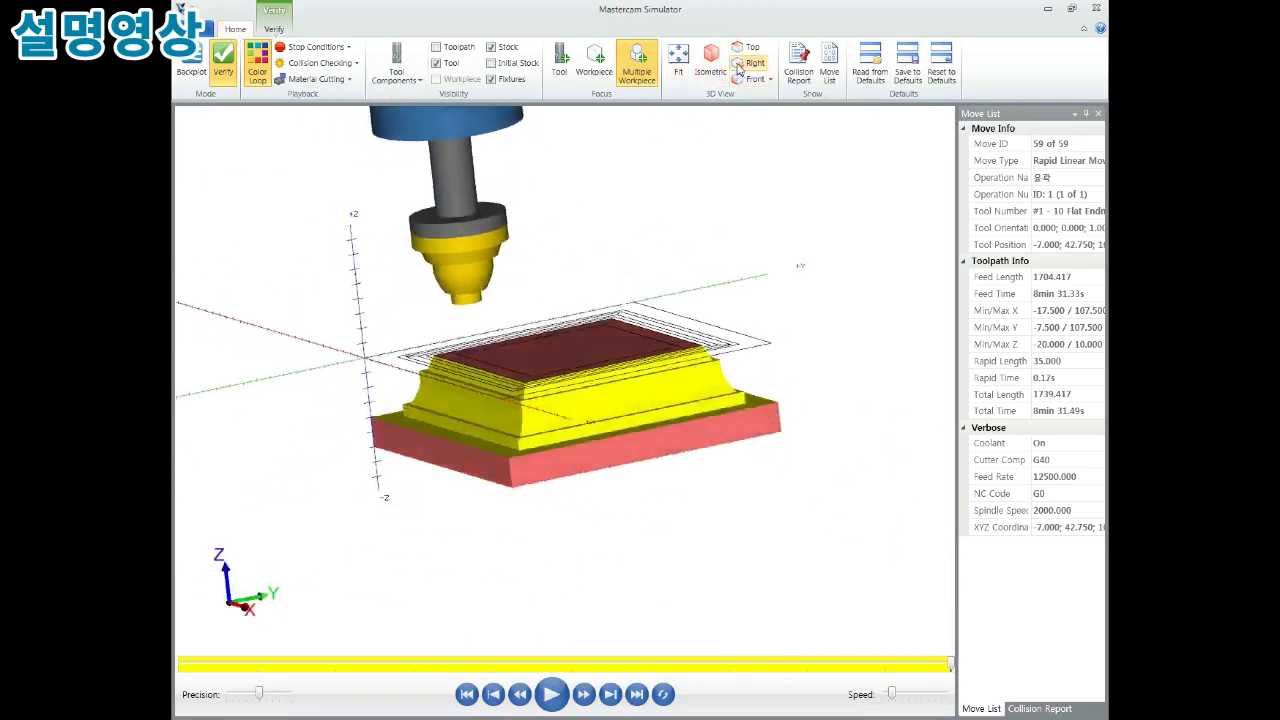
pyautogui.scroll(2, 525, 358)
pyautogui.scroll(-1, 530, 363)
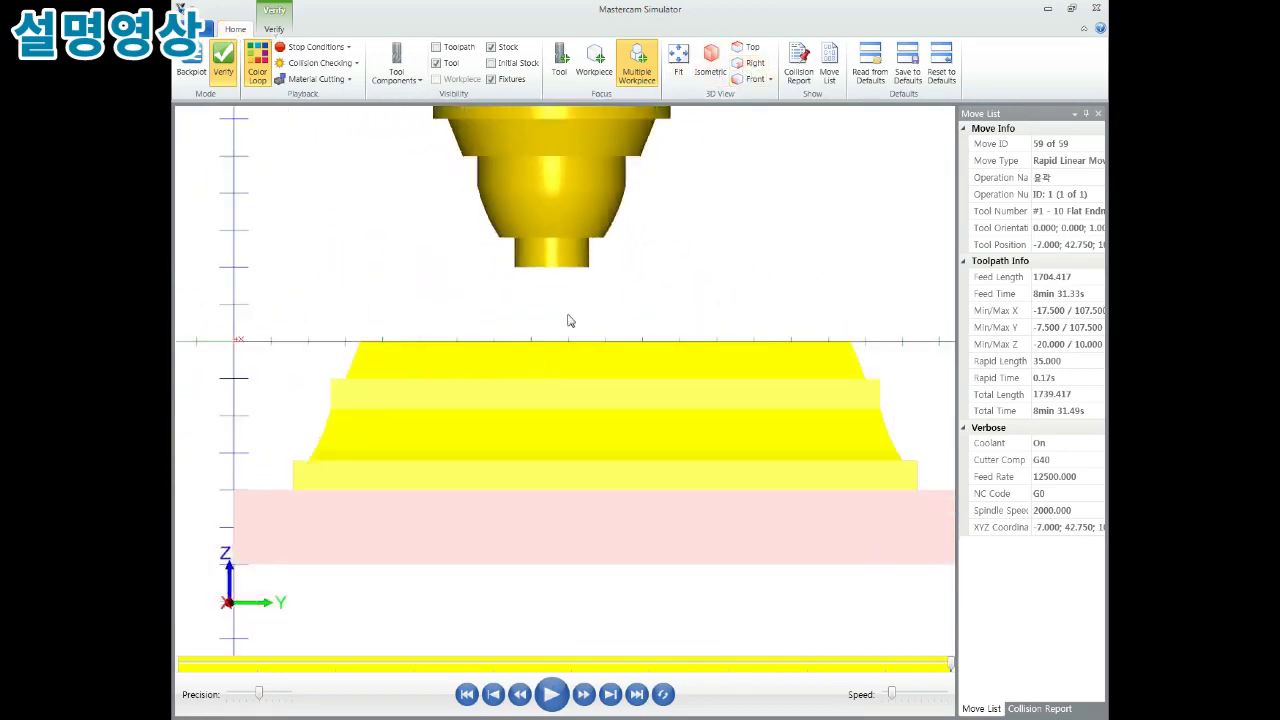
pyautogui.click(745, 47)
pyautogui.click(745, 80)
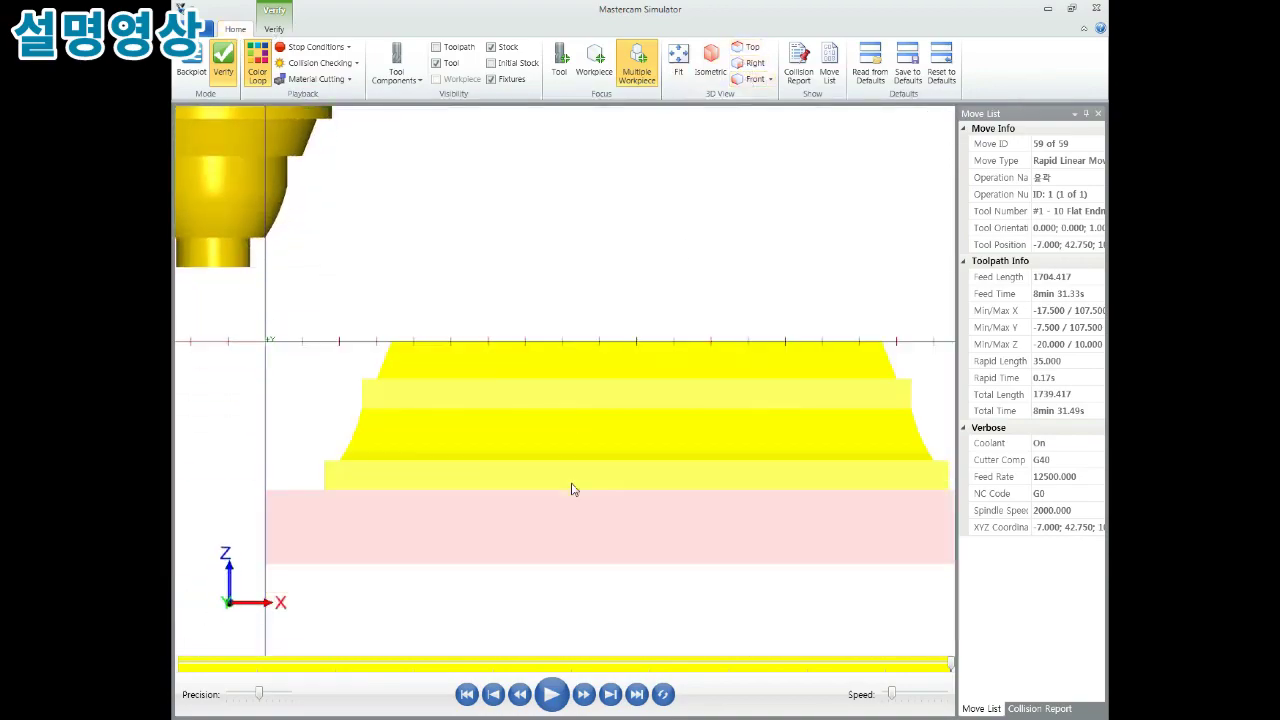
pyautogui.scroll(1, 660, 417)
pyautogui.scroll(-1, 740, 417)
# Orbit to angled 3D views to check the stepped sides and curved edge.
pyautogui.moveTo(732, 389); pyautogui.dragTo(706, 431, button='middle')
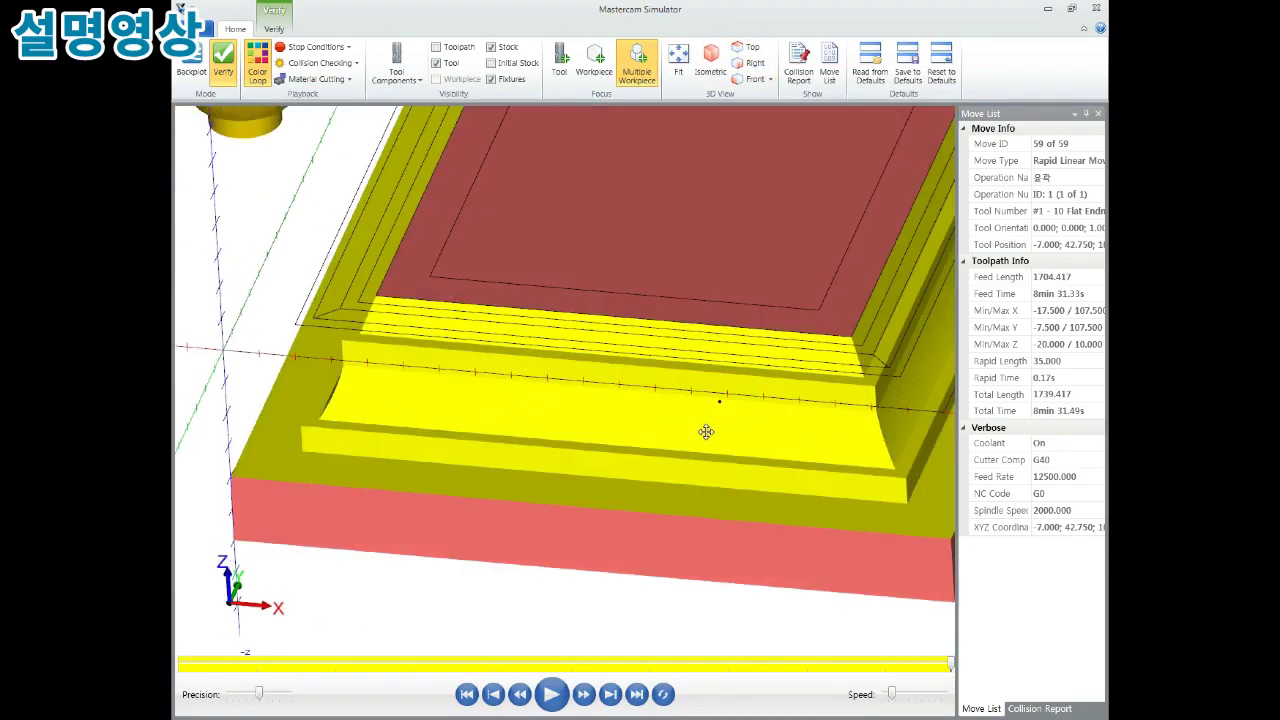
pyautogui.scroll(-3, 706, 431)
pyautogui.scroll(3, 760, 248)
pyautogui.scroll(3, 760, 248)
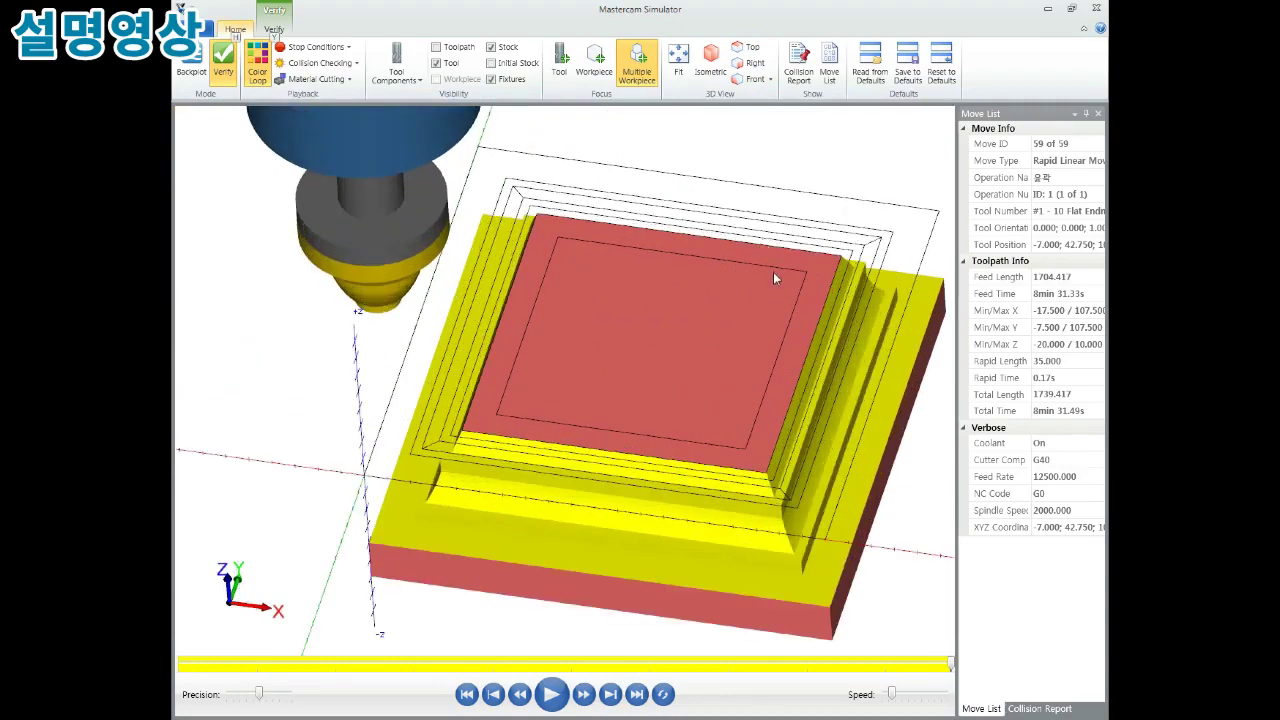
pyautogui.moveTo(714, 300)
pyautogui.mouseDown(button='middle')
pyautogui.moveTo(580, 400)
pyautogui.moveTo(649, 414)
pyautogui.mouseUp(button='middle')
pyautogui.scroll(-3, 580, 400)
pyautogui.scroll(2, 624, 404)
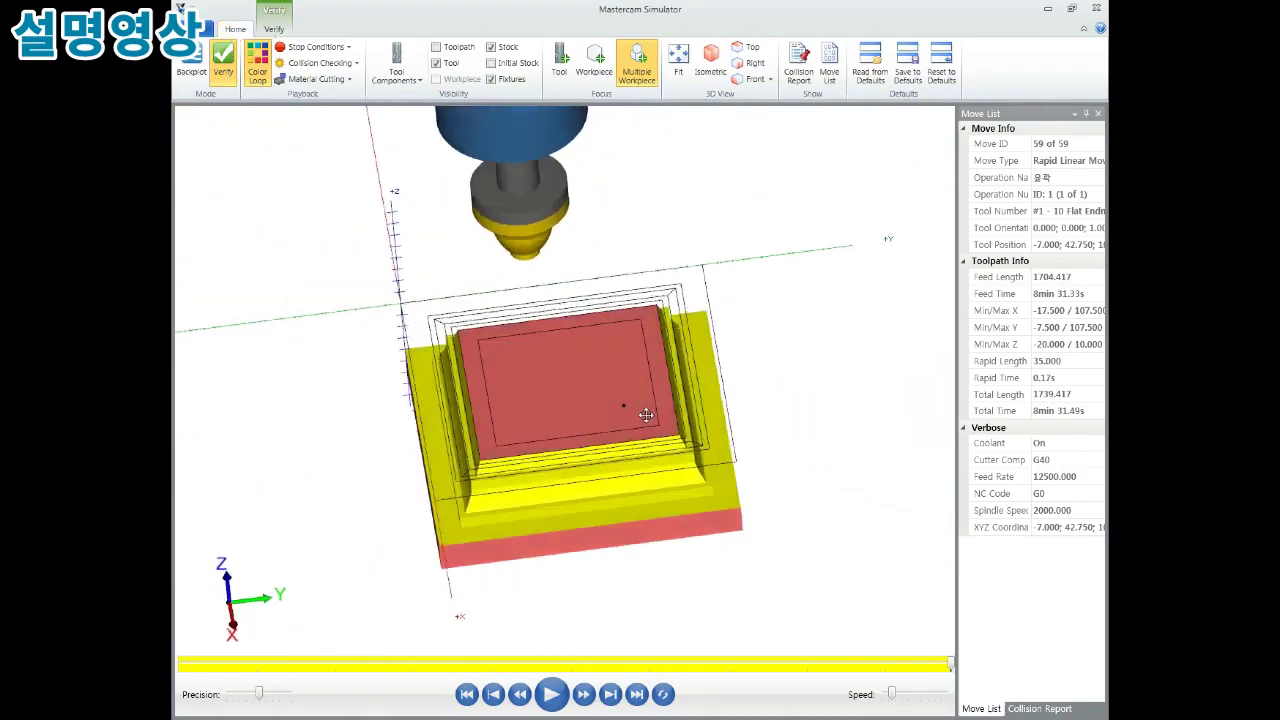
pyautogui.scroll(1, 575, 460)
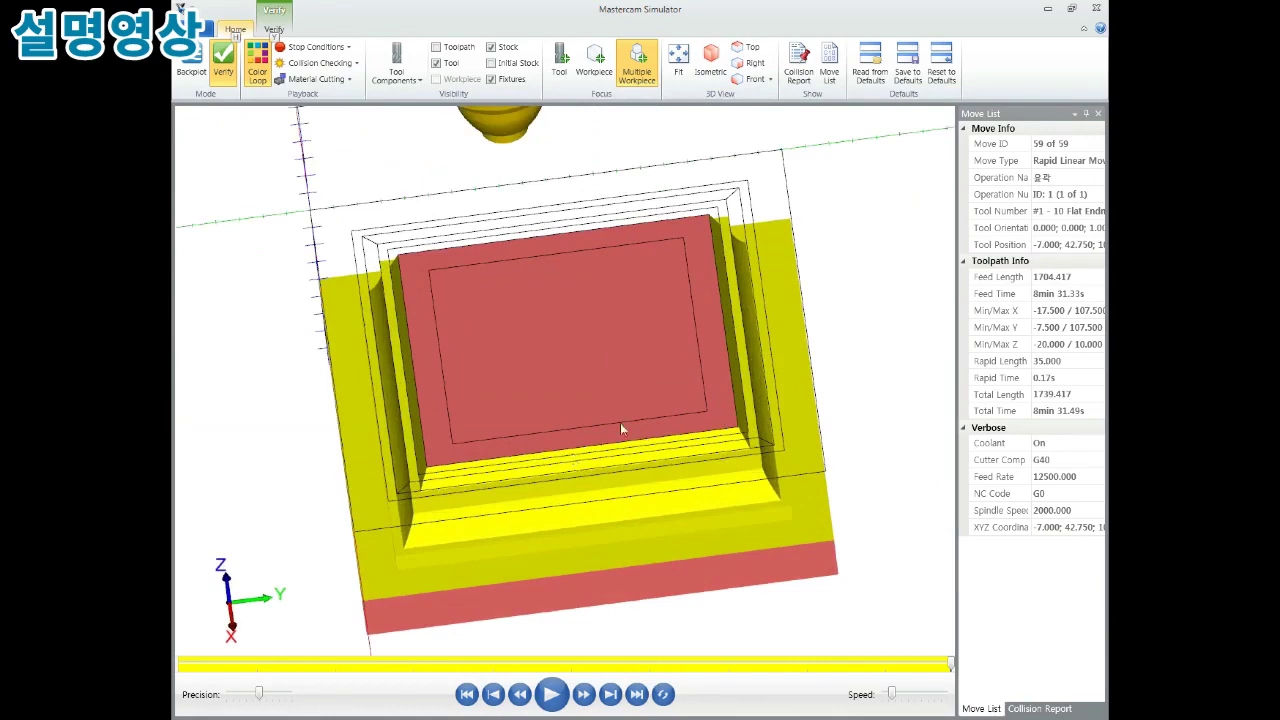
pyautogui.moveTo(620, 428)
pyautogui.mouseDown(button='middle')
pyautogui.moveTo(606, 457)
pyautogui.moveTo(617, 394)
pyautogui.moveTo(583, 434)
pyautogui.mouseUp(button='middle')
pyautogui.scroll(1, 571, 432)
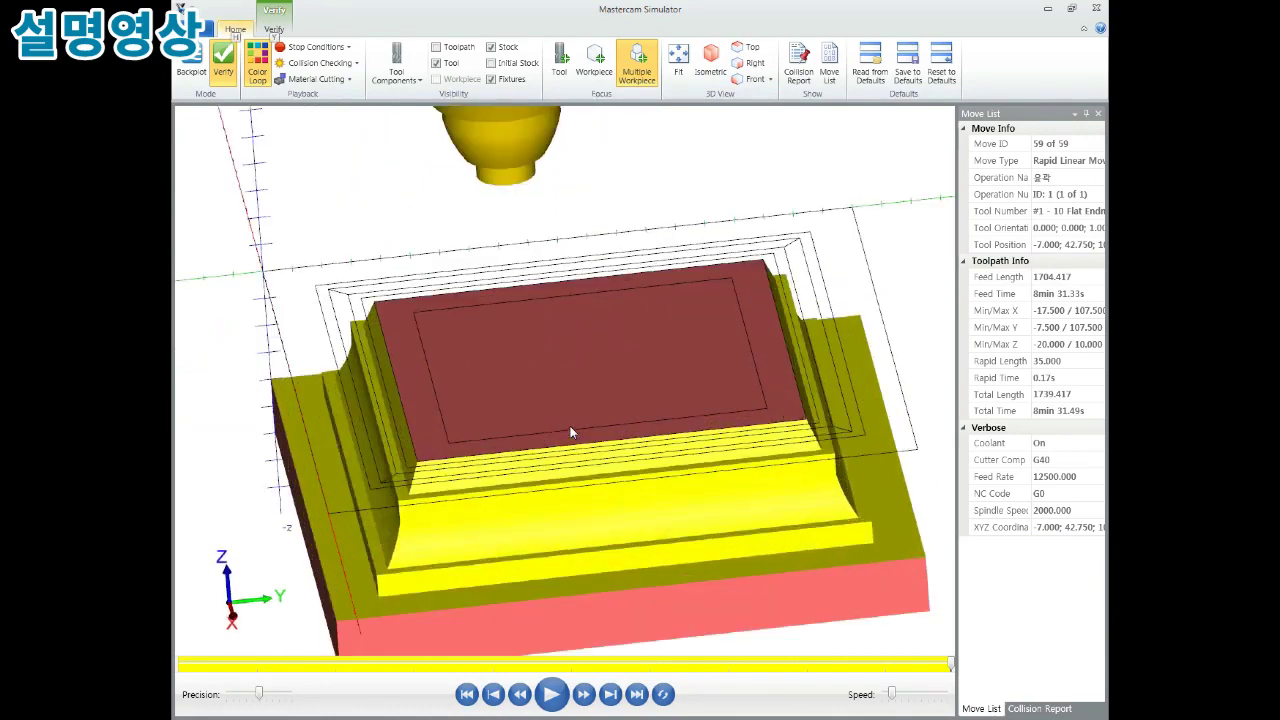
pyautogui.scroll(-2, 571, 432)
pyautogui.scroll(-1, 590, 430)
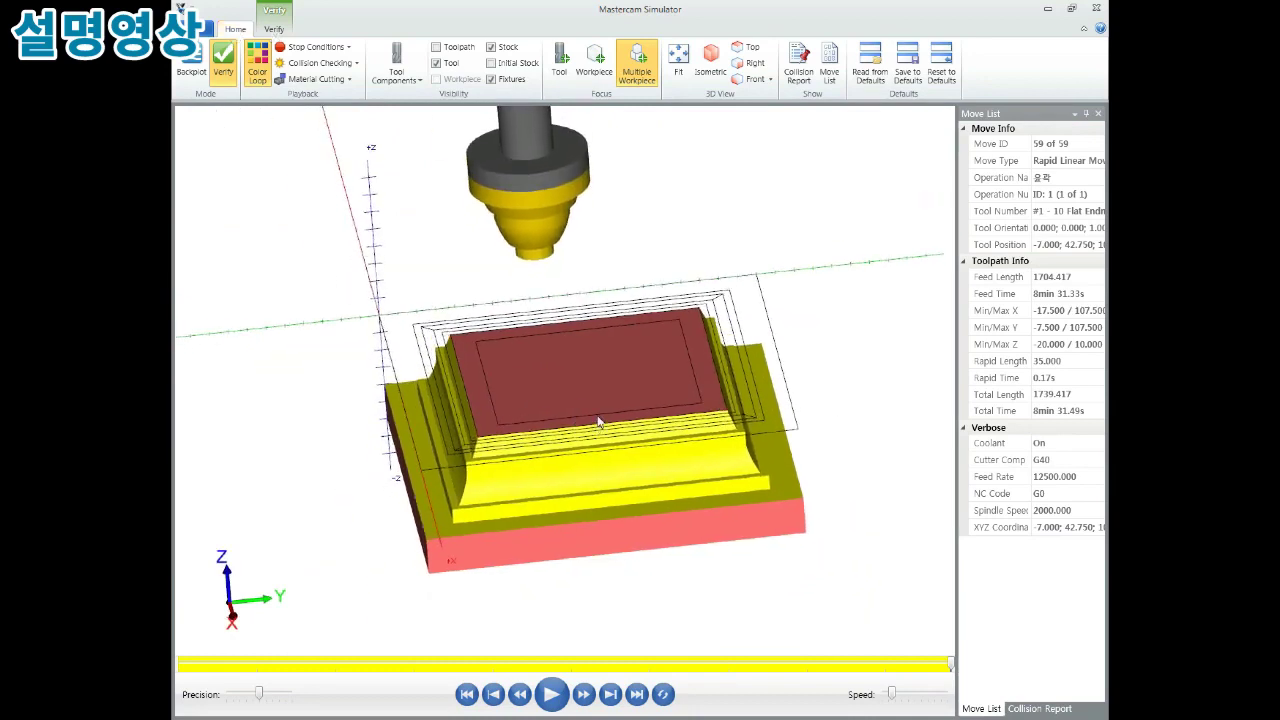